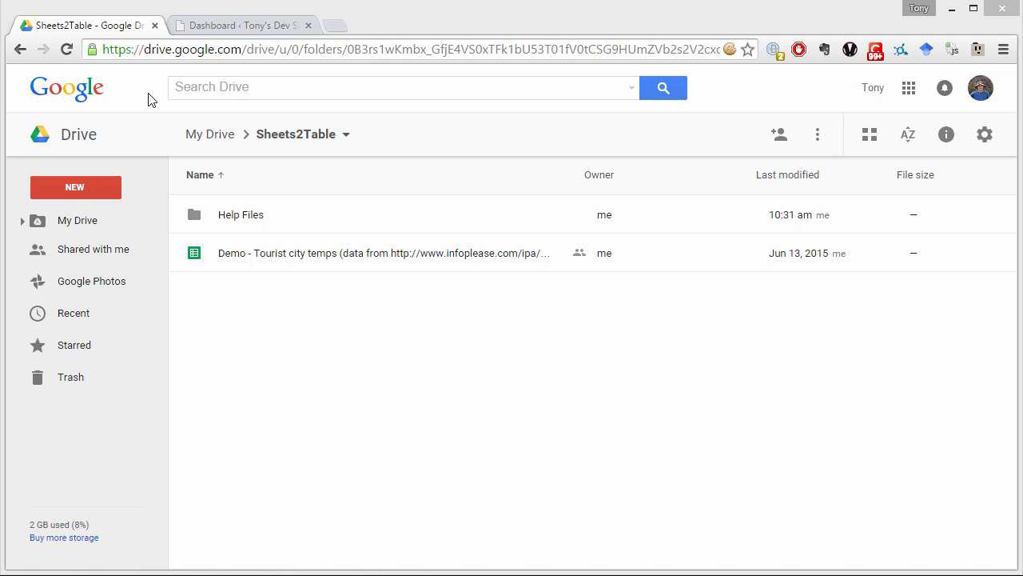
{"action": "left_click_drag", "start_coordinate": [241, 49], "coordinate": [81, 56]}
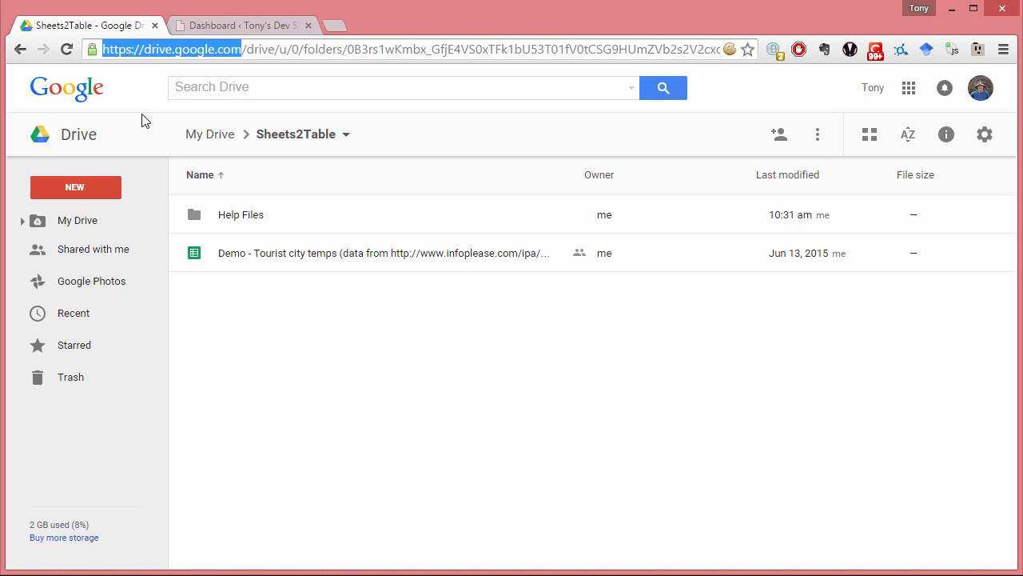
{"action": "left_click", "coordinate": [195, 48]}
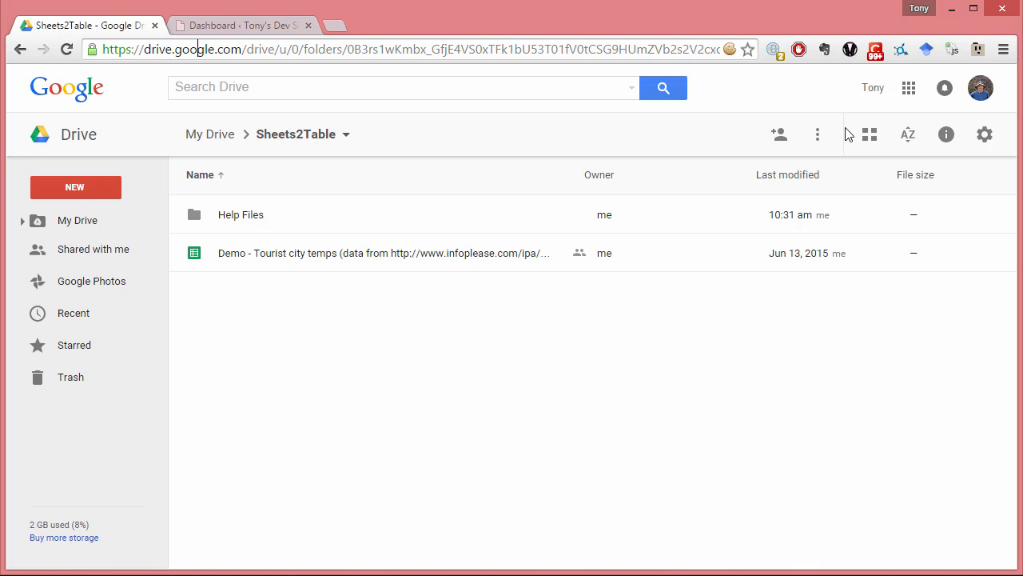
{"action": "left_click", "coordinate": [910, 89]}
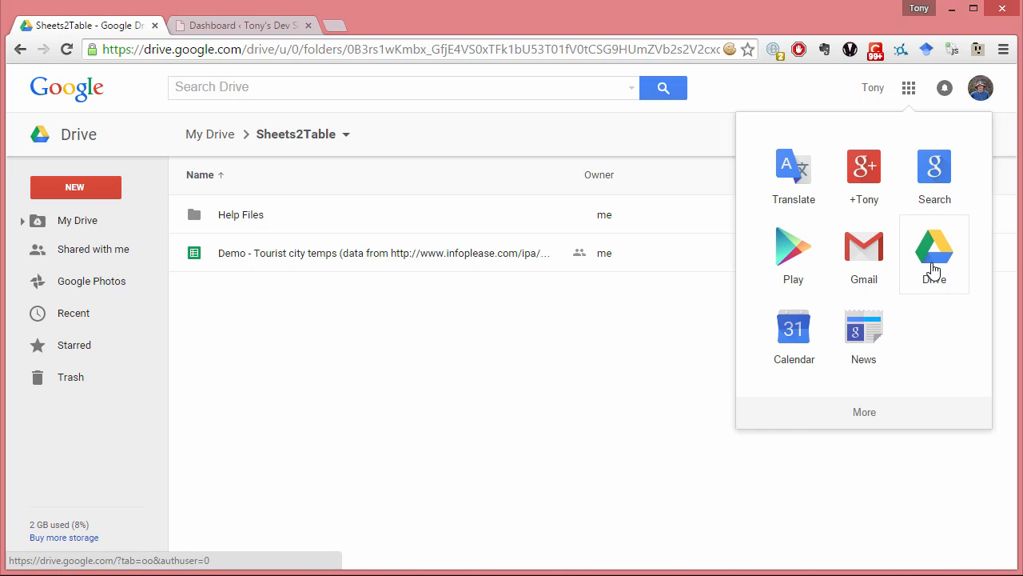
{"action": "left_click", "coordinate": [440, 304]}
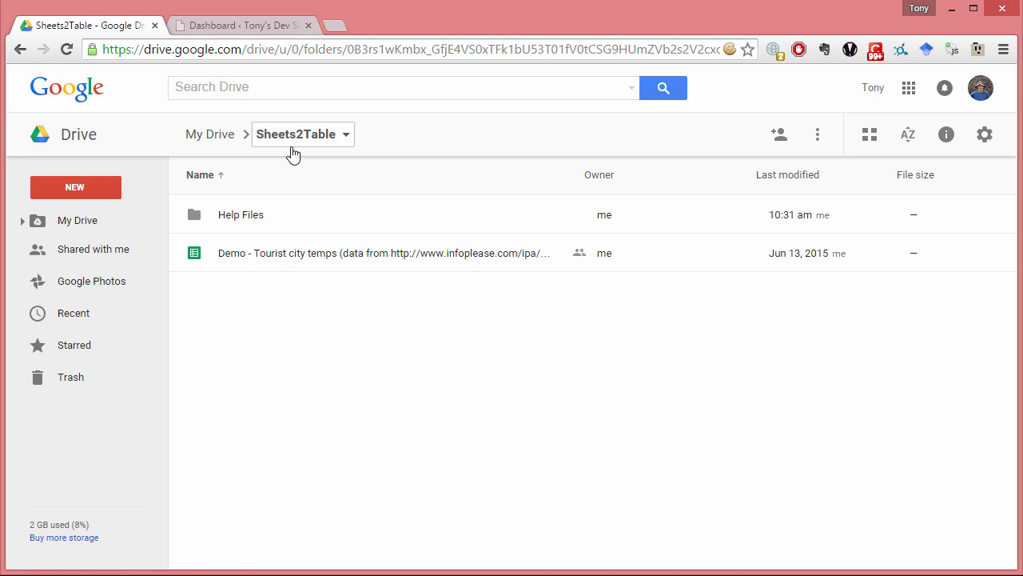
- Create a new Google Sheets spreadsheet in the Sheets2Table folder and name it Company X's Widgets
{"action": "left_click", "coordinate": [101, 184]}
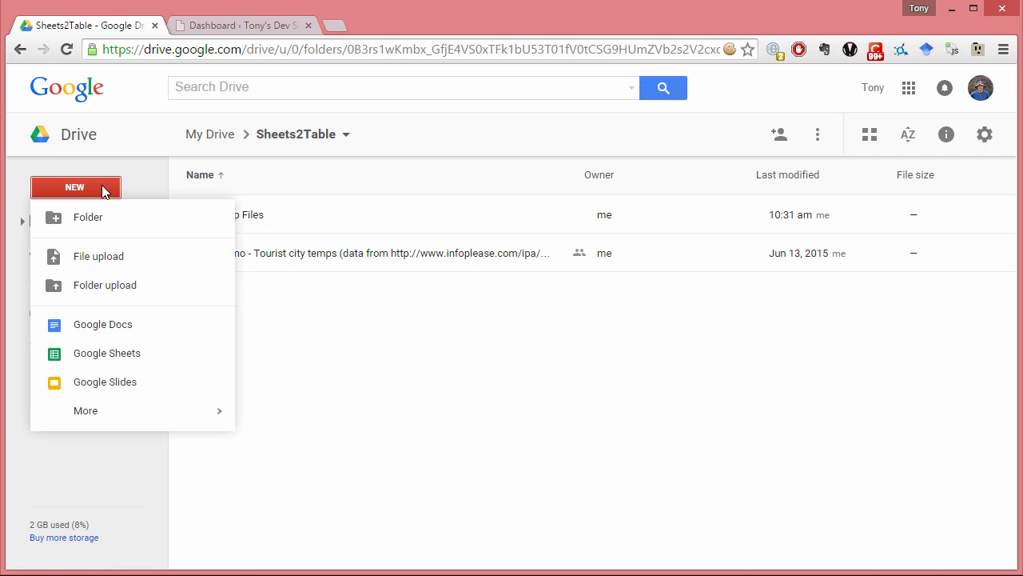
{"action": "left_click", "coordinate": [144, 355]}
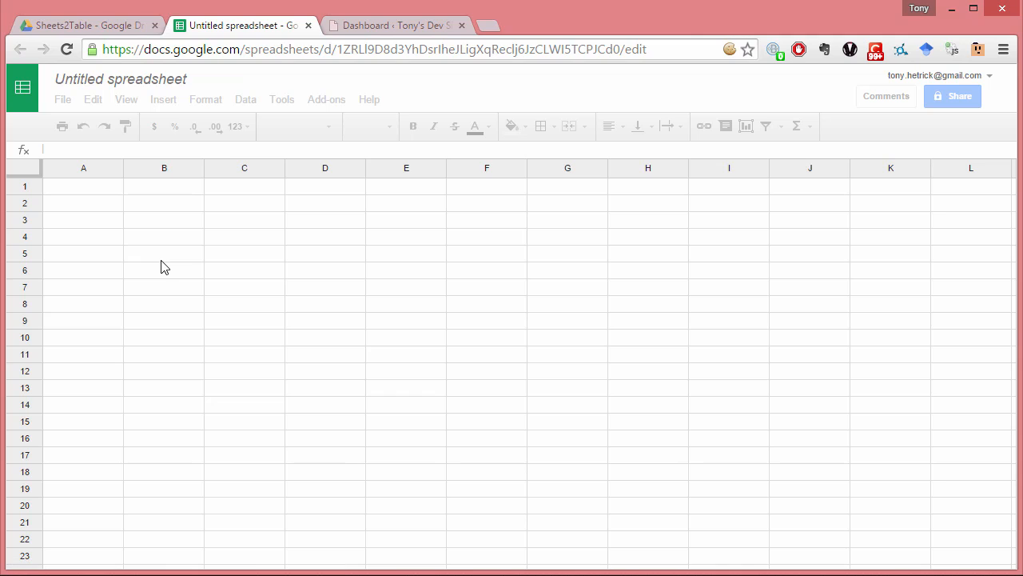
{"action": "left_click", "coordinate": [160, 85]}
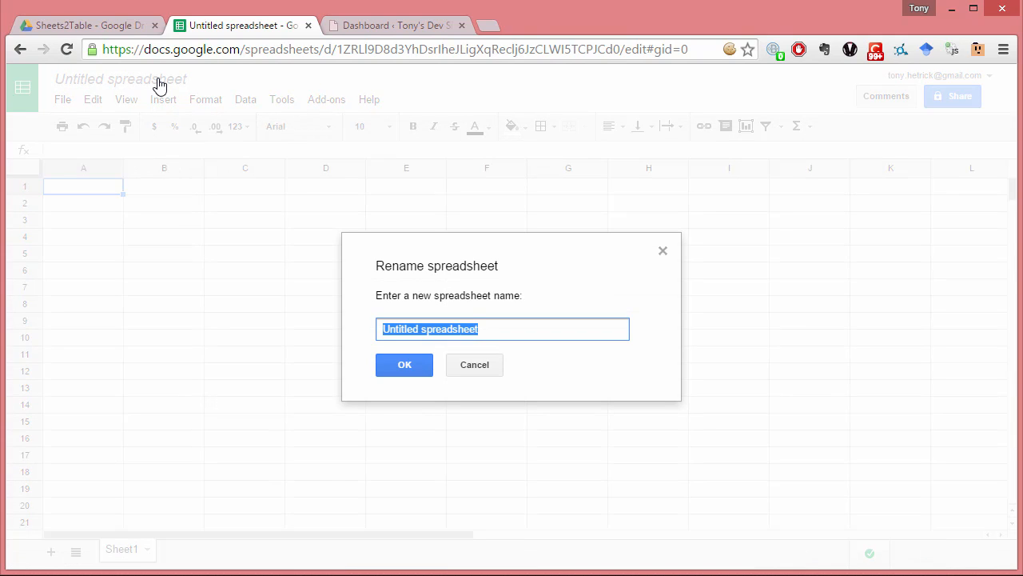
{"action": "type", "text": "Company"}
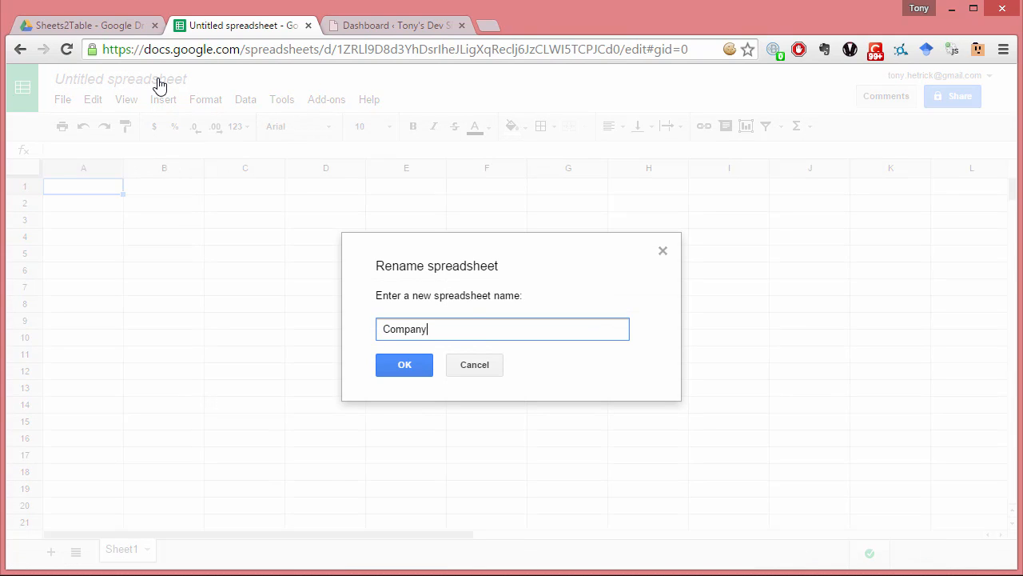
{"action": "type", "text": " X's Widgets"}
{"action": "left_click", "coordinate": [426, 372]}
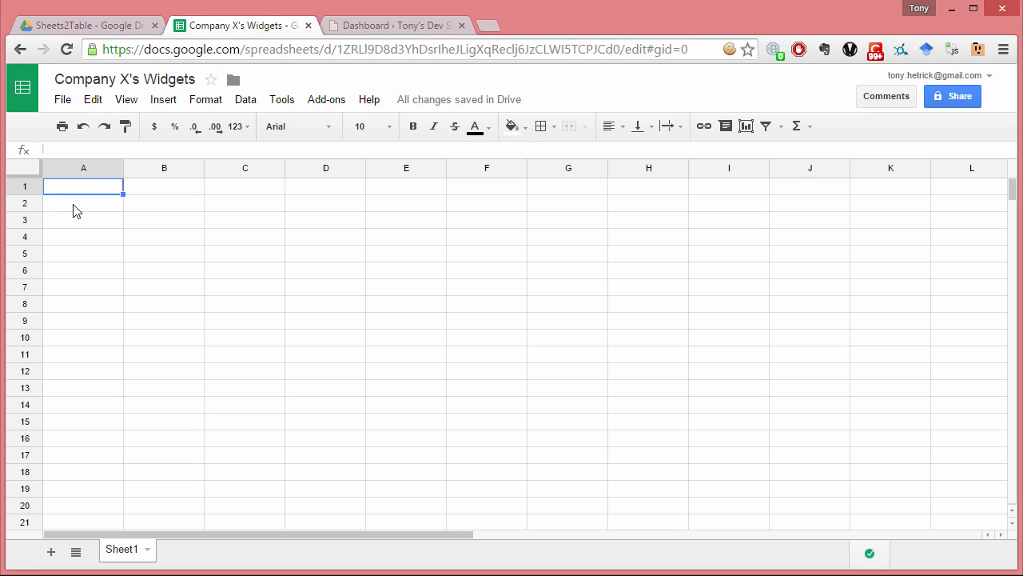
- Enter the column headers Date Updated, Widget ID, Name and Description in cells A1 to D1
{"action": "type", "text": "Date "}
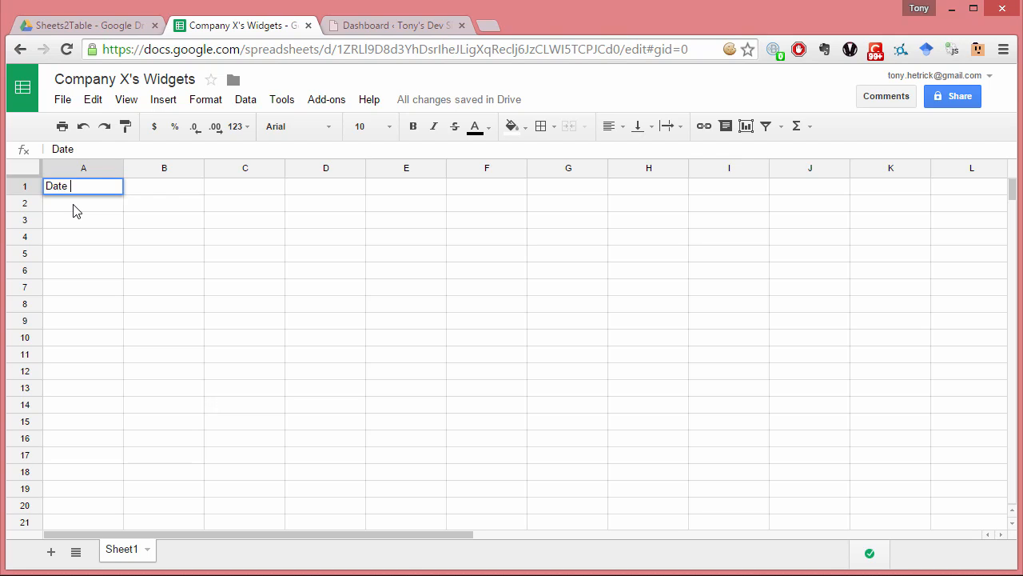
{"action": "type", "text": "Updated"}
{"action": "key", "text": "Tab"}
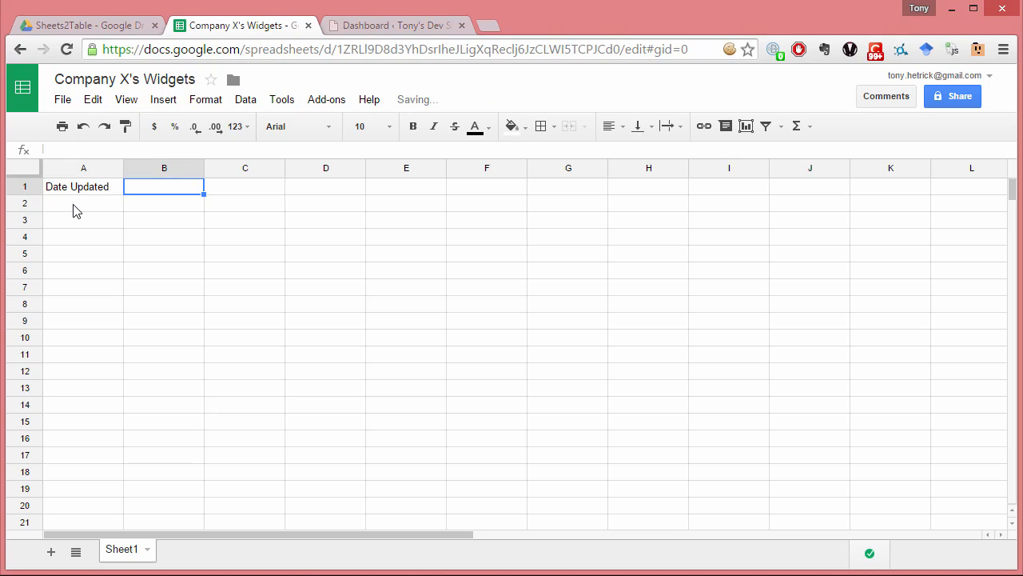
{"action": "type", "text": "Widget ID"}
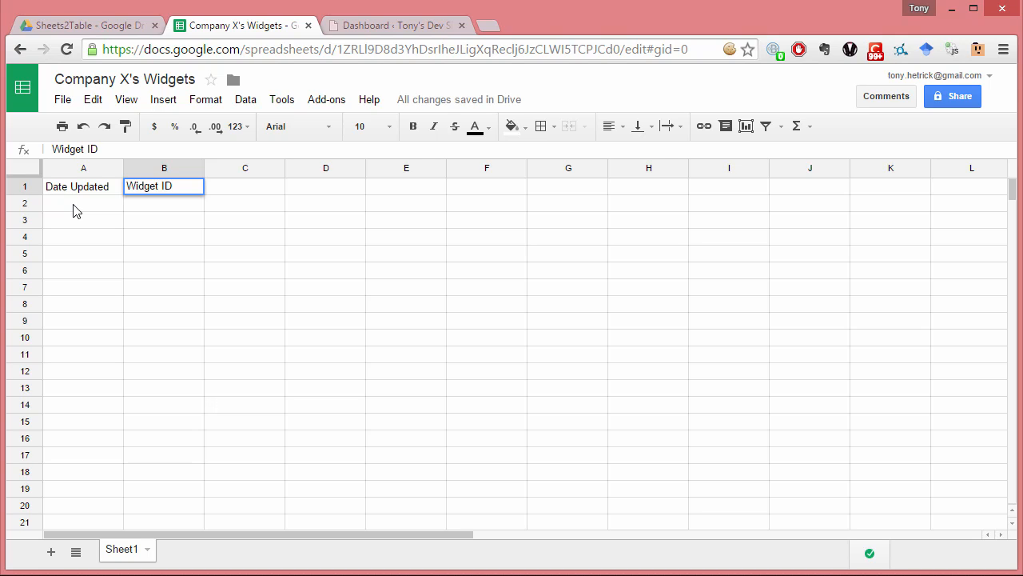
{"action": "key", "text": "Tab"}
{"action": "type", "text": "Name"}
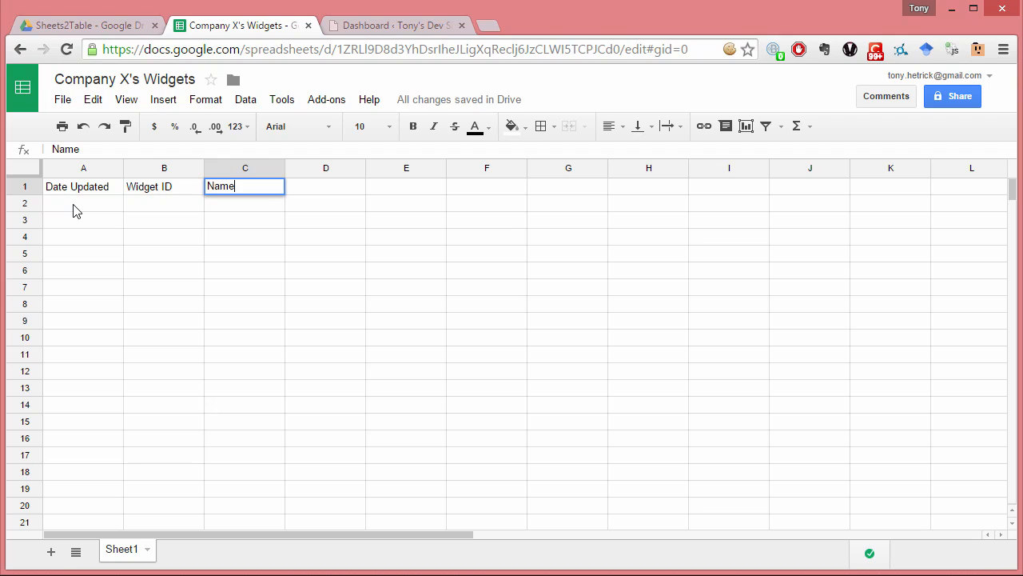
{"action": "key", "text": "Tab"}
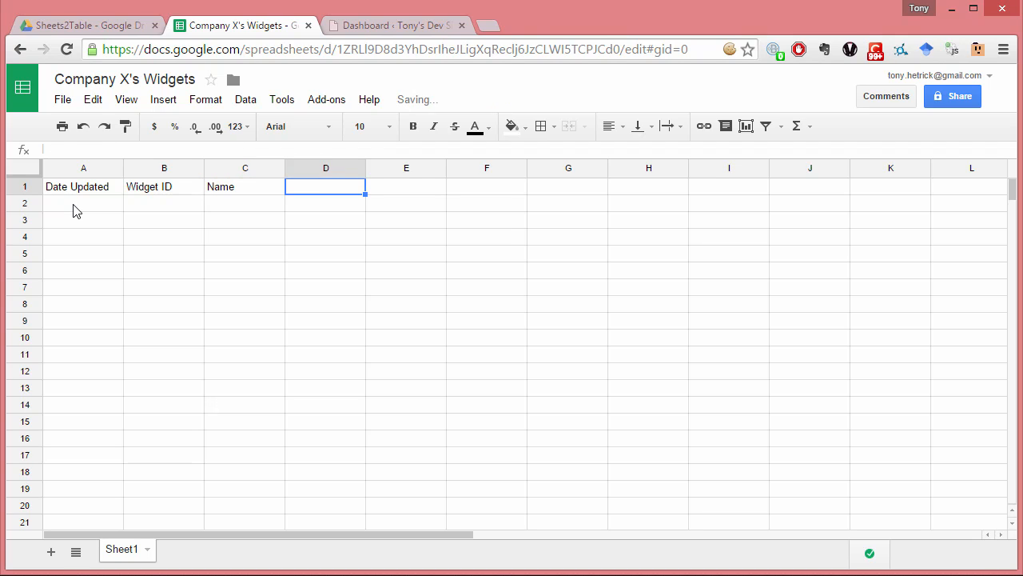
{"action": "type", "text": "Description"}
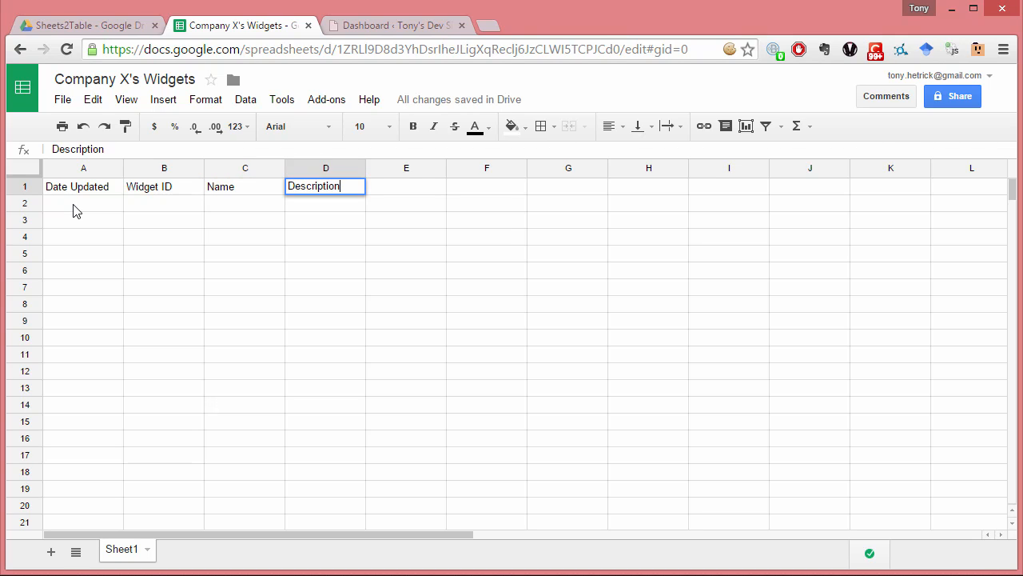
{"action": "key", "text": "Return"}
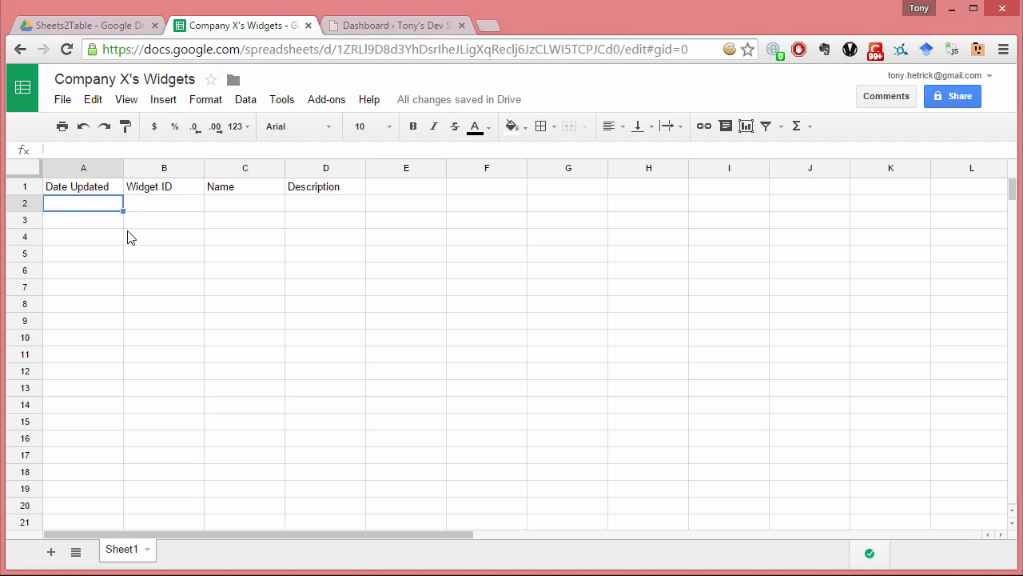
- Enter the date 15-June-2015 in A2 and fill the date series down to A13
{"action": "type", "text": "15"}
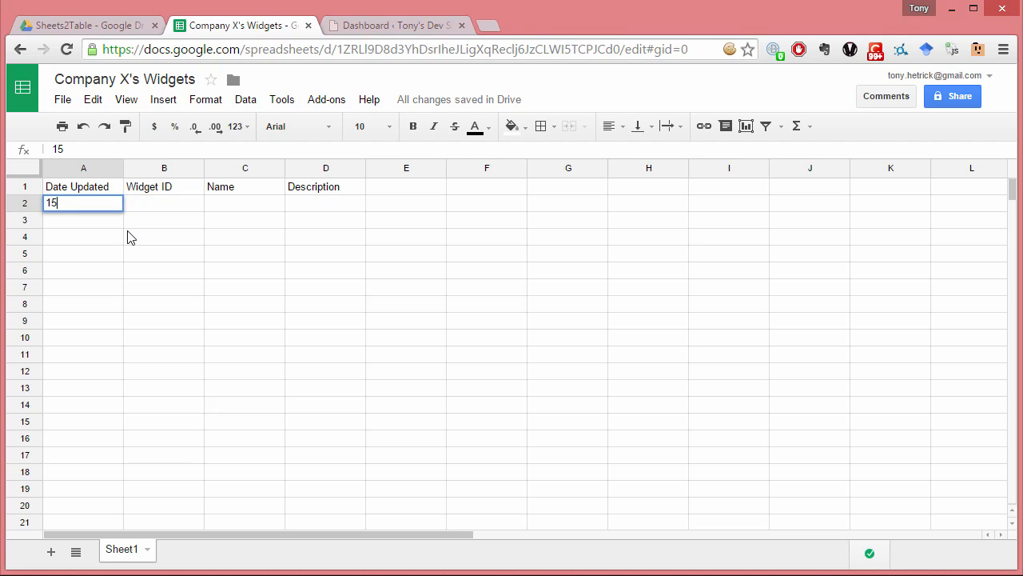
{"action": "type", "text": "-June"}
{"action": "type", "text": "-16"}
{"action": "key", "text": "BackSpace"}
{"action": "type", "text": "2015"}
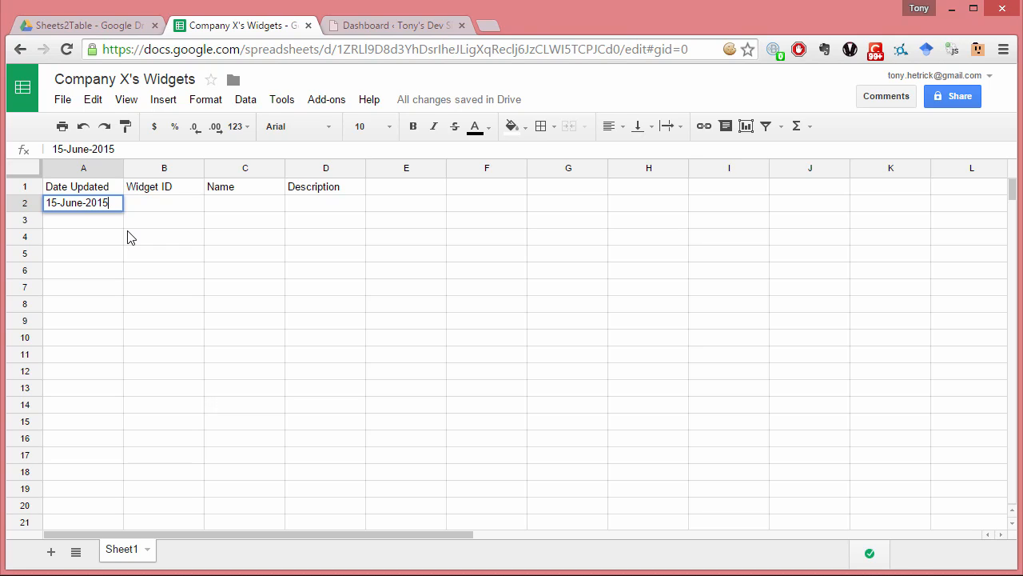
{"action": "key", "text": "Return"}
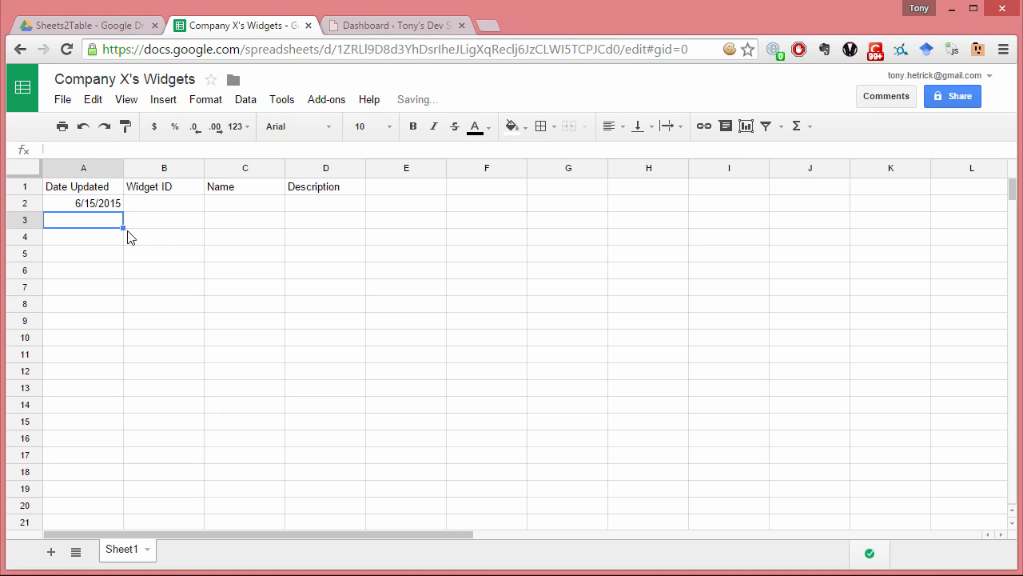
{"action": "left_click", "coordinate": [88, 206]}
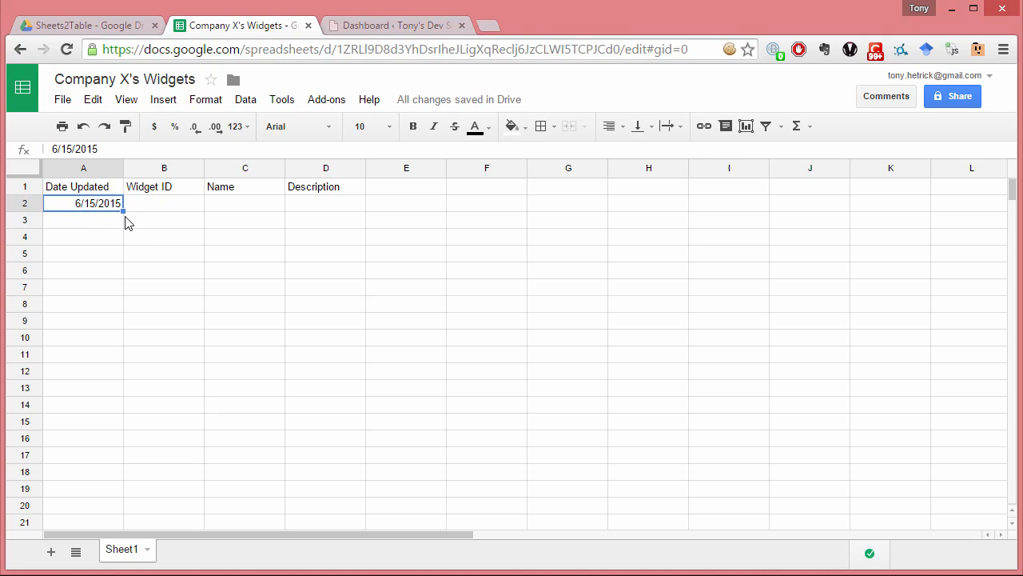
{"action": "left_click_drag", "start_coordinate": [123, 211], "coordinate": [96, 388]}
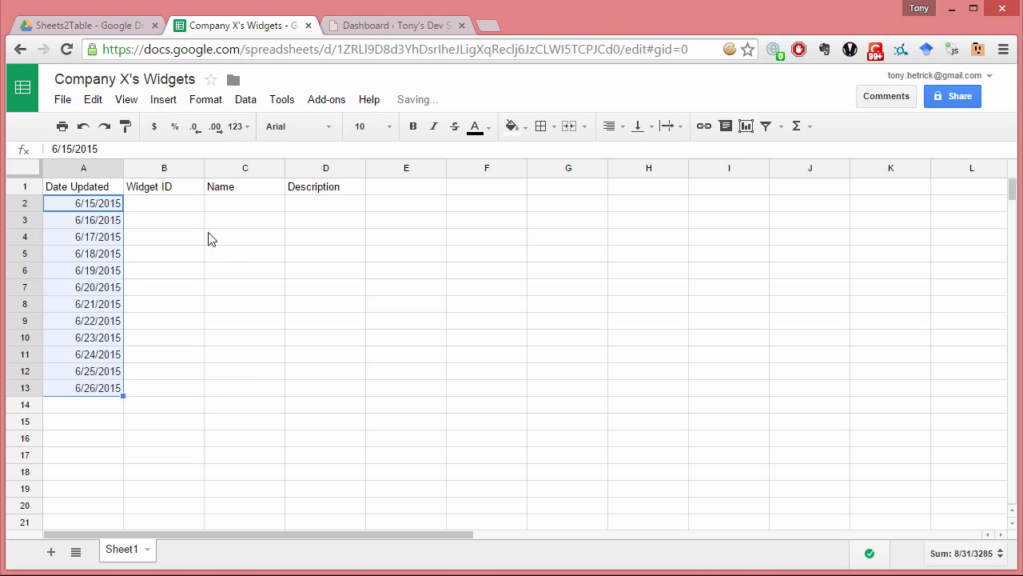
- Paste the copied list of ID numbers into the Widget ID column starting at B2
{"action": "left_click", "coordinate": [186, 206]}
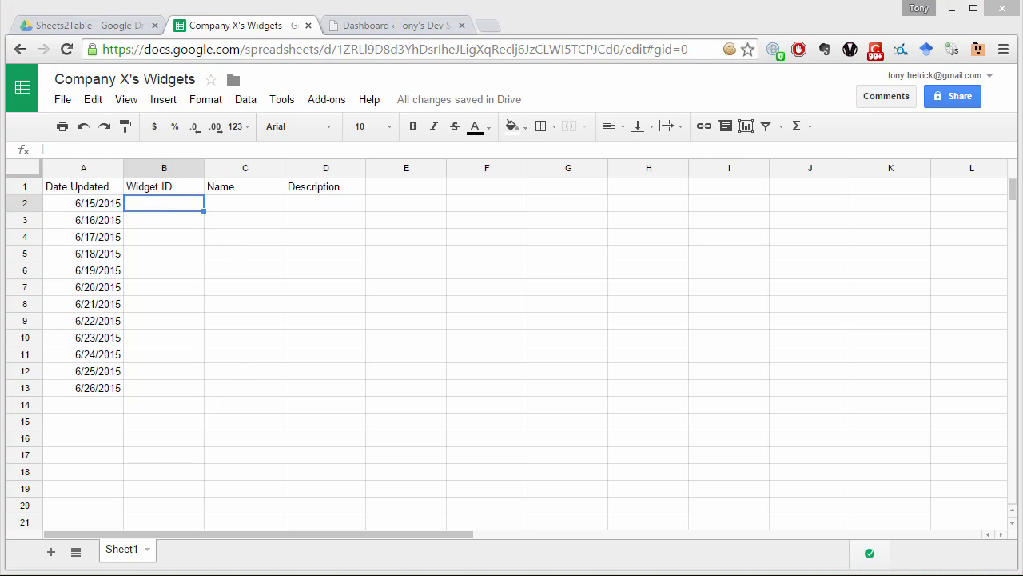
{"action": "left_click", "coordinate": [155, 206]}
{"action": "key", "text": "ctrl+v"}
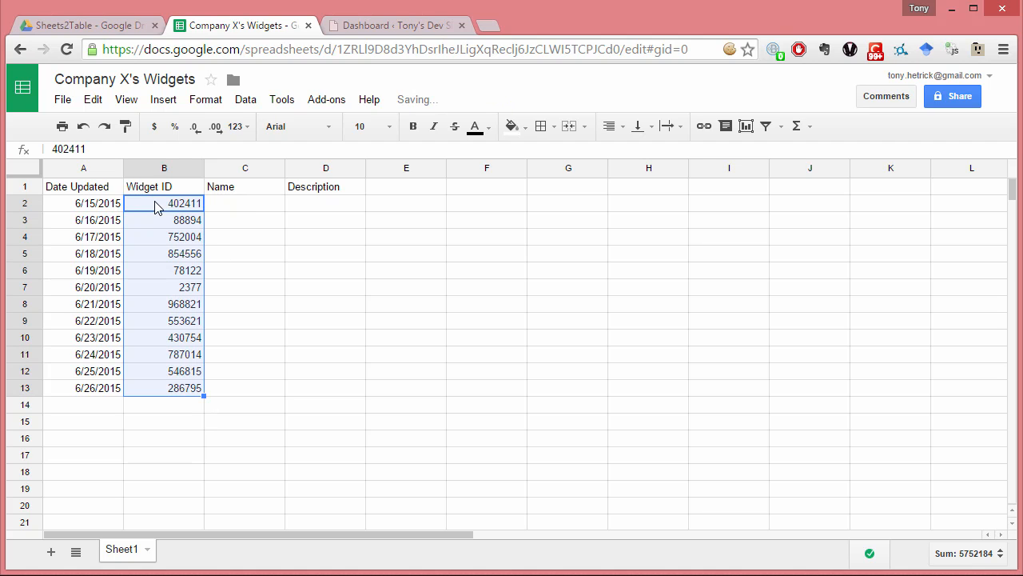
- Enter Widget #1 in C2 and fill the numbered series down to C13
{"action": "left_click", "coordinate": [242, 210]}
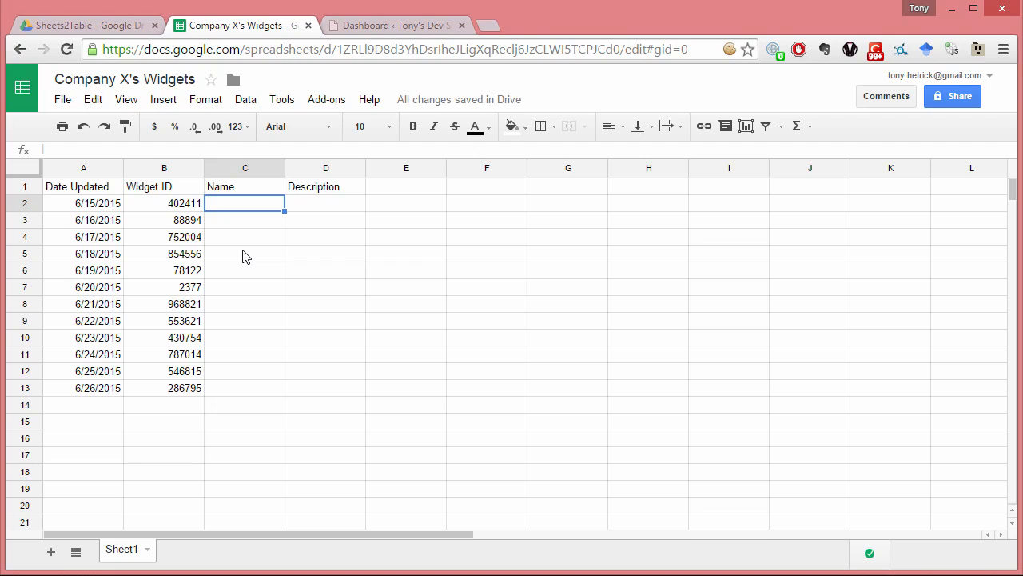
{"action": "type", "text": "Widget"}
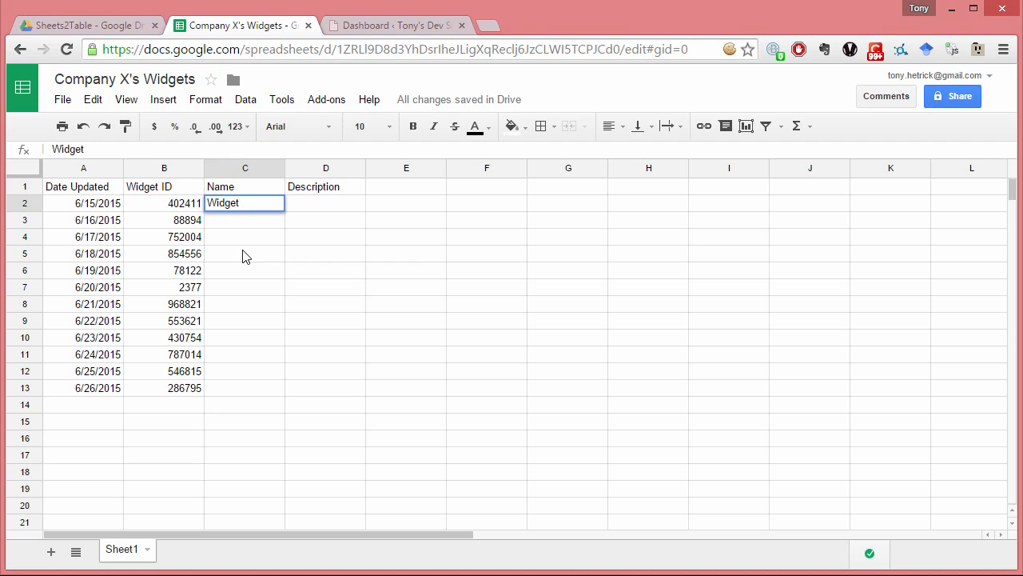
{"action": "type", "text": " #1"}
{"action": "key", "text": "Return"}
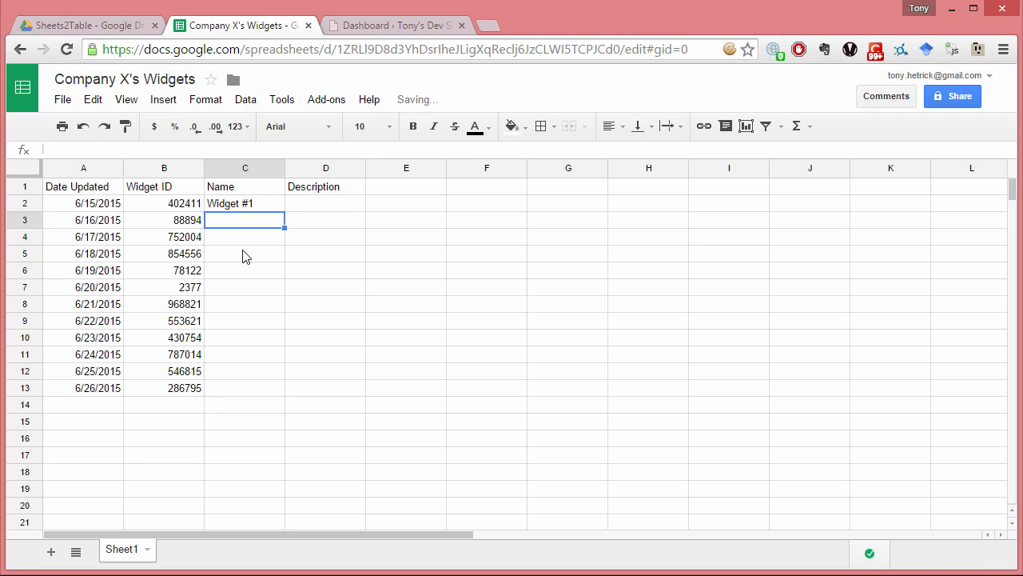
{"action": "left_click", "coordinate": [258, 204]}
{"action": "left_click_drag", "start_coordinate": [284, 210], "coordinate": [252, 388]}
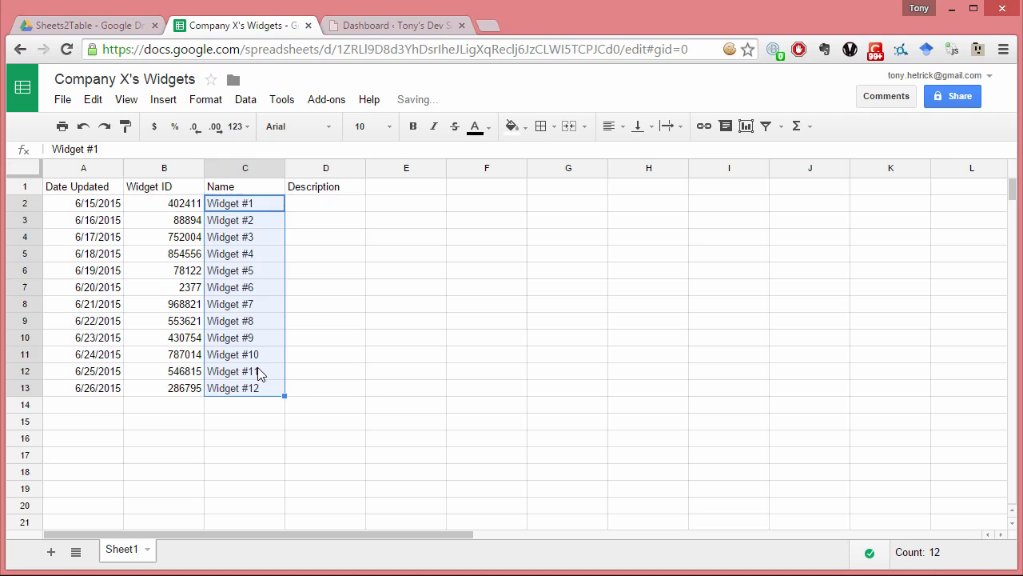
- Enter "Description of widget 1" in cell D2 under the Description header
{"action": "left_click", "coordinate": [351, 206]}
{"action": "type", "text": "Des"}
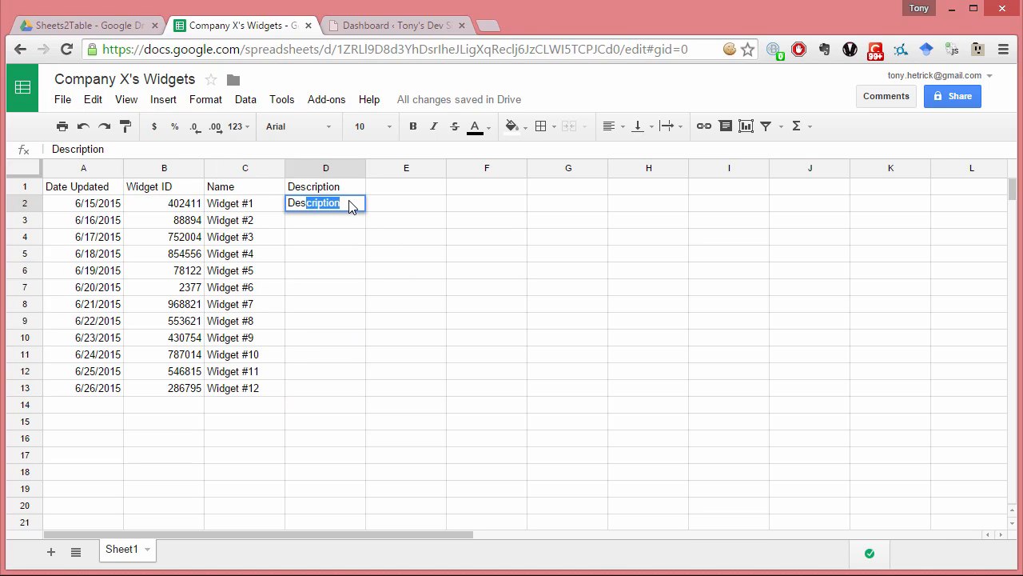
{"action": "type", "text": "cription"}
{"action": "key", "text": "BackSpace"}
{"action": "key", "text": "BackSpace"}
{"action": "key", "text": "BackSpace"}
{"action": "type", "text": "ion of widget"}
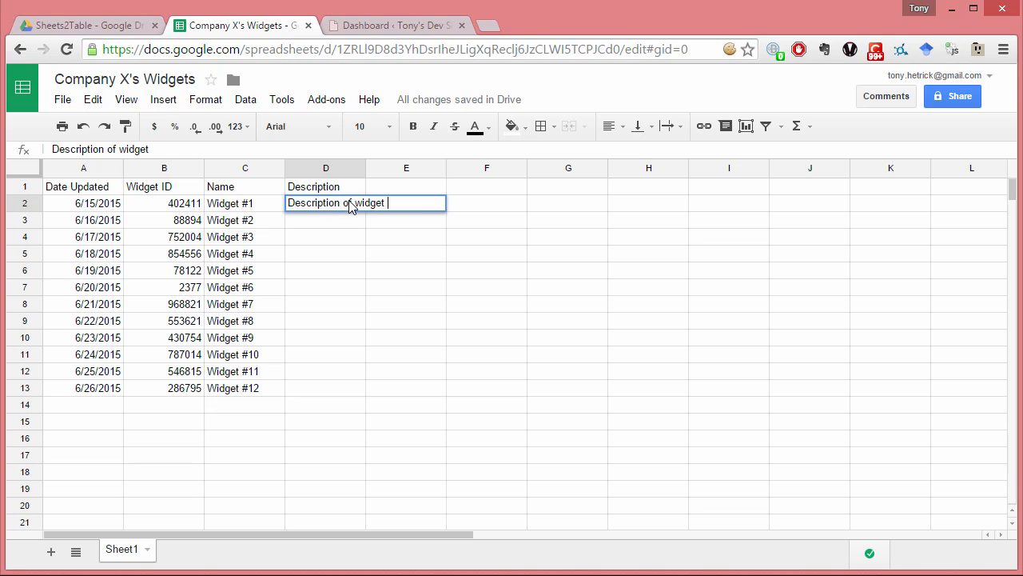
{"action": "type", "text": " 1"}
{"action": "key", "text": "Return"}
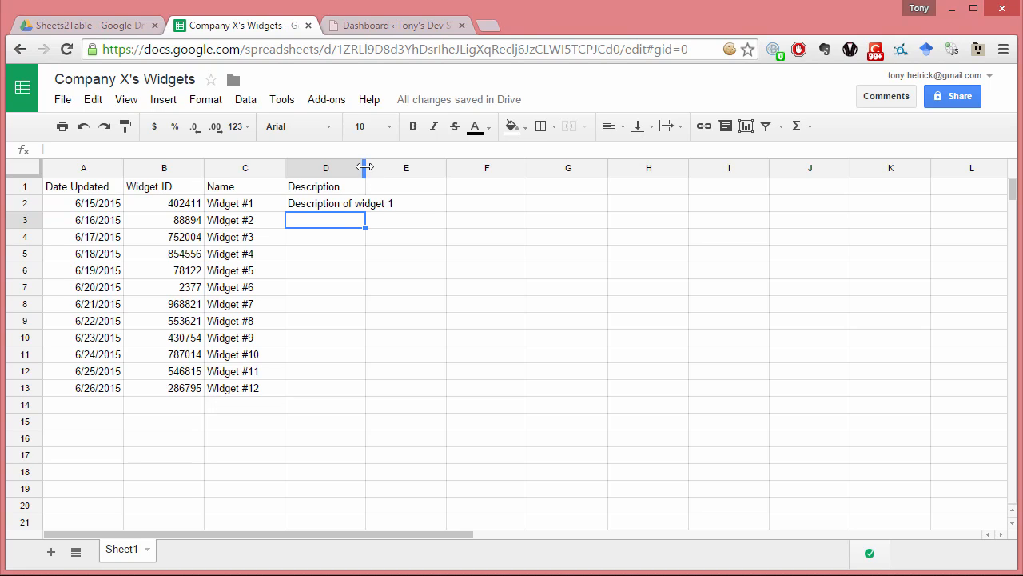
- Widen column D to fit its text and fill the description series from D2 down to D13
{"action": "left_click_drag", "start_coordinate": [364, 167], "coordinate": [422, 166]}
{"action": "left_click", "coordinate": [344, 205]}
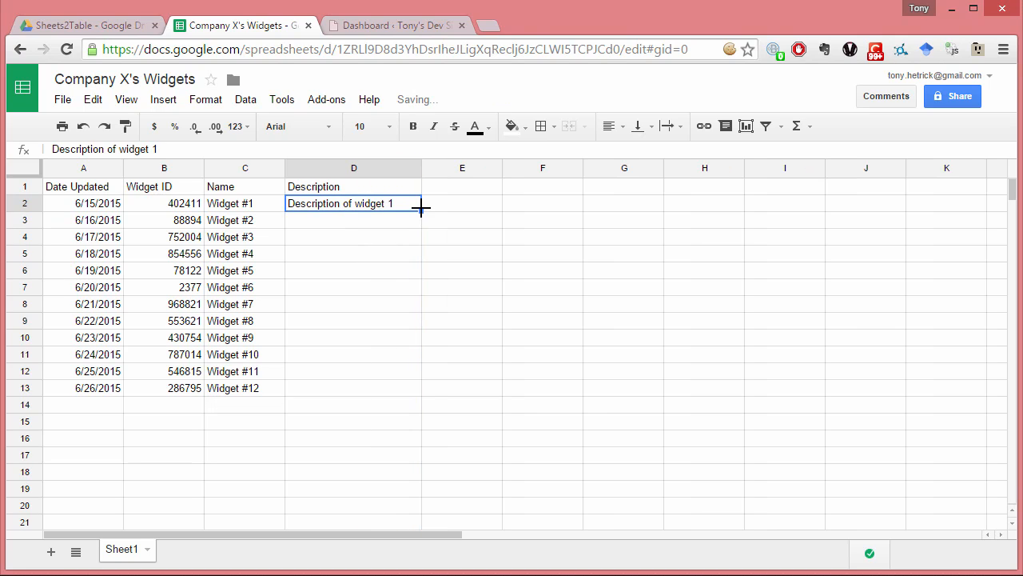
{"action": "left_click_drag", "start_coordinate": [421, 211], "coordinate": [398, 381]}
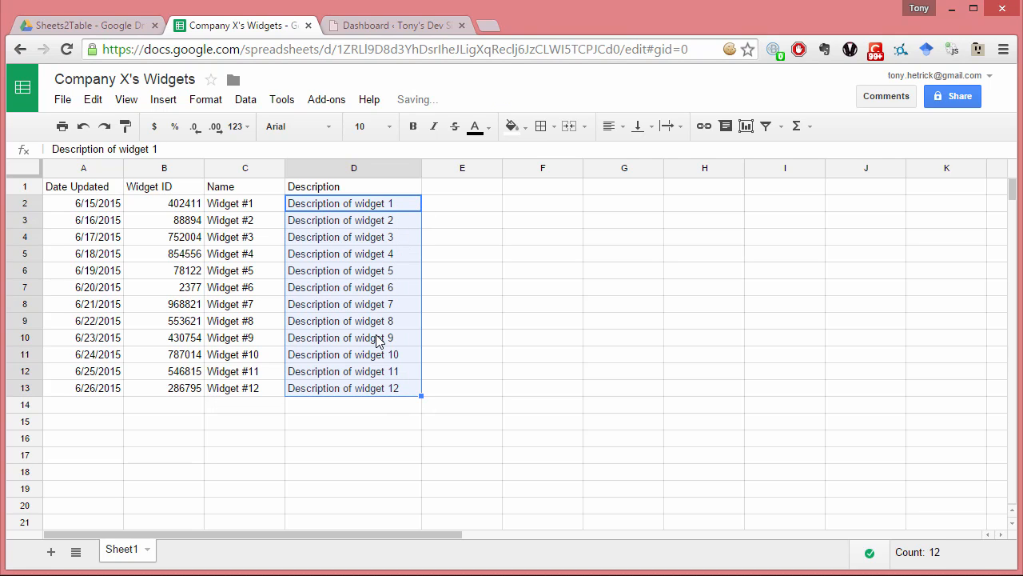
- Turn on link sharing for the spreadsheet so anyone with the link can view it, and get the shareable link
{"action": "left_click", "coordinate": [97, 189]}
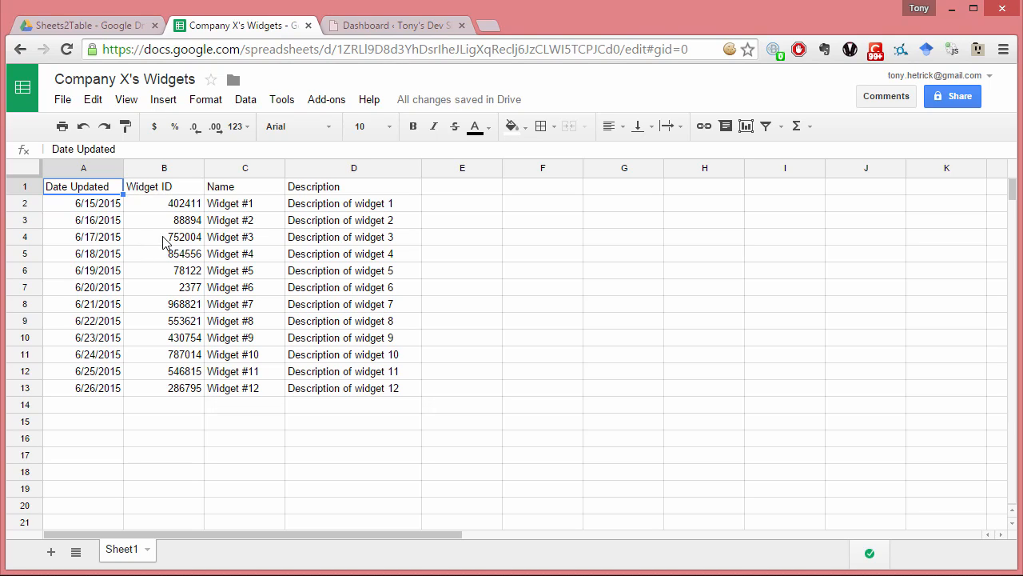
{"action": "left_click", "coordinate": [959, 96]}
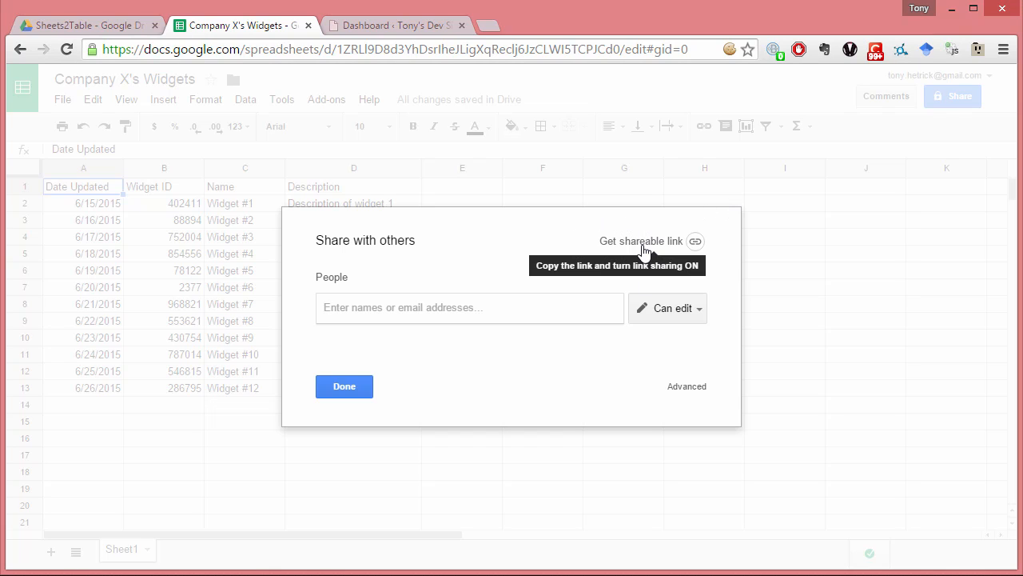
{"action": "left_click", "coordinate": [643, 244]}
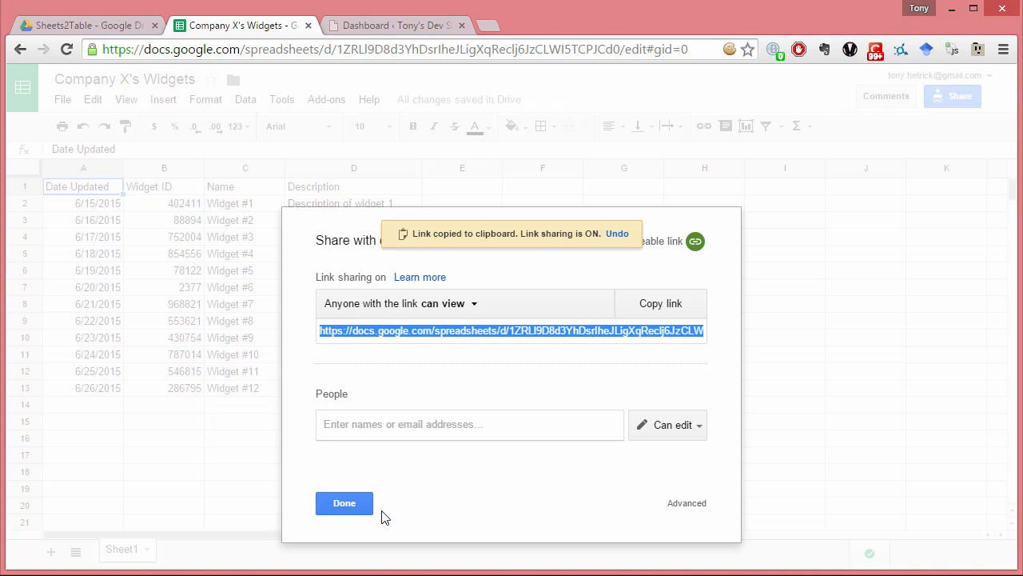
- Close the spreadsheet's sharing settings and open the Sheets2Table settings page in the WordPress admin
{"action": "left_click", "coordinate": [344, 503]}
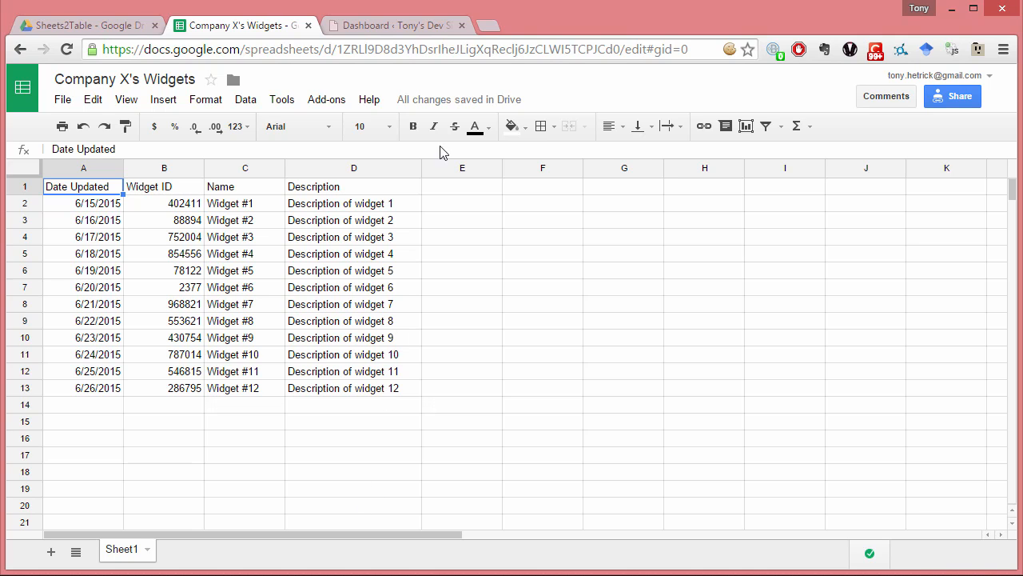
{"action": "left_click", "coordinate": [411, 26]}
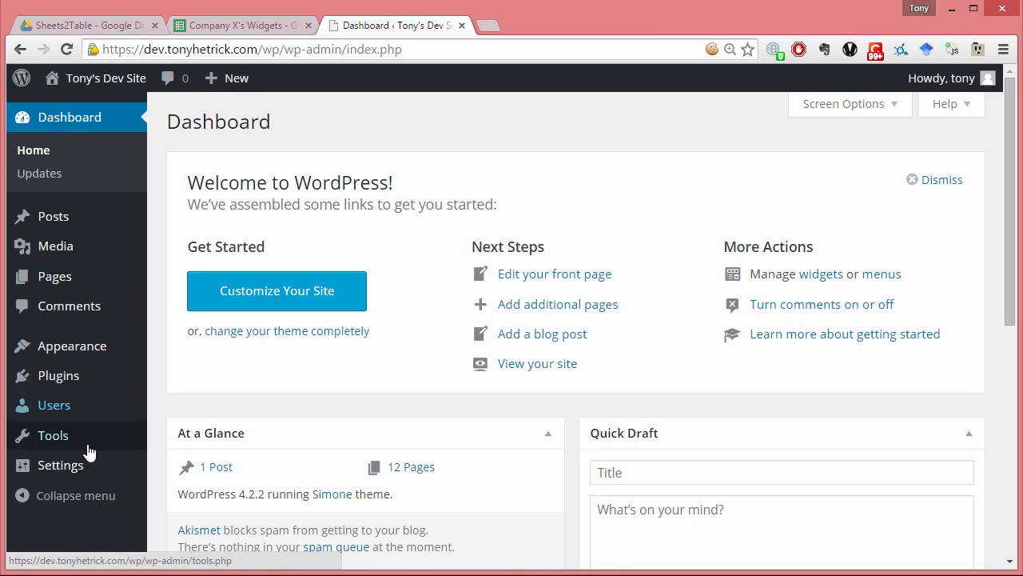
{"action": "mouse_move", "coordinate": [83, 474]}
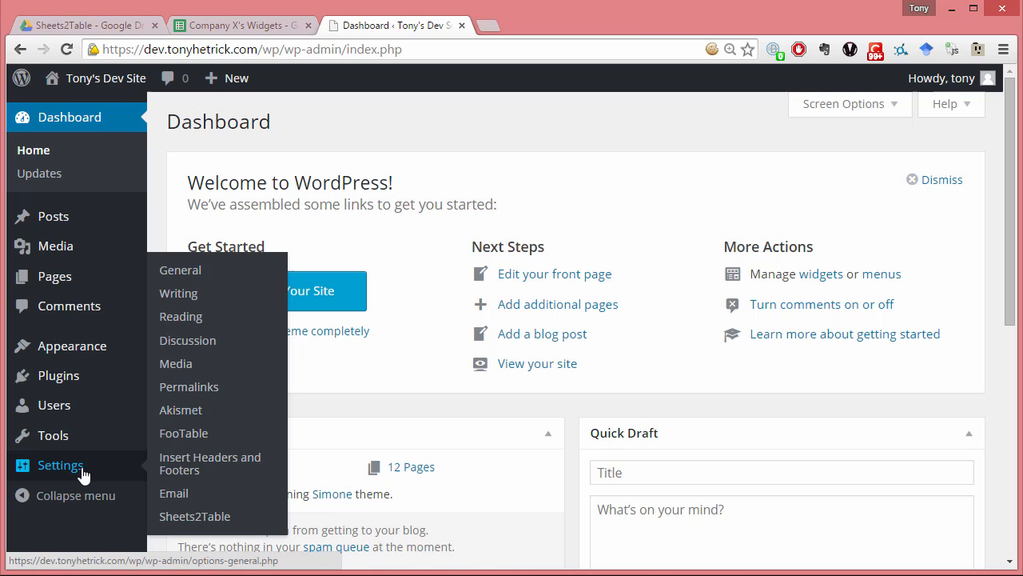
{"action": "left_click", "coordinate": [254, 526]}
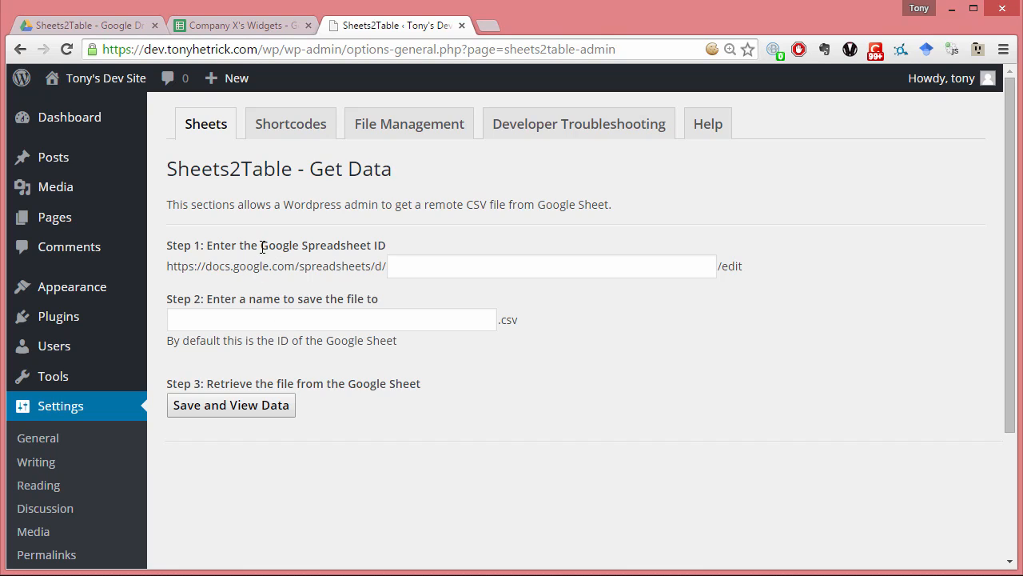
{"action": "left_click_drag", "start_coordinate": [261, 245], "coordinate": [383, 252]}
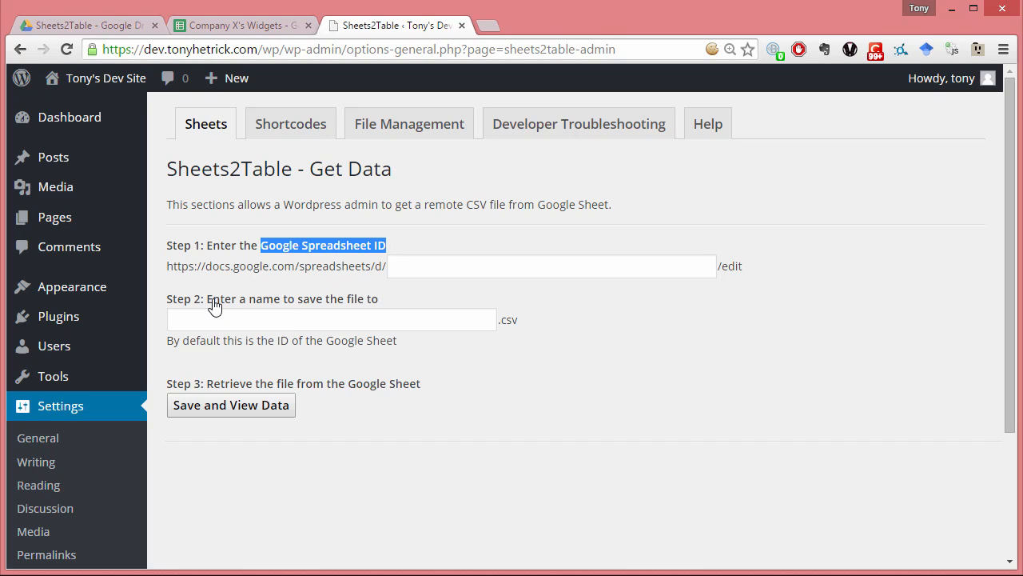
{"action": "left_click_drag", "start_coordinate": [208, 300], "coordinate": [367, 301]}
{"action": "left_click", "coordinate": [351, 306]}
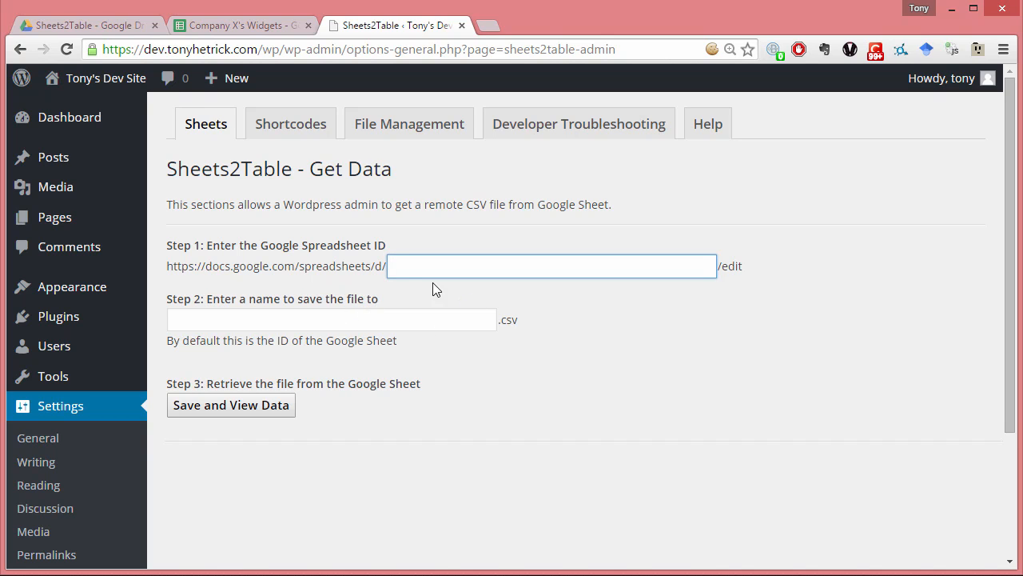
- Switch to the Company X's Widgets spreadsheet and copy its spreadsheet ID from the web address
{"action": "left_click", "coordinate": [268, 26]}
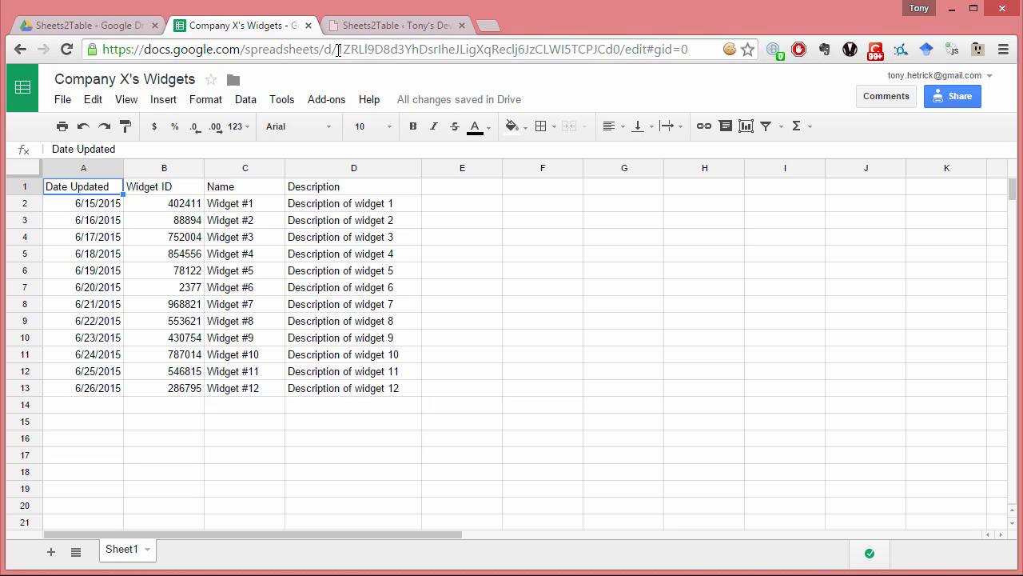
{"action": "left_click_drag", "start_coordinate": [339, 50], "coordinate": [620, 60]}
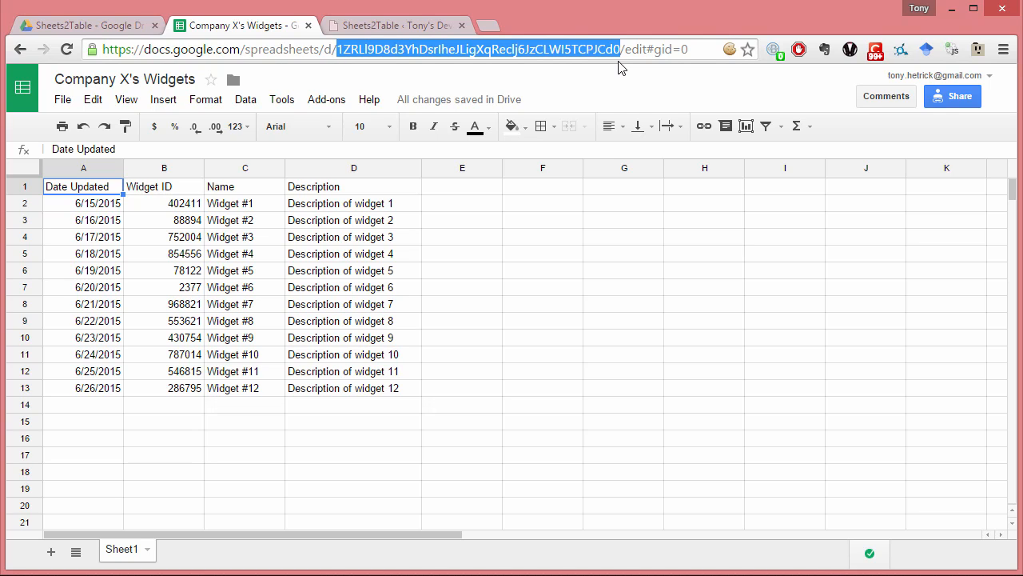
{"action": "right_click", "coordinate": [589, 48]}
{"action": "left_click", "coordinate": [620, 106]}
{"action": "left_click", "coordinate": [341, 53]}
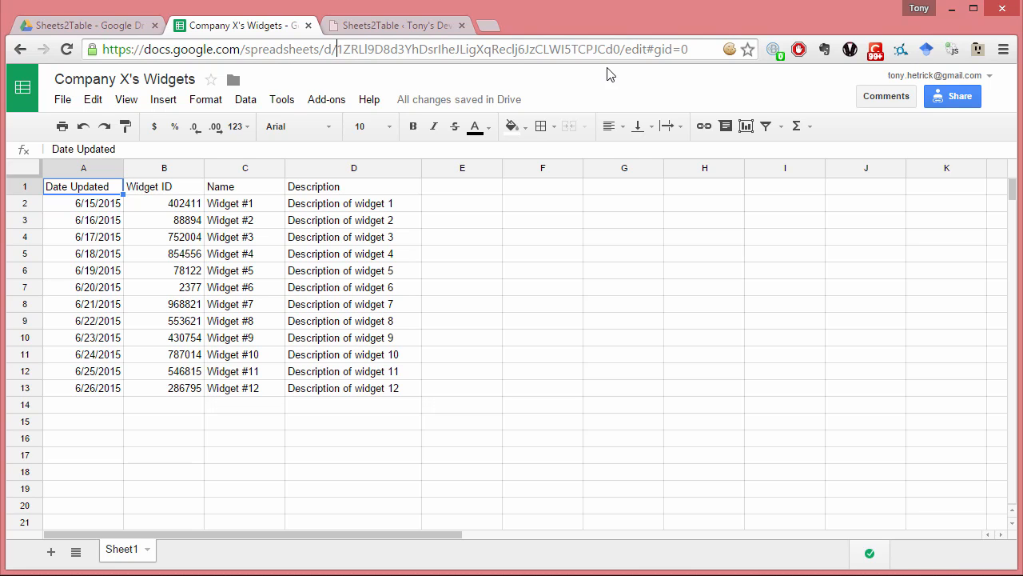
- Return to the Sheets2Table page in WordPress and paste the copied ID as the Google Spreadsheet ID
{"action": "left_click", "coordinate": [380, 27]}
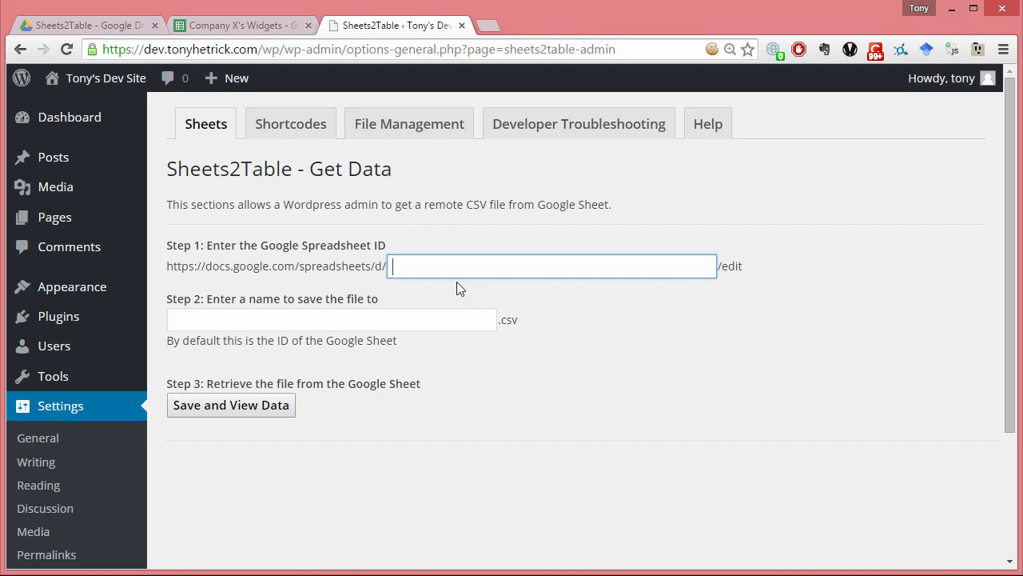
{"action": "left_click", "coordinate": [512, 269]}
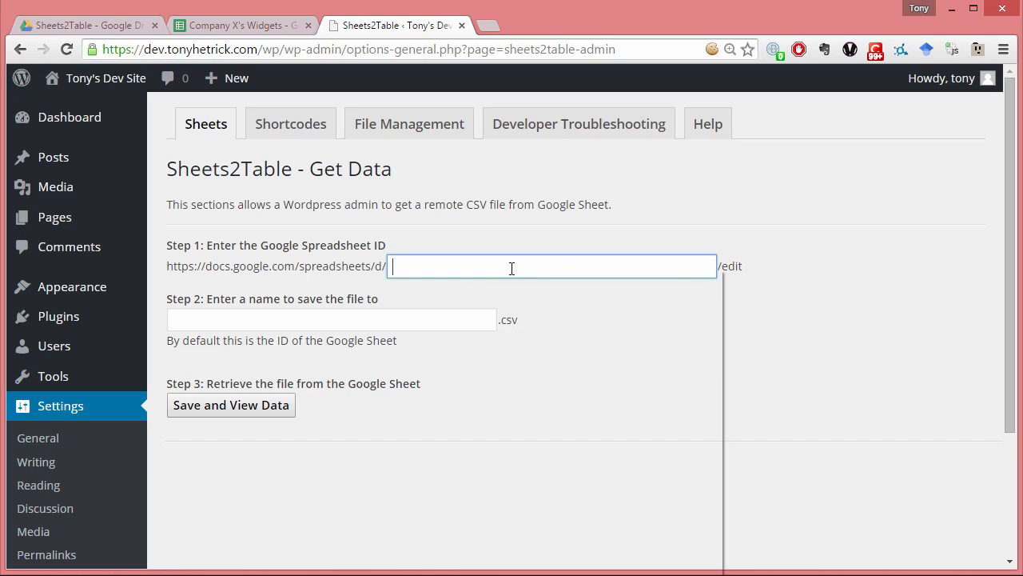
{"action": "right_click", "coordinate": [510, 267]}
{"action": "left_click", "coordinate": [571, 360]}
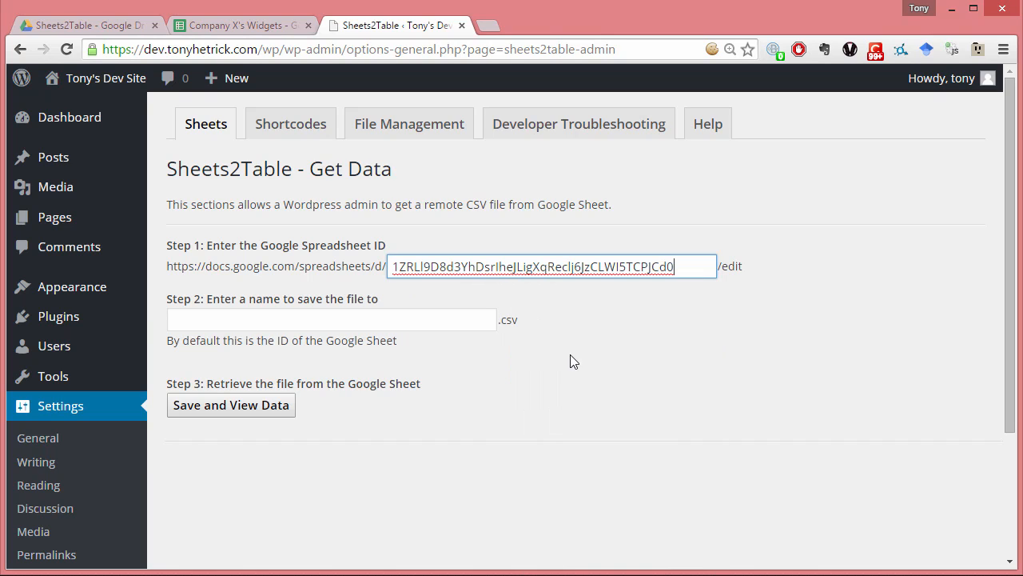
- Name the CSV file "Company X's Widgets" and retrieve the data from the Google Sheet
{"action": "left_click", "coordinate": [453, 317]}
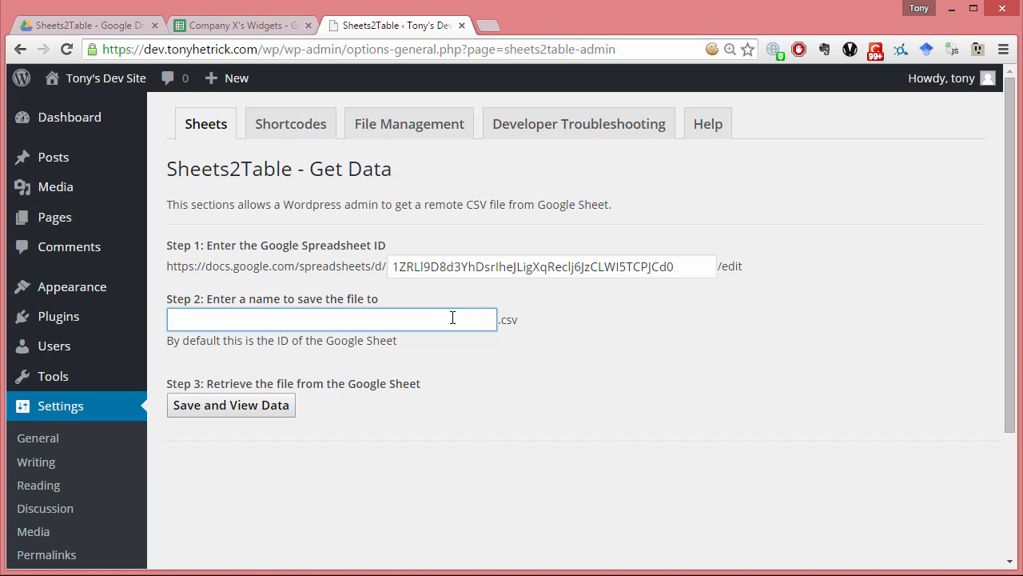
{"action": "type", "text": "Company X's Widgets"}
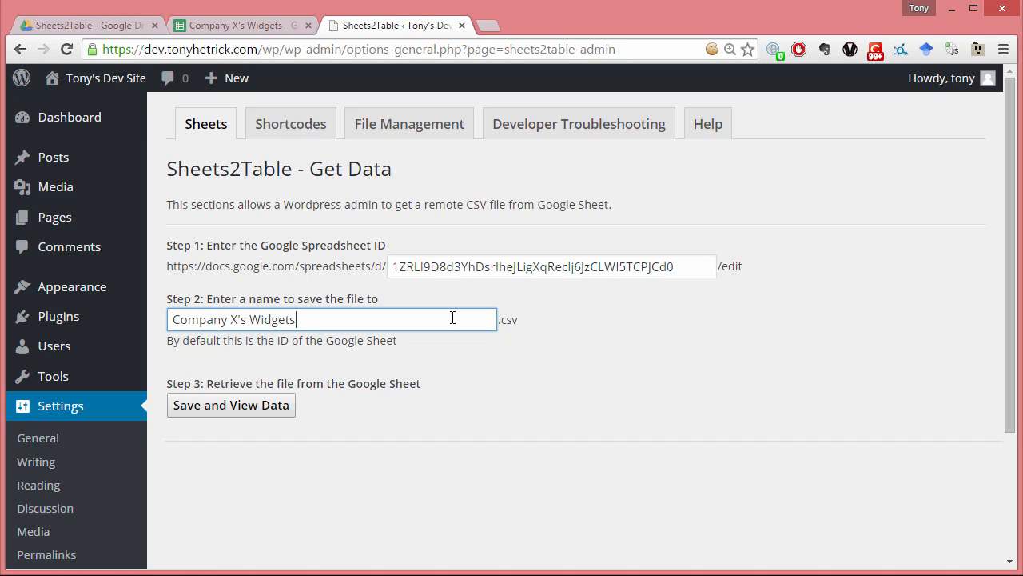
{"action": "left_click", "coordinate": [462, 339]}
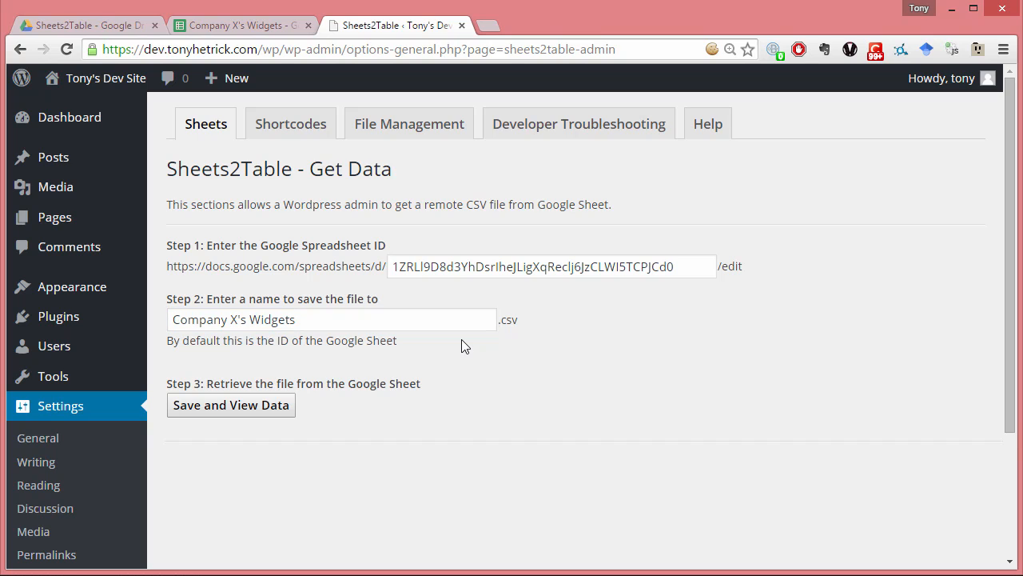
{"action": "left_click", "coordinate": [274, 408]}
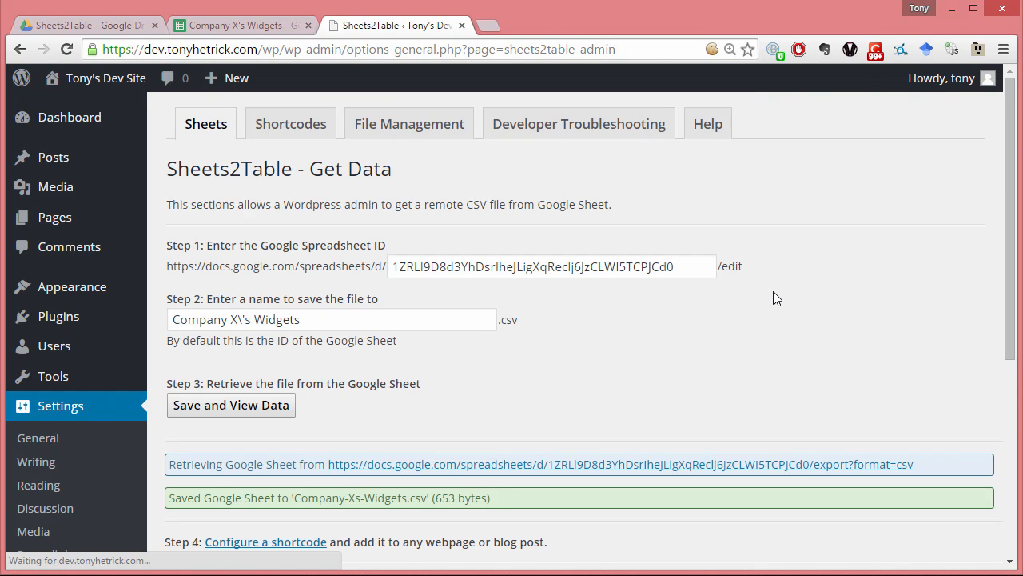
- Review the save results and compare the data preview with the rows in the source spreadsheet
{"action": "scroll", "coordinate": [773, 297], "scroll_direction": "down", "scroll_amount": 2}
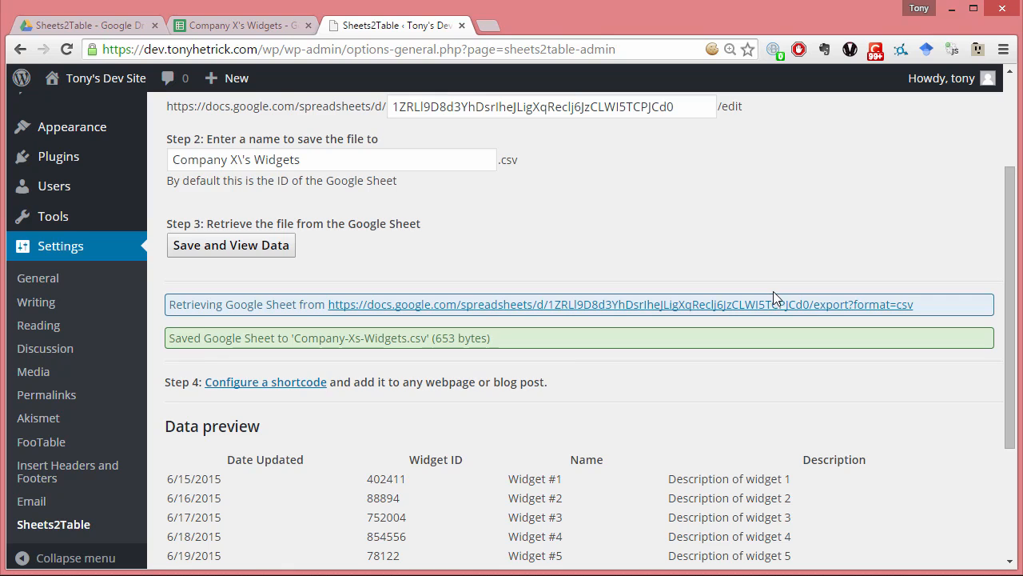
{"action": "scroll", "coordinate": [773, 292], "scroll_direction": "down", "scroll_amount": 1}
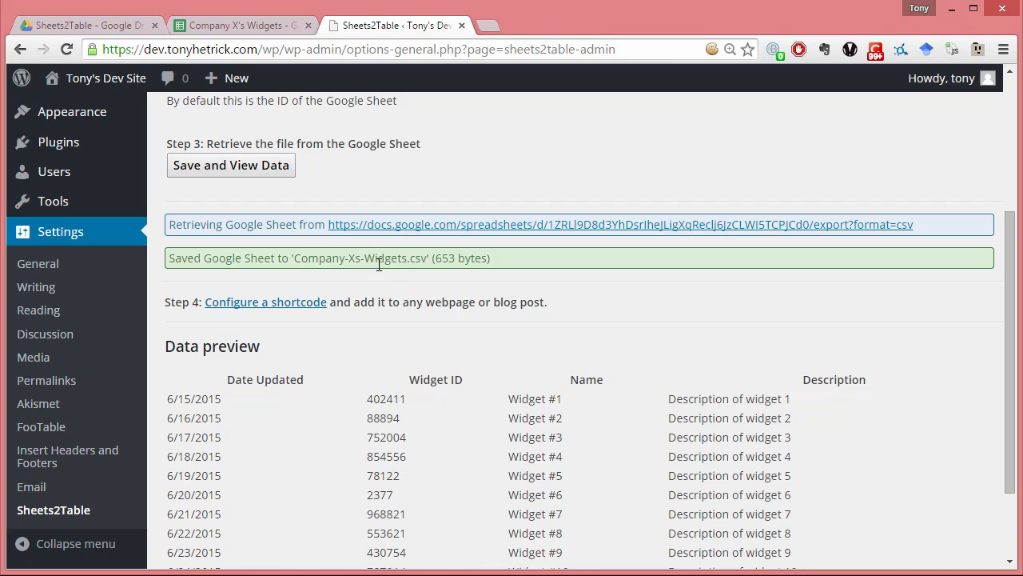
{"action": "scroll", "coordinate": [396, 266], "scroll_direction": "down", "scroll_amount": 3}
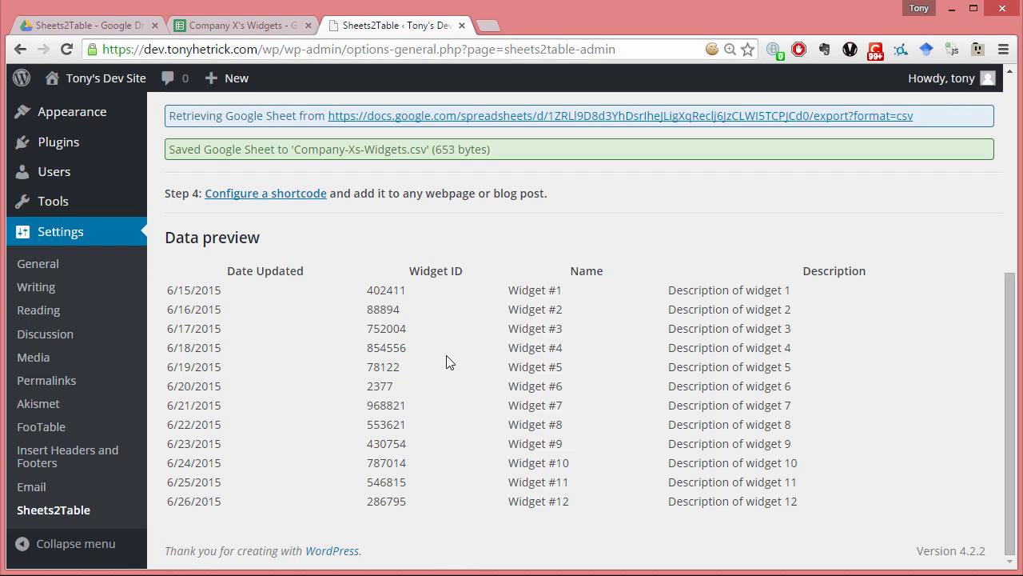
{"action": "left_click", "coordinate": [204, 32]}
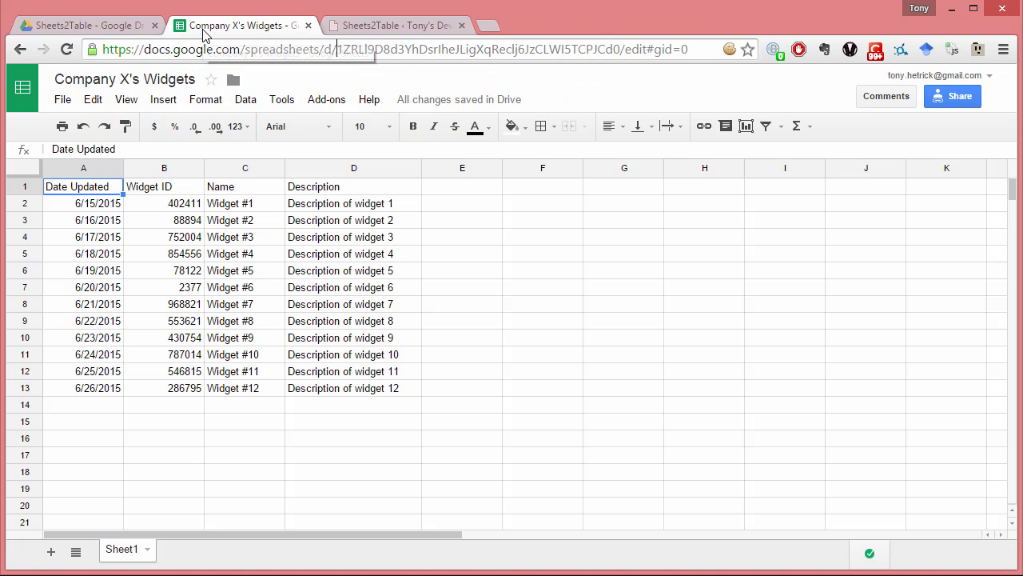
{"action": "left_click", "coordinate": [370, 26]}
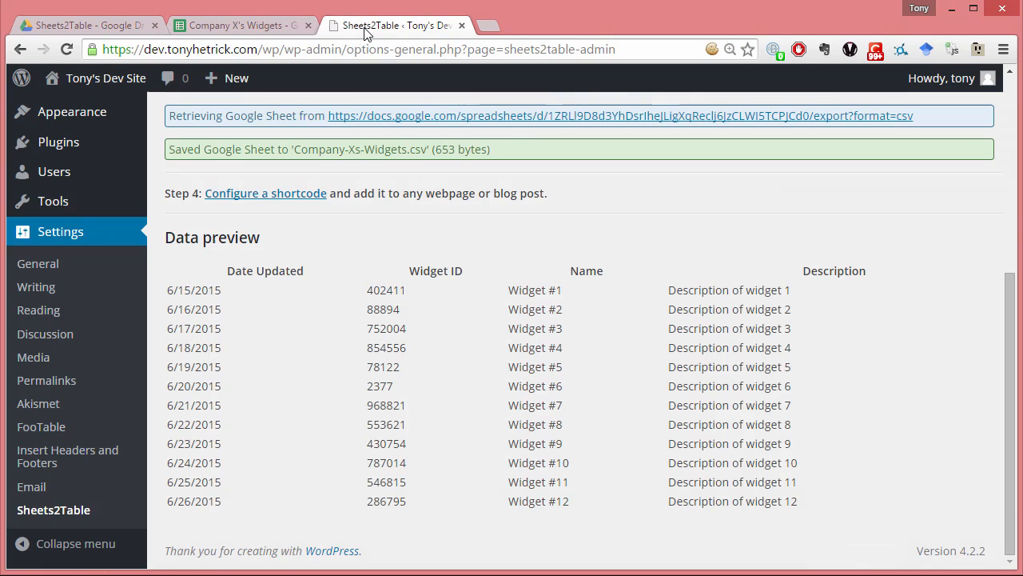
{"action": "left_click_drag", "start_coordinate": [367, 294], "coordinate": [408, 292]}
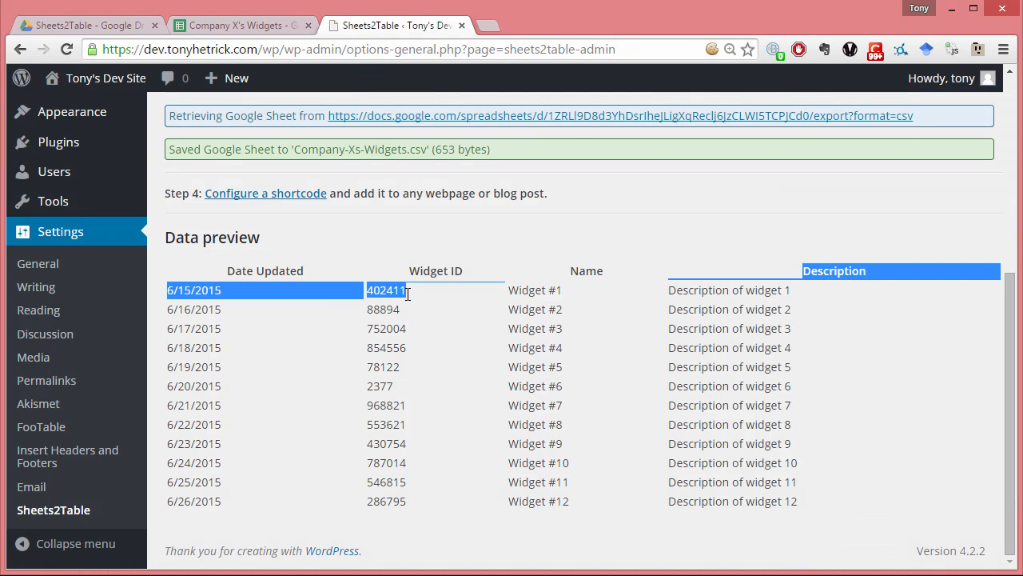
{"action": "left_click", "coordinate": [408, 293]}
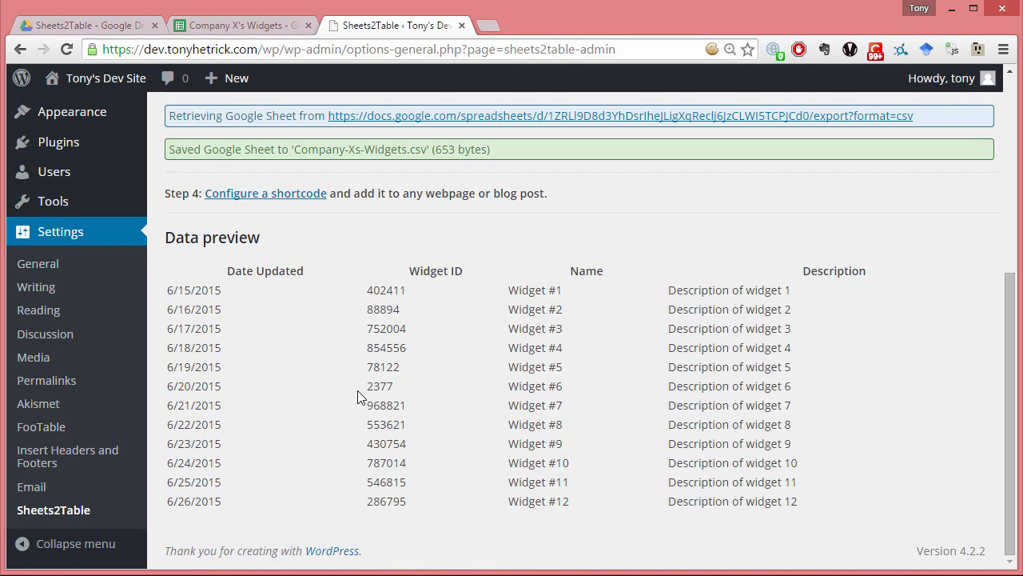
- Open the Sheets2Table shortcode configuration and copy the full shortcode for Company-Xs-Widgets.csv
{"action": "scroll", "coordinate": [357, 390], "scroll_direction": "up", "scroll_amount": 3}
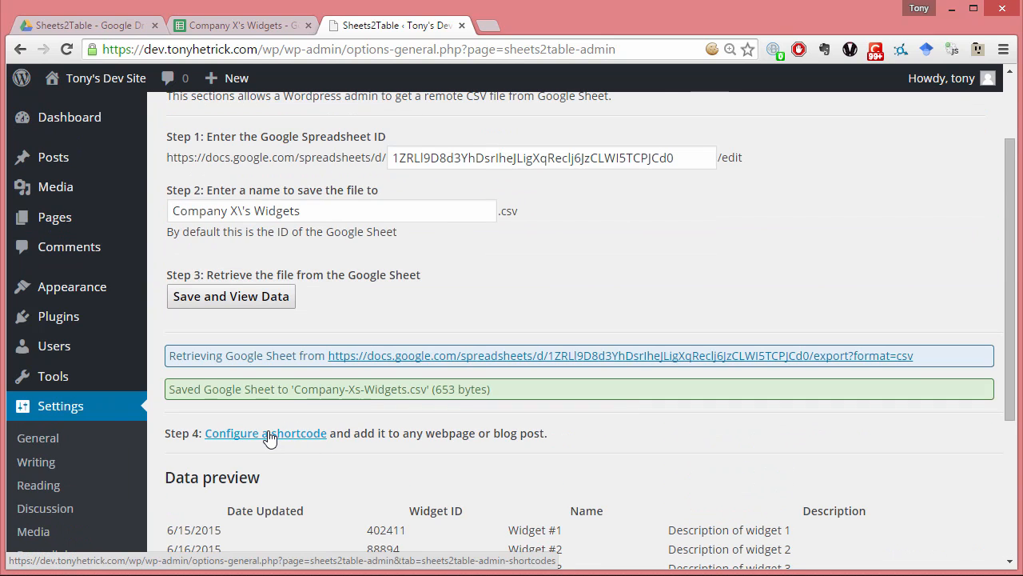
{"action": "scroll", "coordinate": [269, 438], "scroll_direction": "up", "scroll_amount": 2}
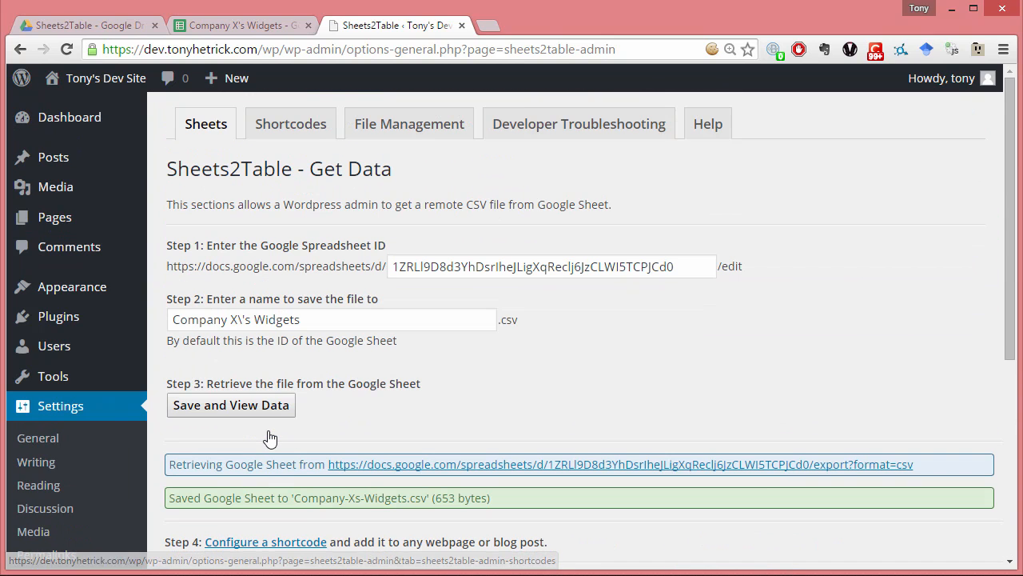
{"action": "left_click", "coordinate": [311, 137]}
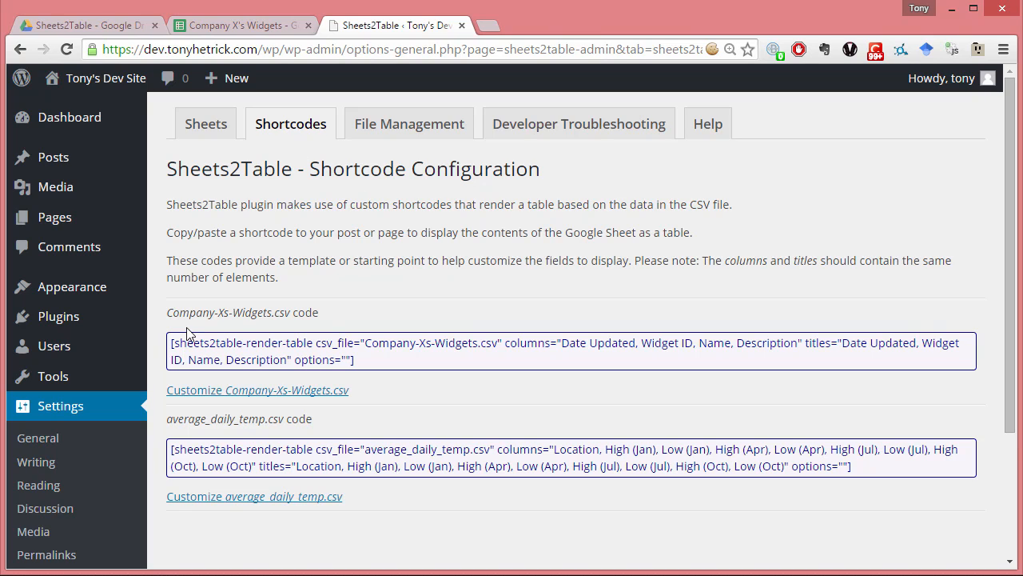
{"action": "left_click_drag", "start_coordinate": [166, 314], "coordinate": [293, 314]}
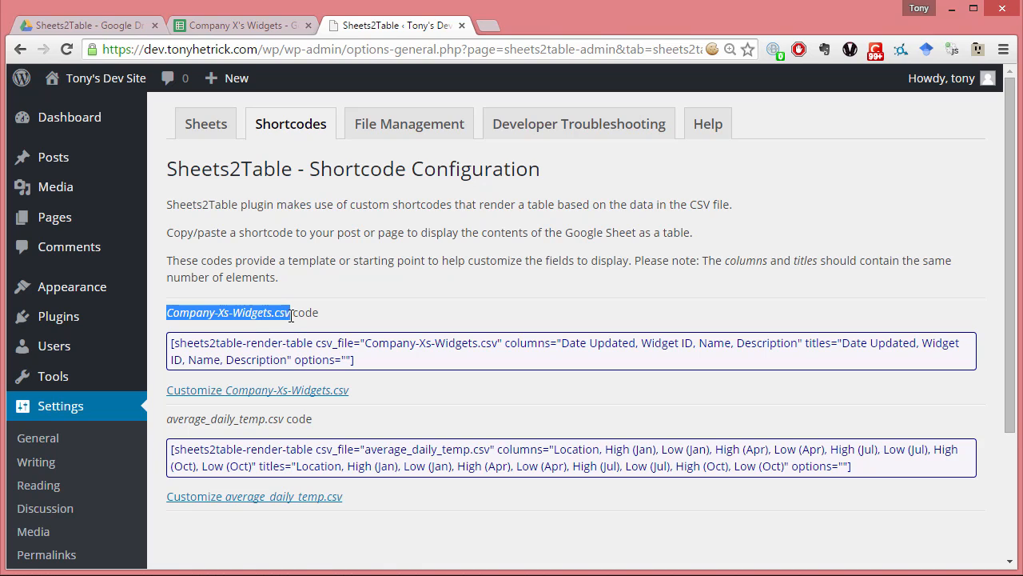
{"action": "left_click", "coordinate": [176, 345]}
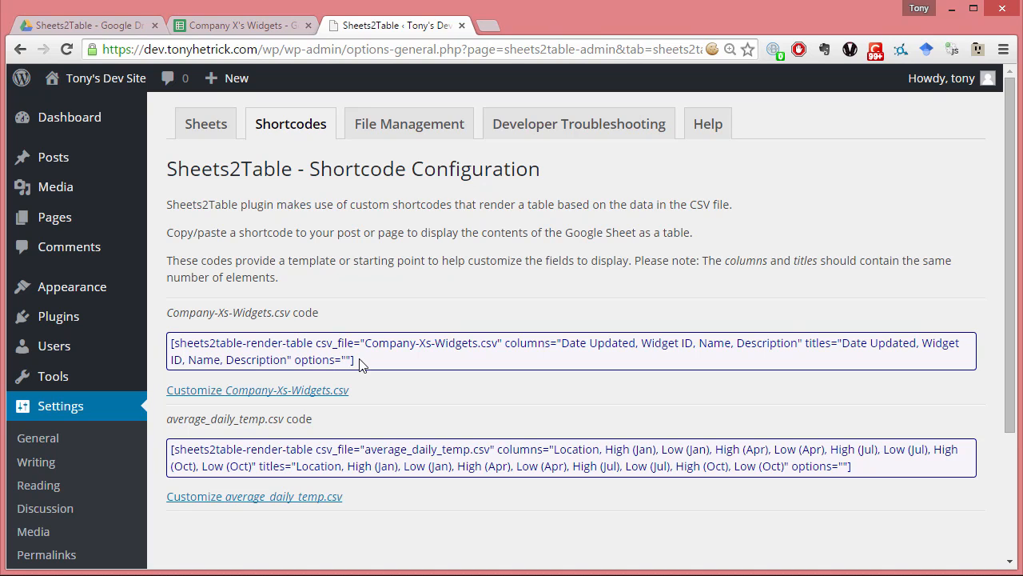
{"action": "left_click_drag", "start_coordinate": [359, 363], "coordinate": [168, 342]}
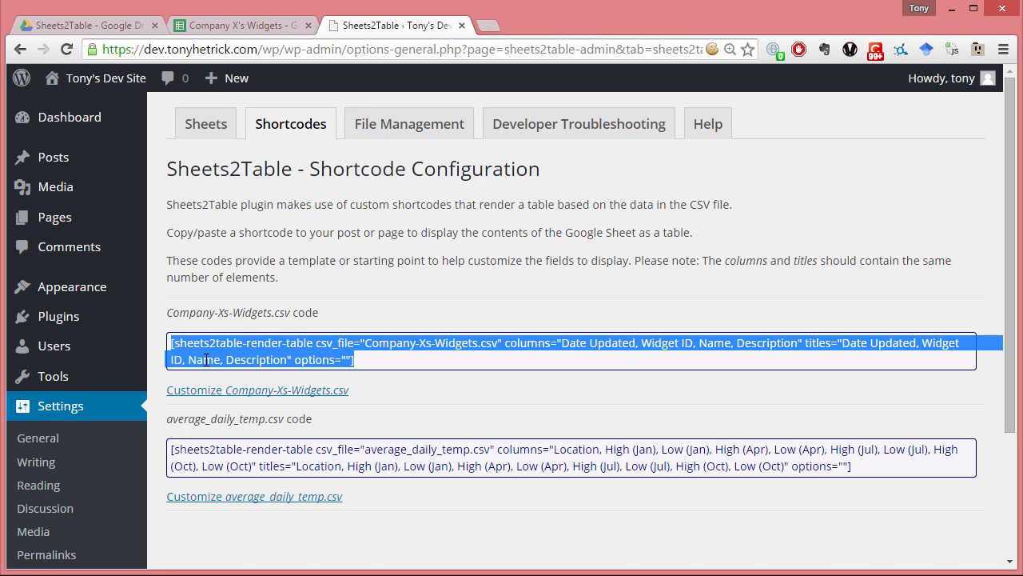
{"action": "right_click", "coordinate": [207, 351]}
{"action": "left_click", "coordinate": [239, 362]}
{"action": "left_click", "coordinate": [242, 348]}
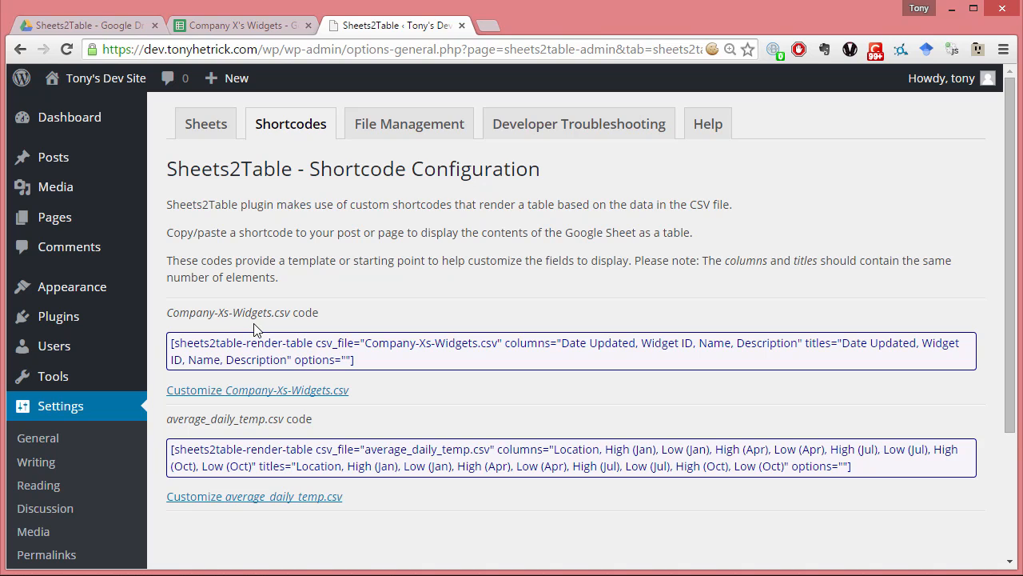
- Add a new WordPress page and title it "Company X's Widgets"
{"action": "mouse_move", "coordinate": [56, 218]}
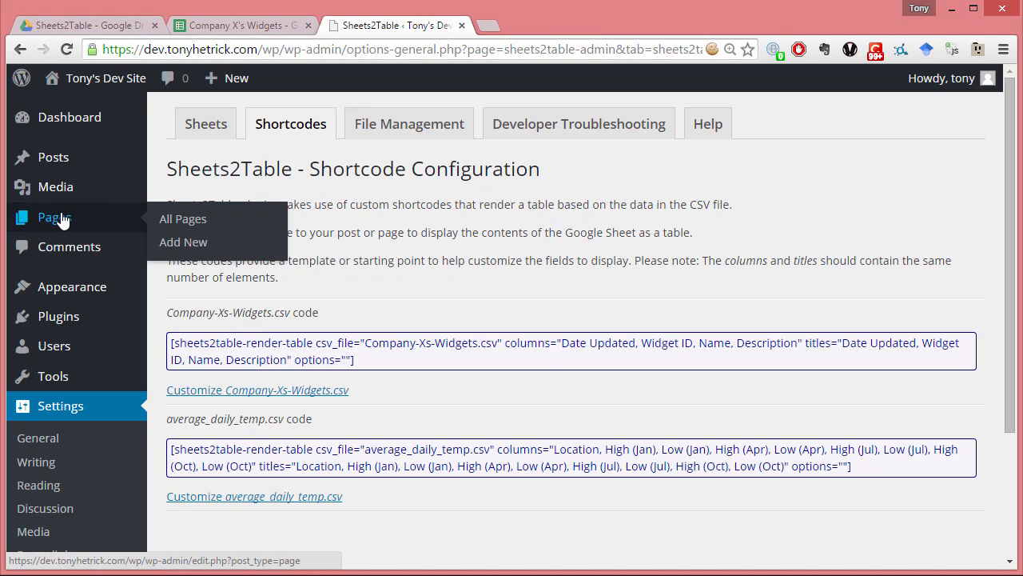
{"action": "left_click", "coordinate": [188, 252]}
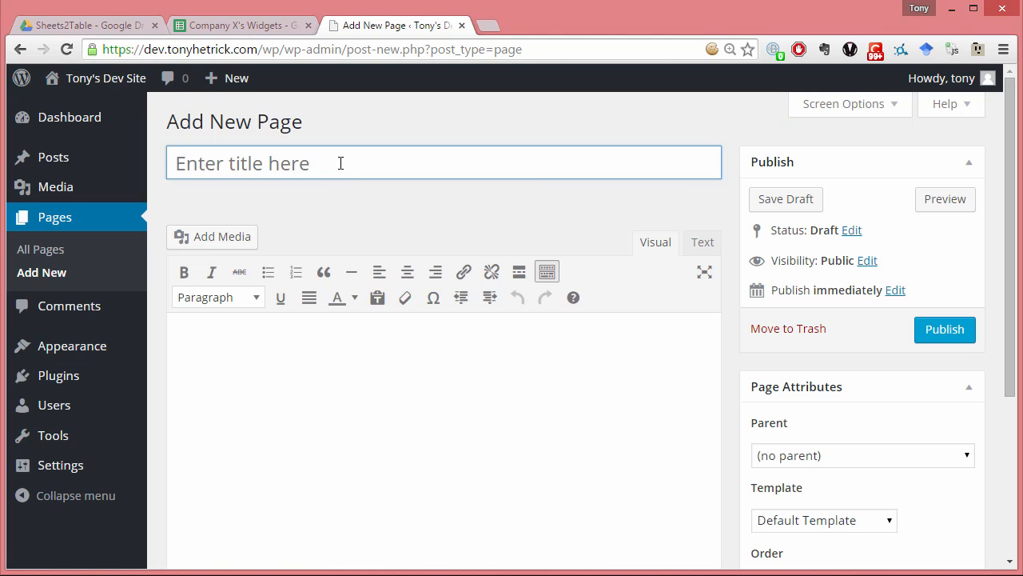
{"action": "type", "text": "Com"}
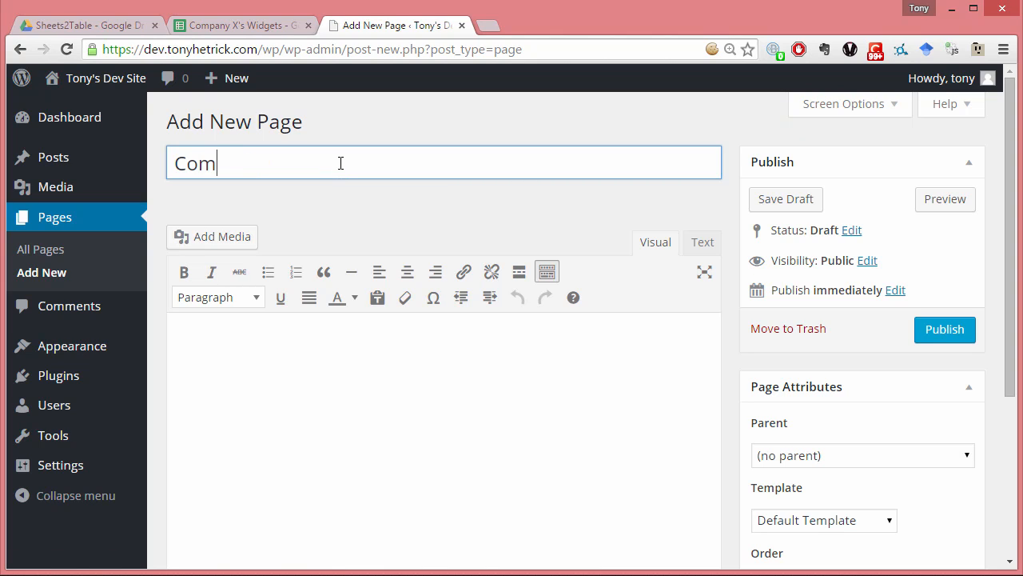
{"action": "type", "text": "pany X's"}
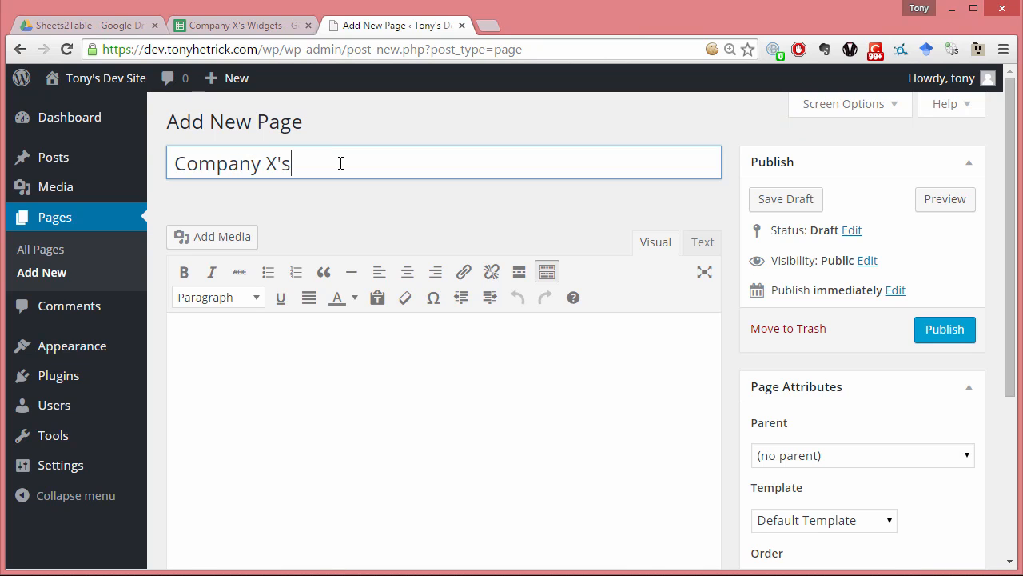
{"action": "type", "text": " Widgets"}
- Write "Here are our latest widgets:" in the page body and paste the copied Sheets2Table shortcode on the line below
{"action": "left_click", "coordinate": [363, 380]}
{"action": "type", "text": "Here o"}
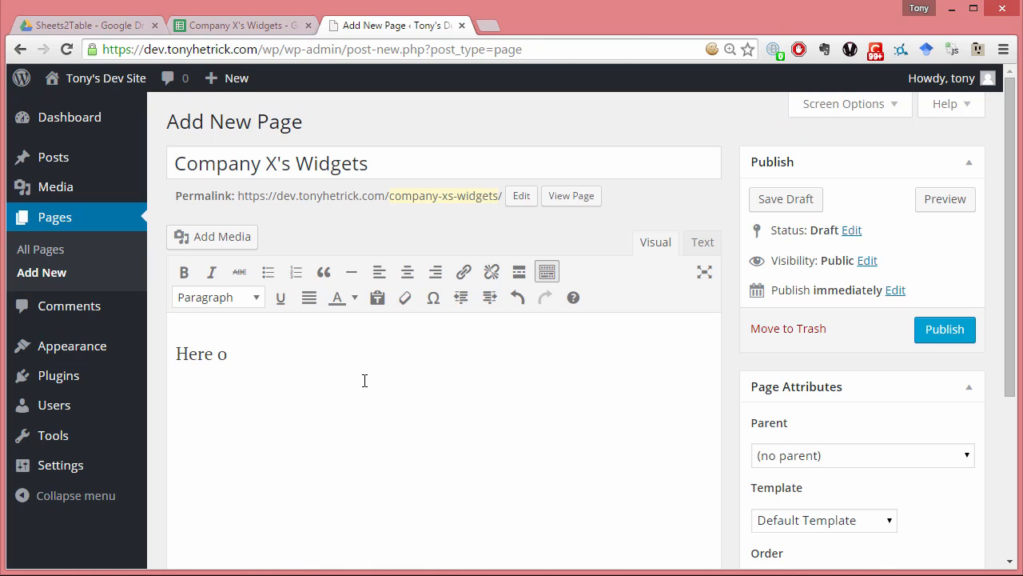
{"action": "key", "text": "BackSpace"}
{"action": "type", "text": "are our latest widgets"}
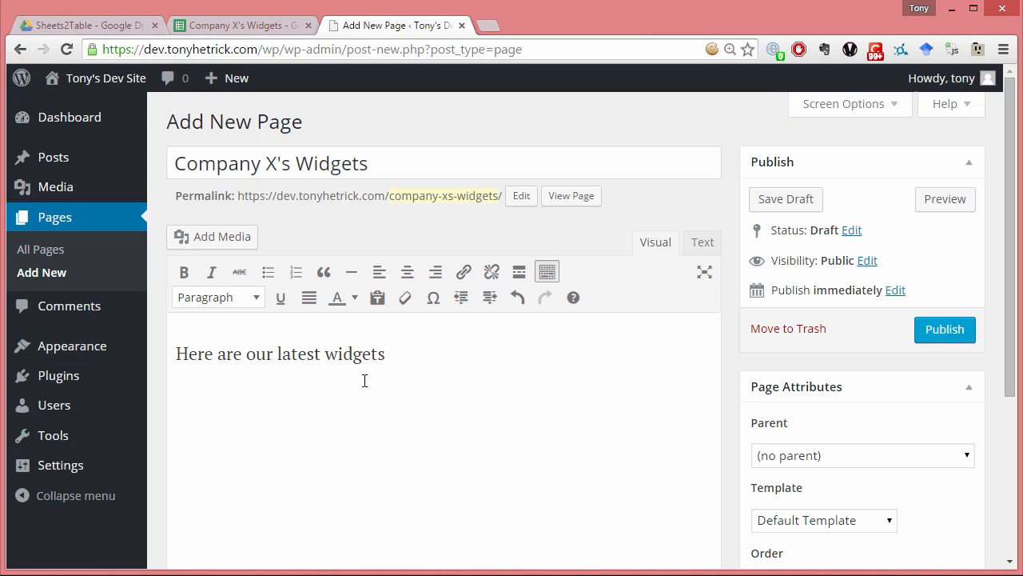
{"action": "type", "text": ":"}
{"action": "scroll", "coordinate": [366, 381], "scroll_direction": "down", "scroll_amount": 1}
{"action": "key", "text": "Return"}
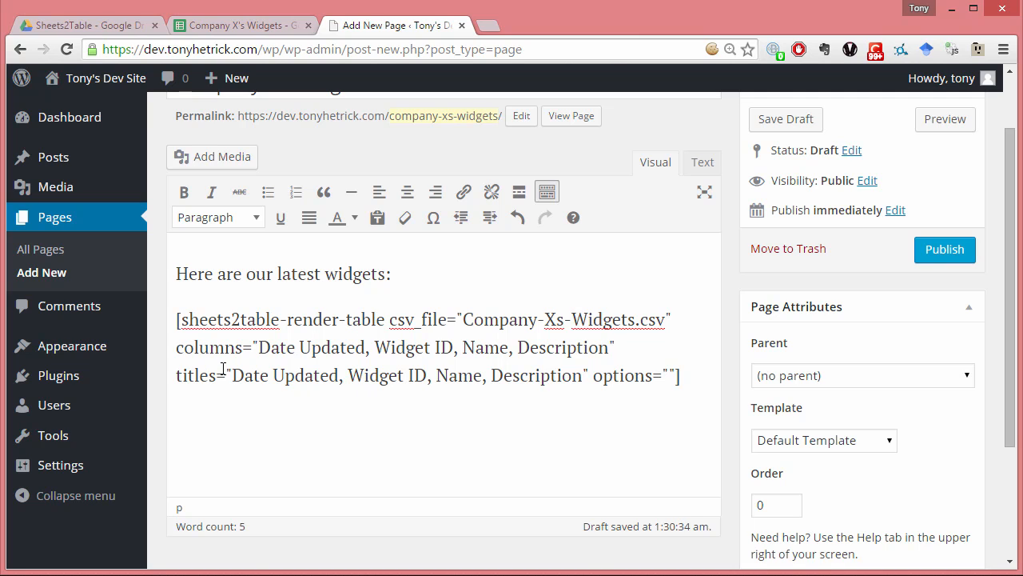
- Preview the draft page and look through the rendered widget table
{"action": "scroll", "coordinate": [223, 368], "scroll_direction": "up", "scroll_amount": 1}
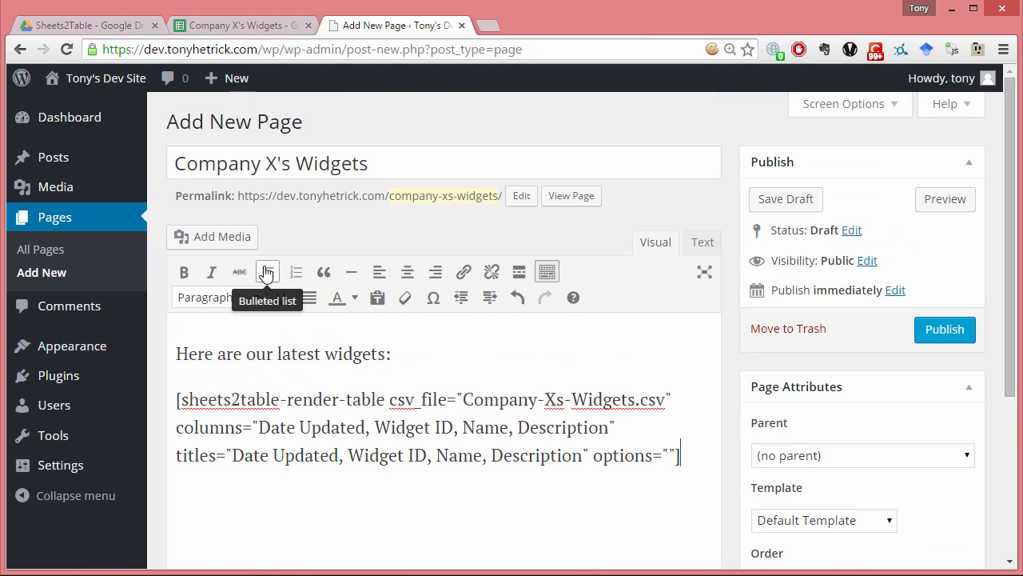
{"action": "left_click", "coordinate": [932, 203]}
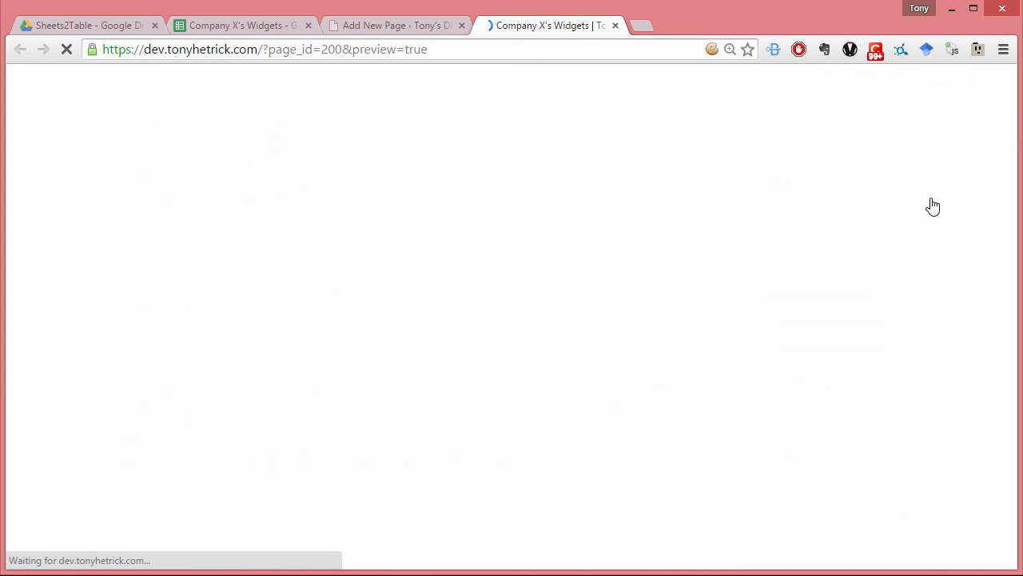
{"action": "scroll", "coordinate": [923, 228], "scroll_direction": "down", "scroll_amount": 4}
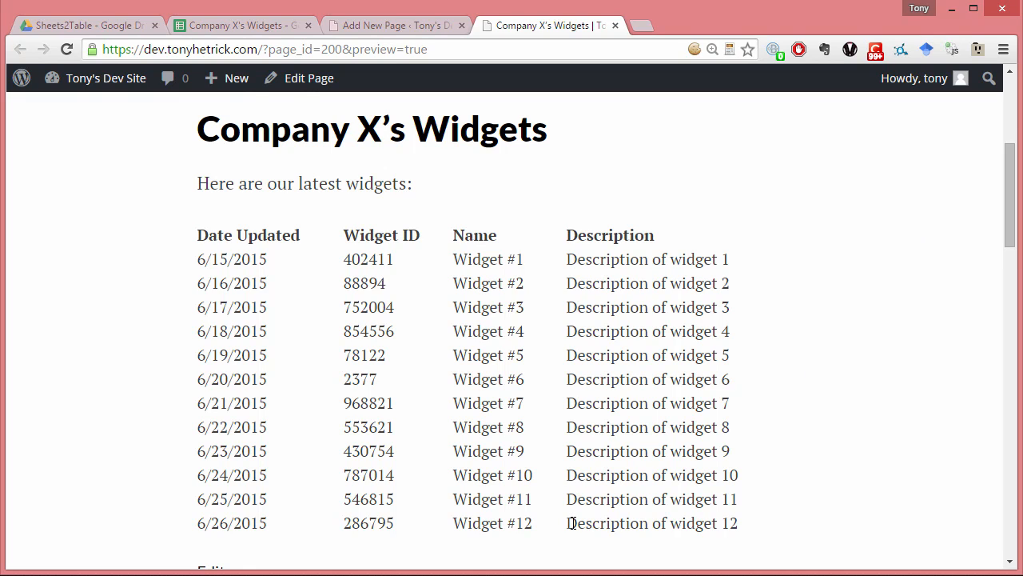
{"action": "scroll", "coordinate": [571, 521], "scroll_direction": "up", "scroll_amount": 3}
{"action": "scroll", "coordinate": [569, 520], "scroll_direction": "down", "scroll_amount": 1}
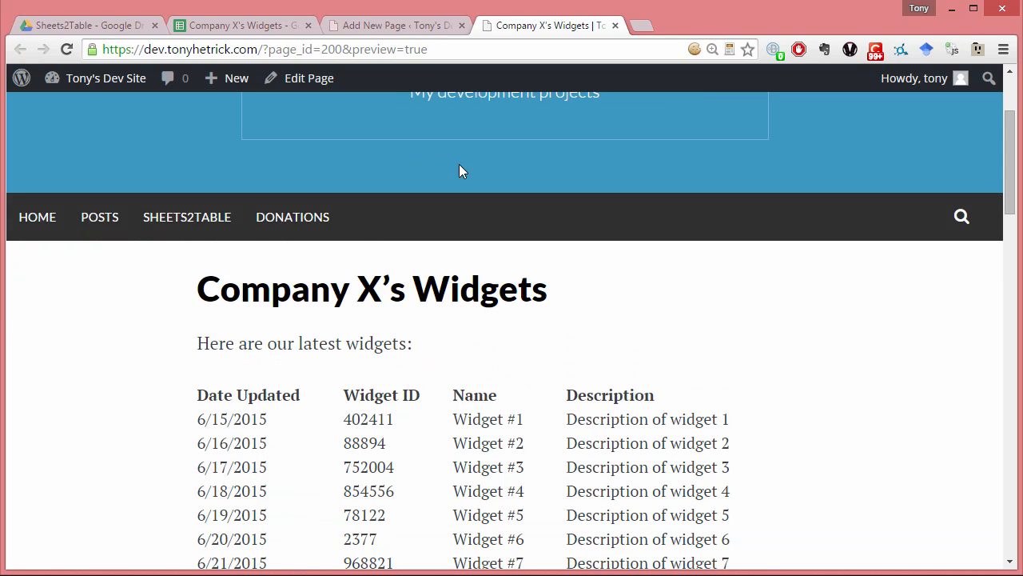
- Publish the Company X's Widgets page and open the Sheets2Table settings
{"action": "left_click", "coordinate": [405, 28]}
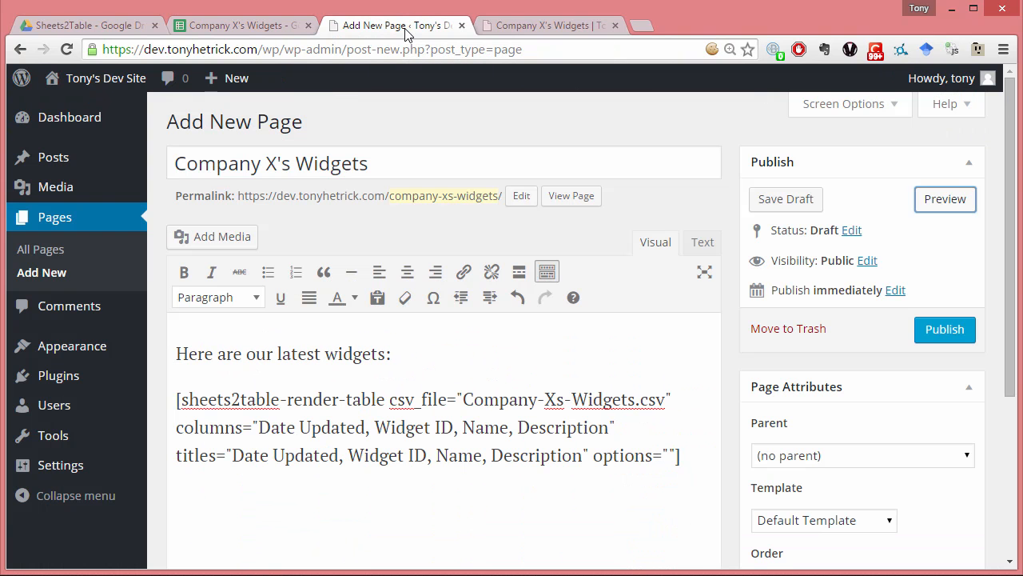
{"action": "left_click", "coordinate": [957, 331]}
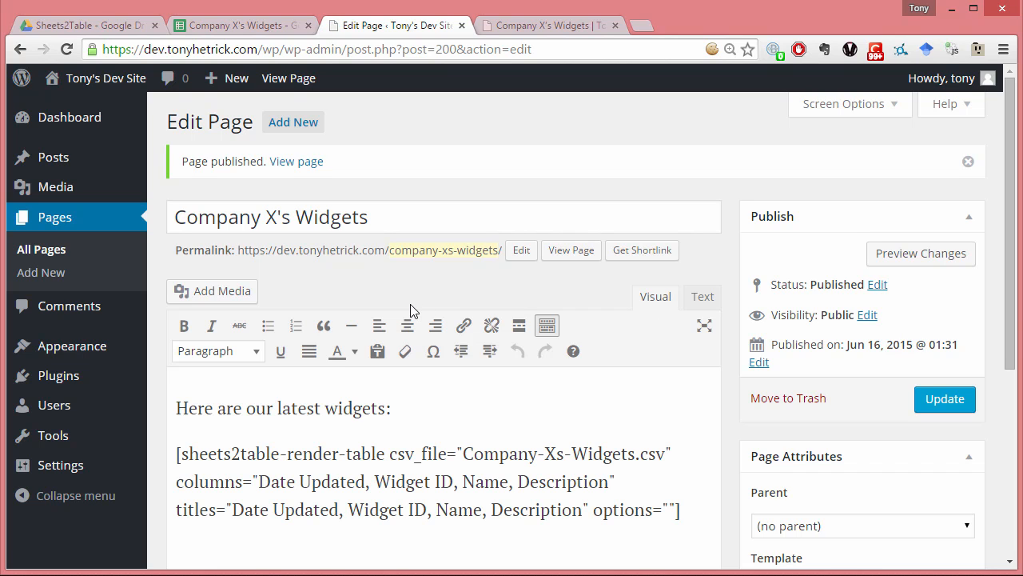
{"action": "mouse_move", "coordinate": [82, 468]}
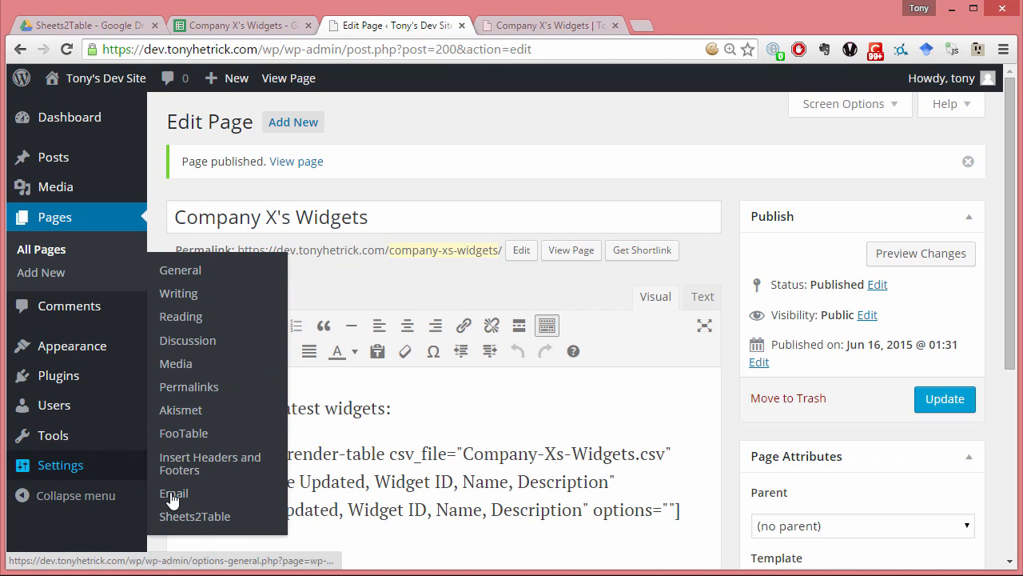
{"action": "left_click", "coordinate": [217, 517]}
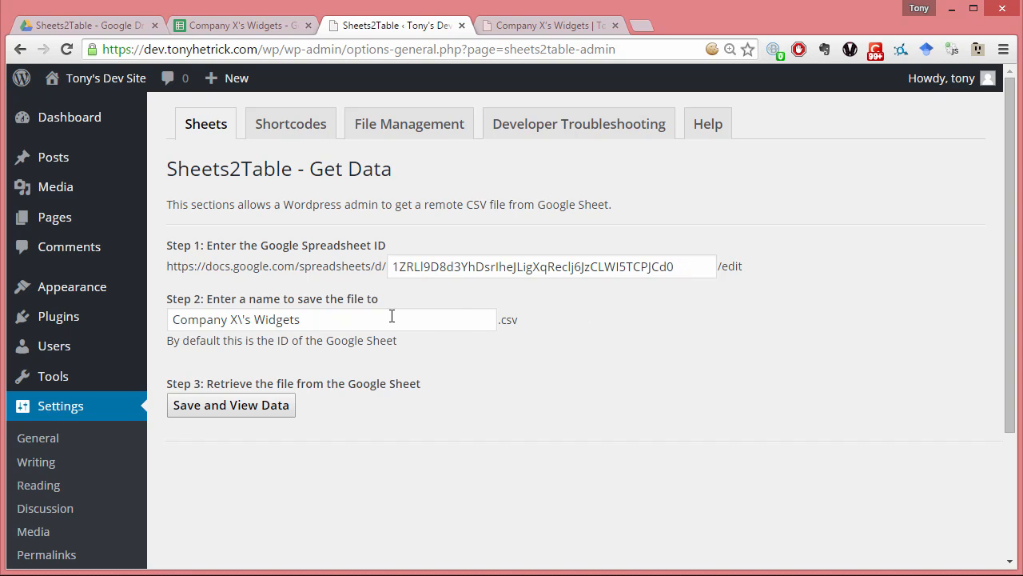
- Switch to the Company X's Widgets Google Sheet and fill the date 6/15/2015 from A2 down through A13
{"action": "left_click", "coordinate": [263, 31]}
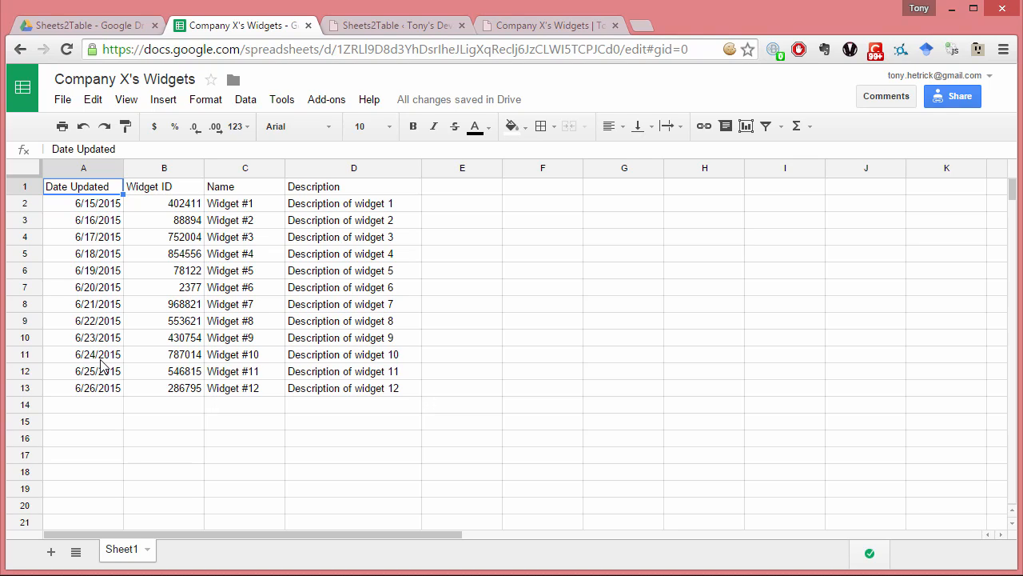
{"action": "left_click", "coordinate": [112, 210]}
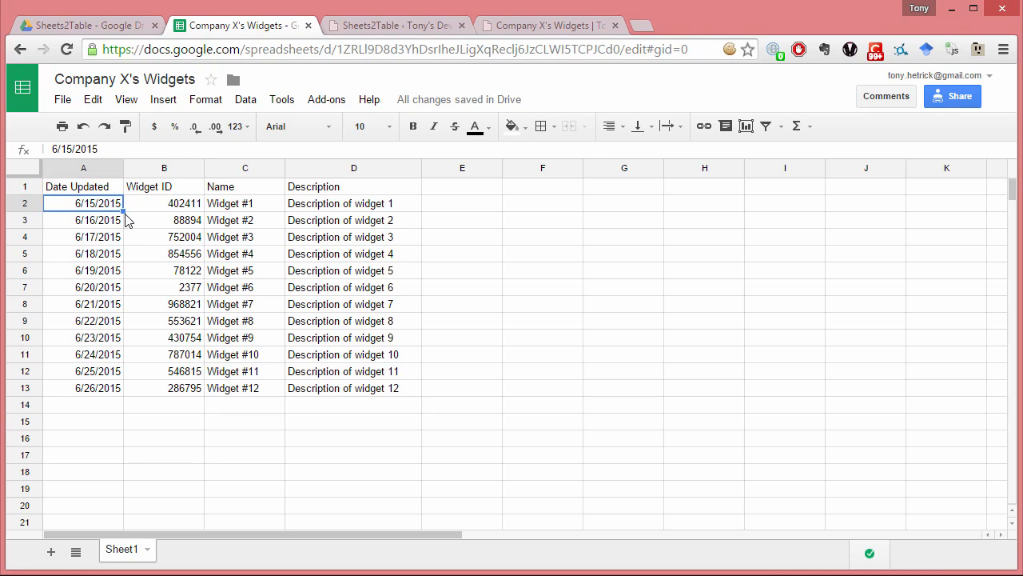
{"action": "left_click_drag", "start_coordinate": [124, 211], "coordinate": [118, 397]}
{"action": "left_click", "coordinate": [109, 407]}
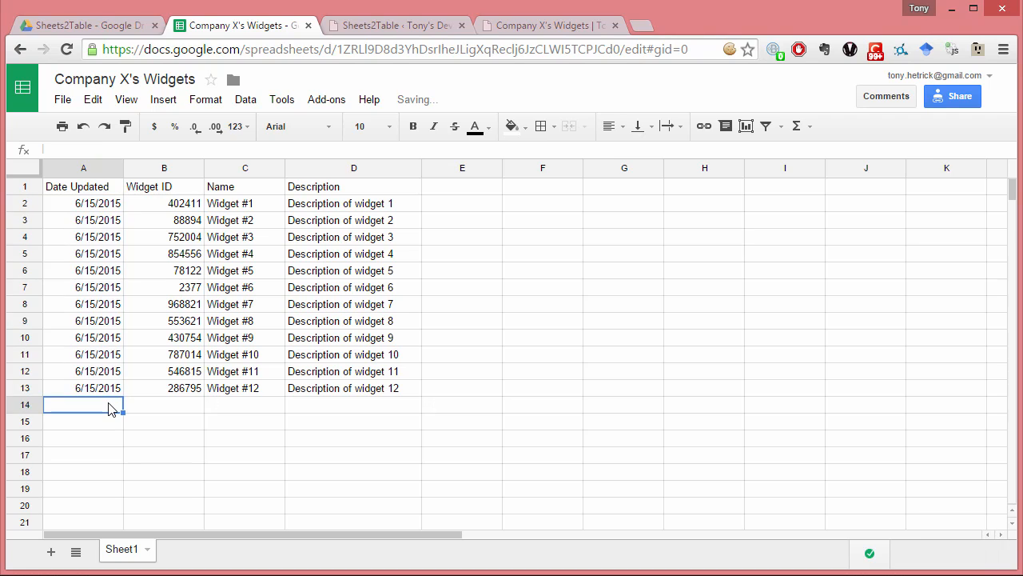
- Start a new row 14 by filling the date 6/15/2015 down from A13 and entering Widget ID 8877456
{"action": "left_click", "coordinate": [116, 388]}
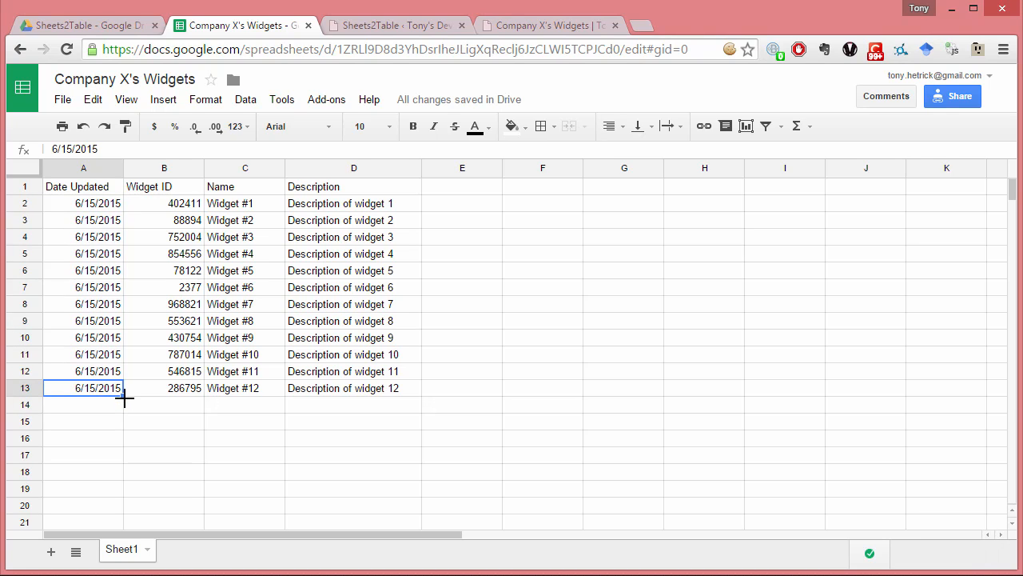
{"action": "left_click", "coordinate": [126, 404]}
{"action": "left_click", "coordinate": [98, 390]}
{"action": "left_click_drag", "start_coordinate": [124, 396], "coordinate": [123, 410]}
{"action": "left_click", "coordinate": [160, 408]}
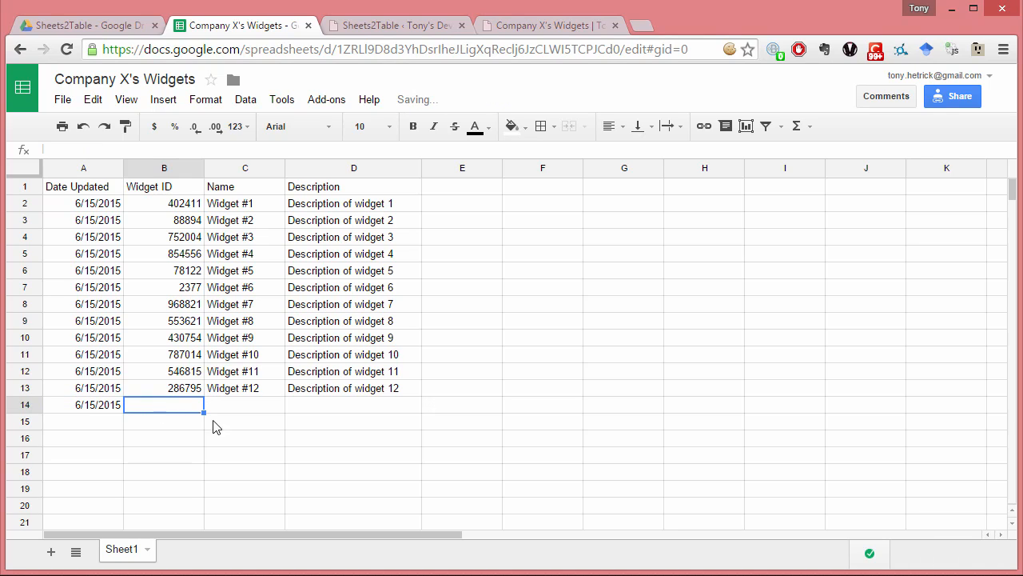
{"action": "type", "text": "8"}
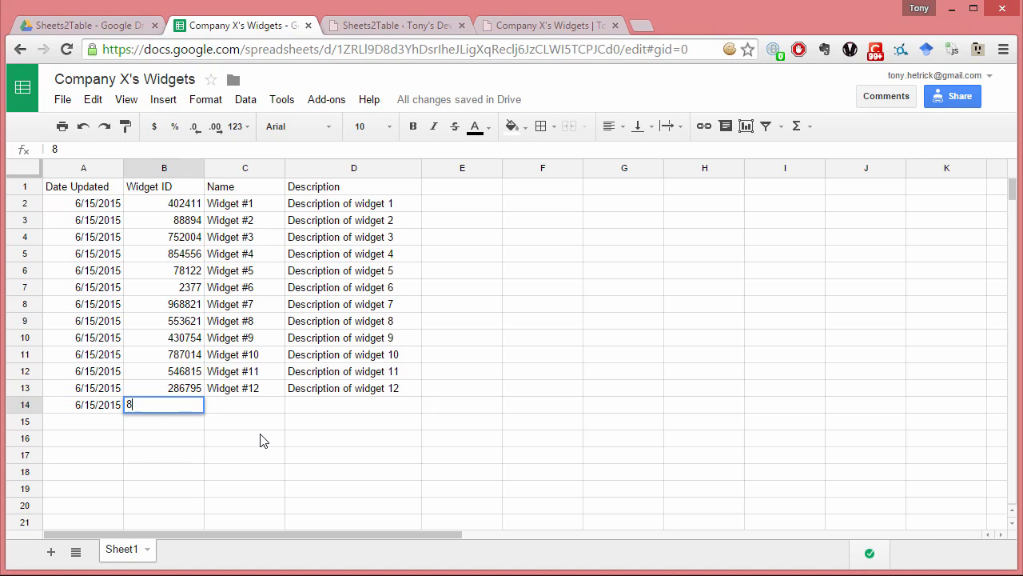
{"action": "type", "text": "877456"}
{"action": "key", "text": "Tab"}
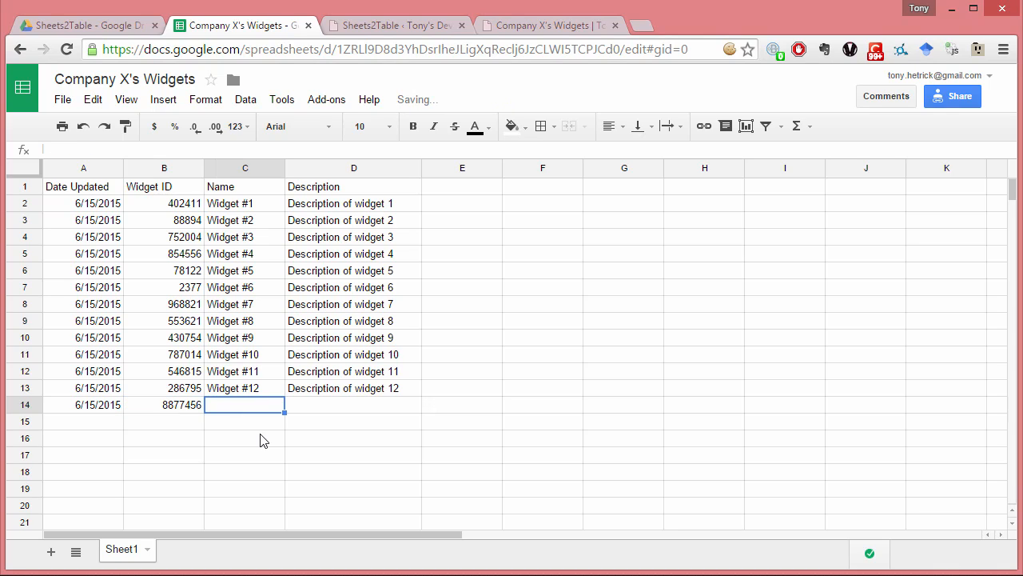
- Complete row 14 with "Widget #13" and "Description of widget 13" by filling the name and description down from row 13
{"action": "left_click", "coordinate": [261, 391]}
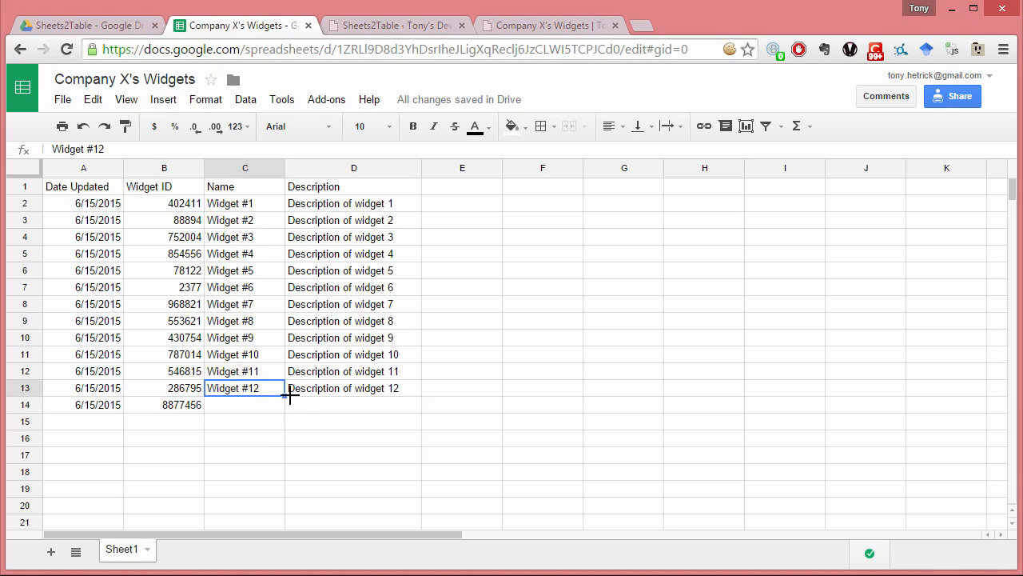
{"action": "left_click_drag", "start_coordinate": [284, 396], "coordinate": [283, 407]}
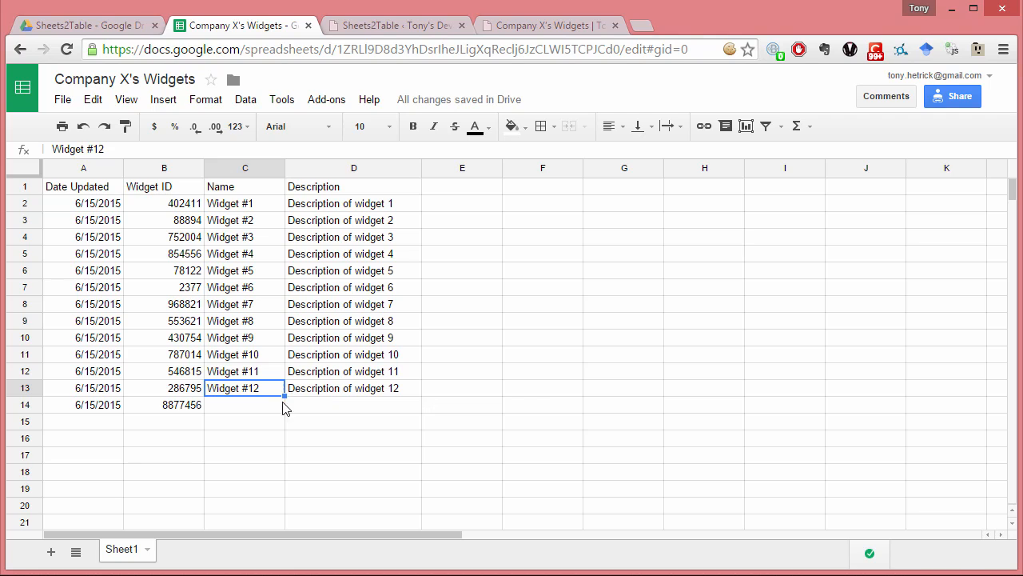
{"action": "left_click", "coordinate": [346, 392]}
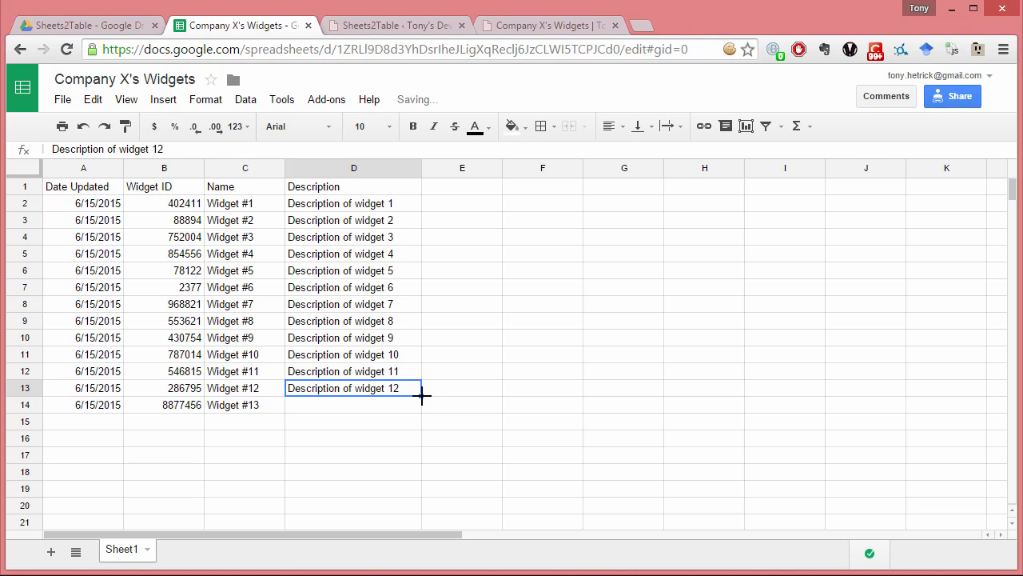
{"action": "left_click_drag", "start_coordinate": [422, 396], "coordinate": [415, 407]}
{"action": "left_click", "coordinate": [405, 390]}
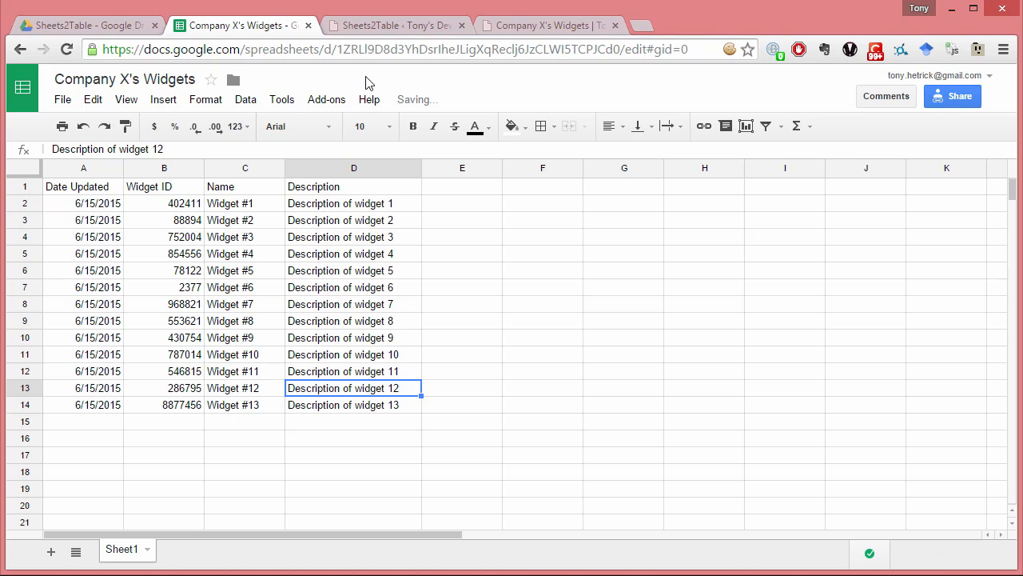
- Return to Sheets2Table, retrieve the Google Sheet data again, and check the data preview
{"action": "left_click", "coordinate": [383, 26]}
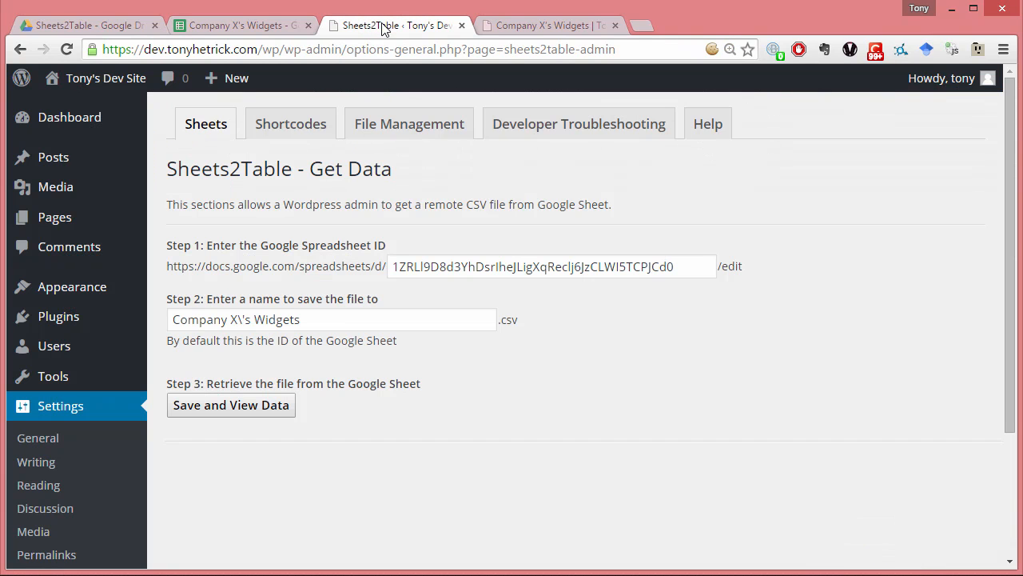
{"action": "left_click", "coordinate": [252, 408]}
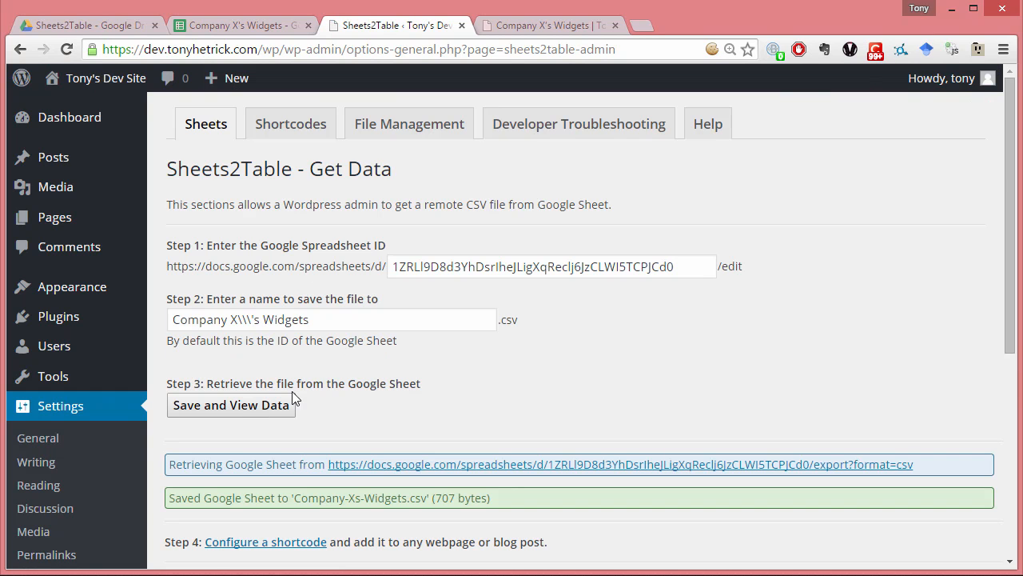
{"action": "scroll", "coordinate": [304, 391], "scroll_direction": "down", "scroll_amount": 5}
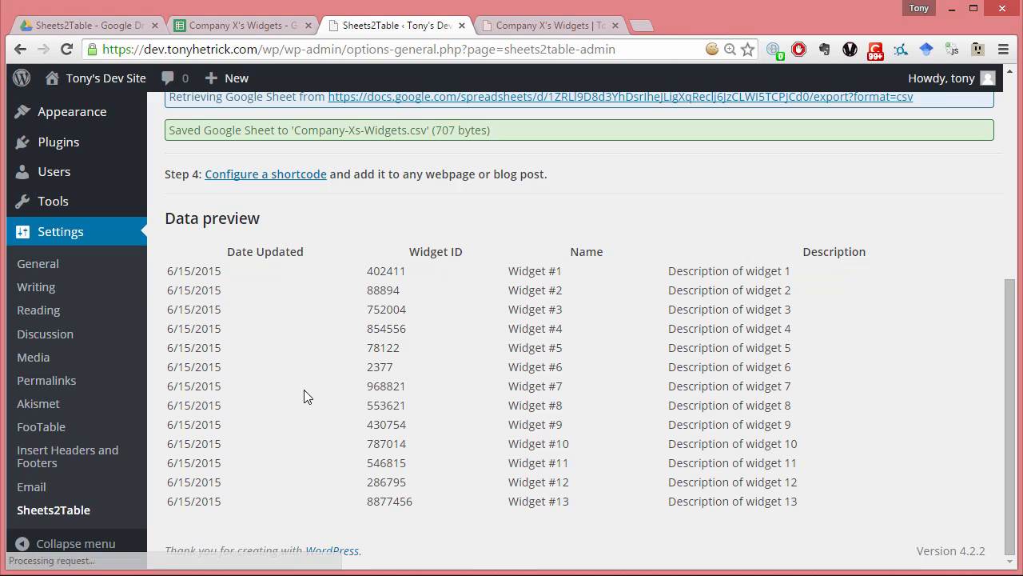
- Reload the Company X's Widgets page and check the Widget #13 row in its table
{"action": "left_click", "coordinate": [569, 26]}
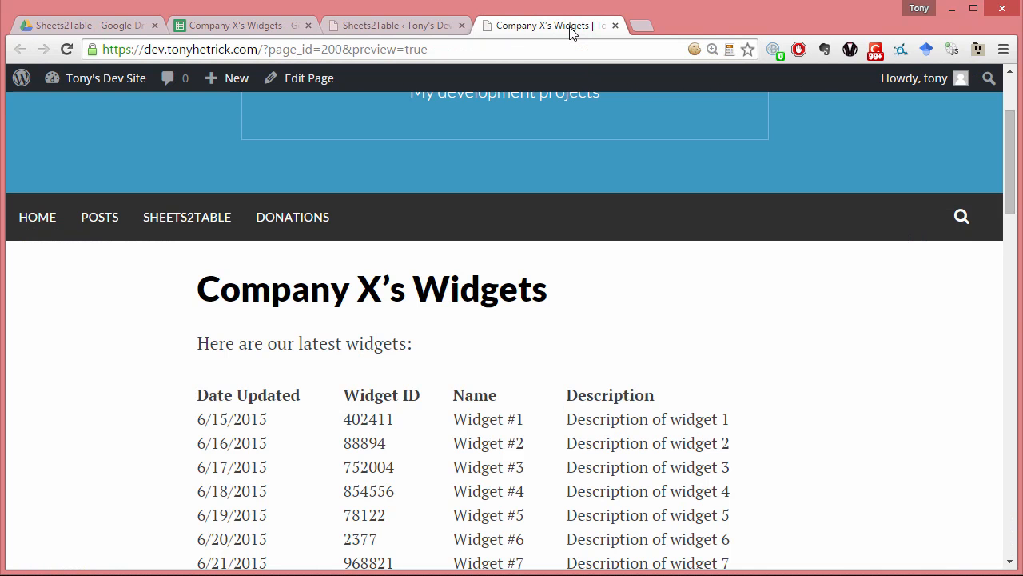
{"action": "left_click", "coordinate": [558, 49]}
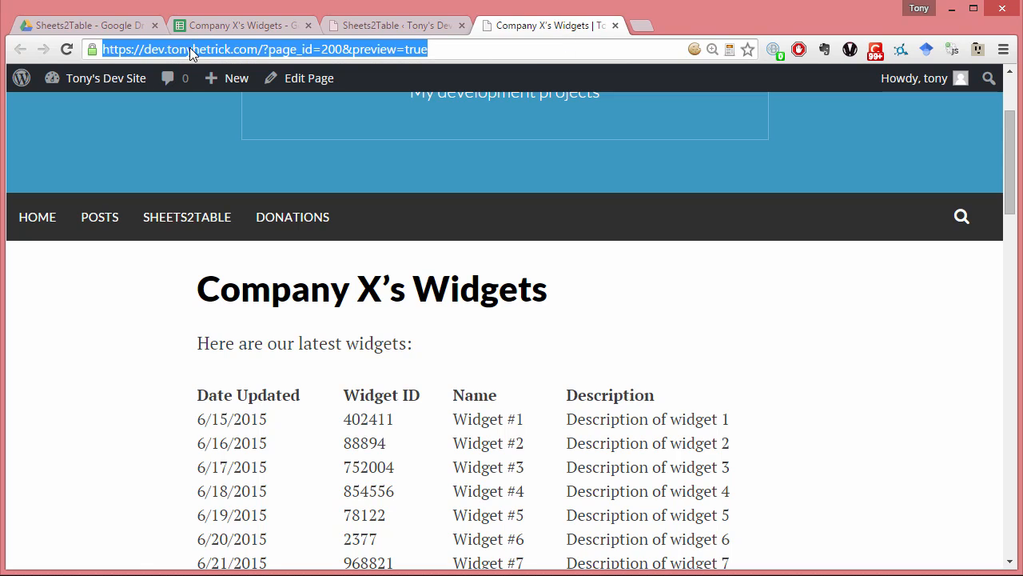
{"action": "left_click", "coordinate": [66, 50]}
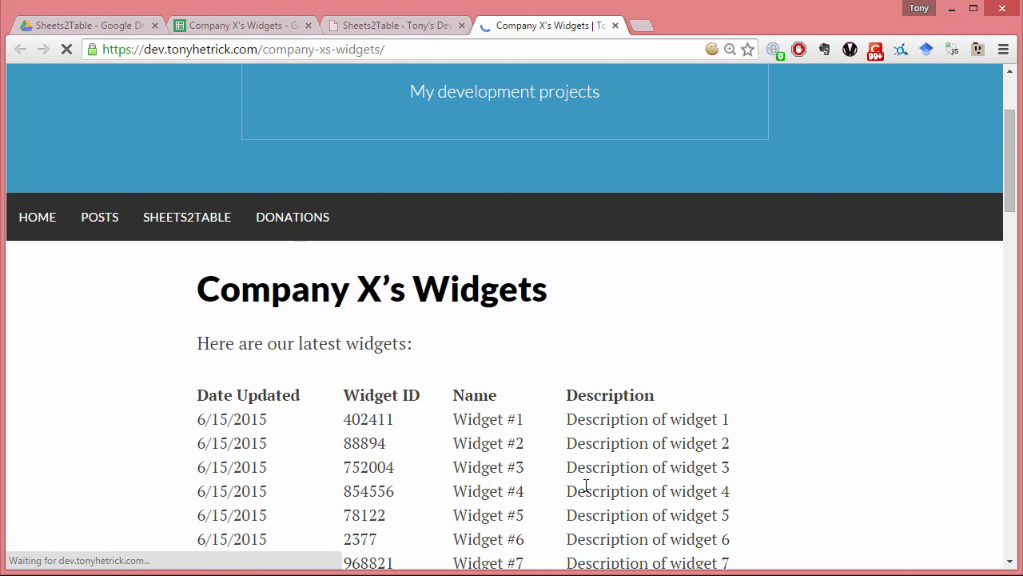
{"action": "scroll", "coordinate": [584, 484], "scroll_direction": "down", "scroll_amount": 3}
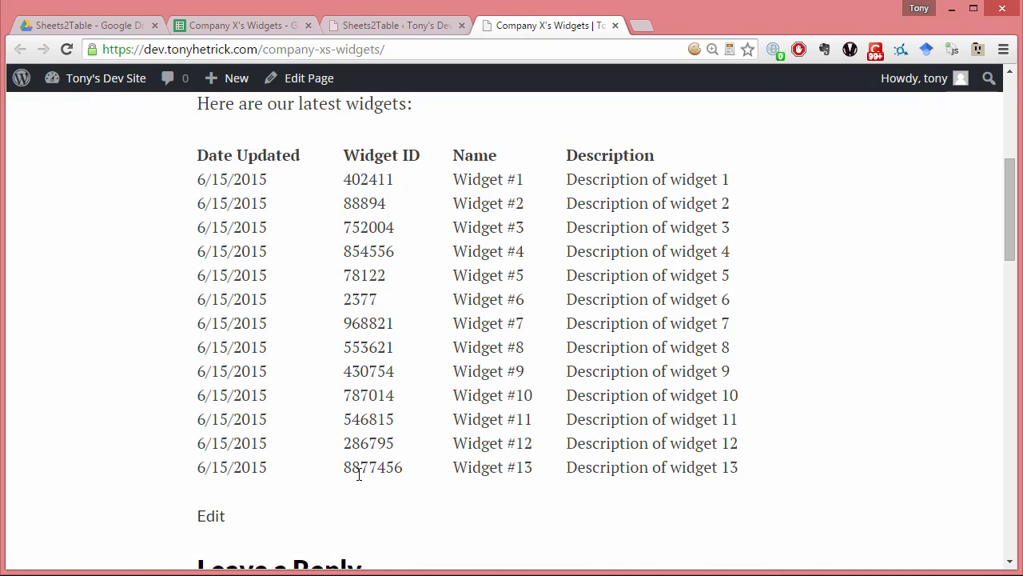
{"action": "left_click_drag", "start_coordinate": [346, 472], "coordinate": [402, 471]}
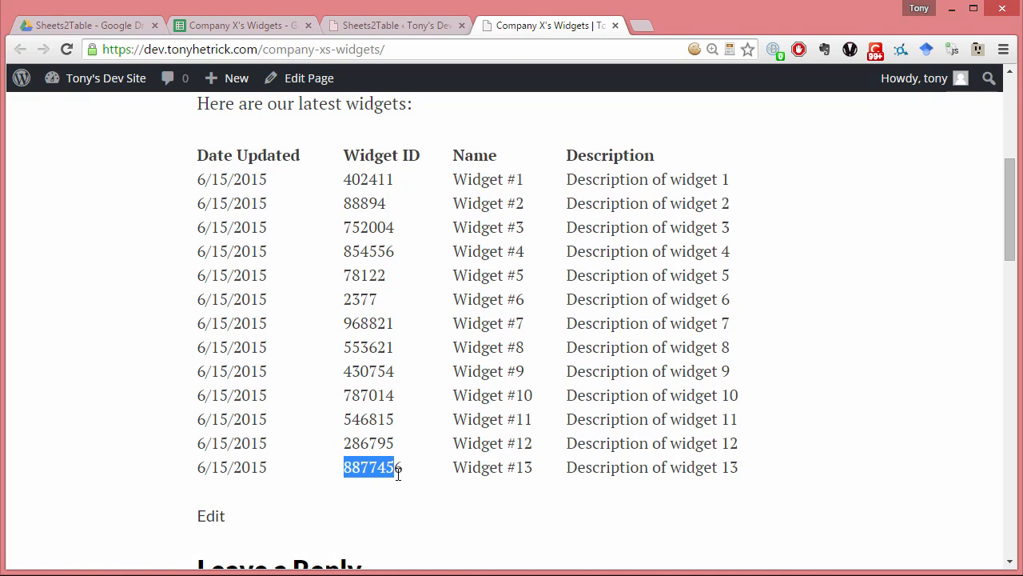
{"action": "left_click", "coordinate": [398, 472]}
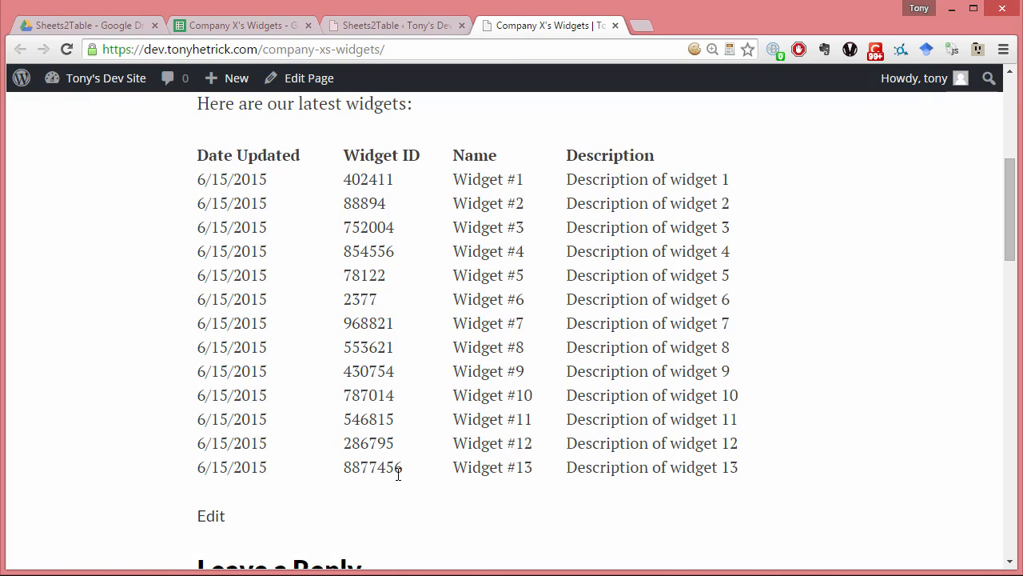
- Change the CSV file name in Sheets2Table to "Company X Widgets1"
{"action": "left_click", "coordinate": [384, 26]}
{"action": "scroll", "coordinate": [399, 335], "scroll_direction": "up", "scroll_amount": 5}
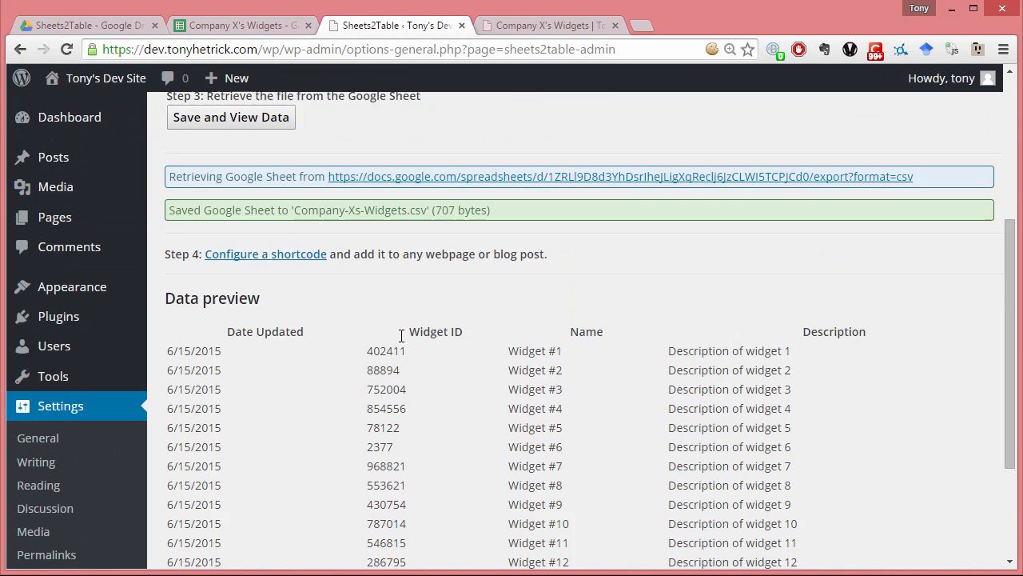
{"action": "left_click", "coordinate": [357, 271]}
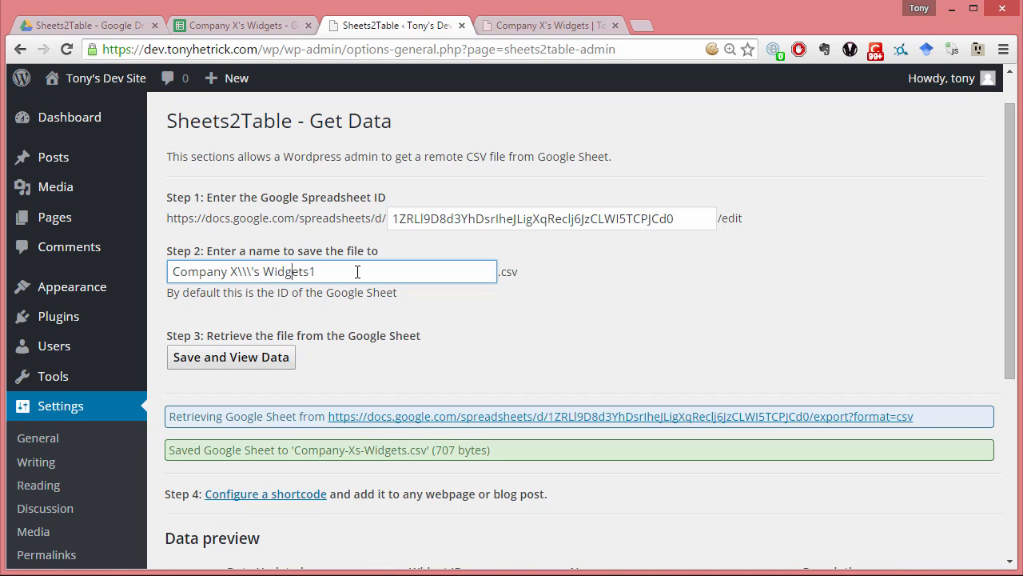
{"action": "key", "text": "shift+Left"}
{"action": "key", "text": "shift+Left"}
{"action": "key", "text": "shift+Left"}
{"action": "key", "text": "BackSpace"}
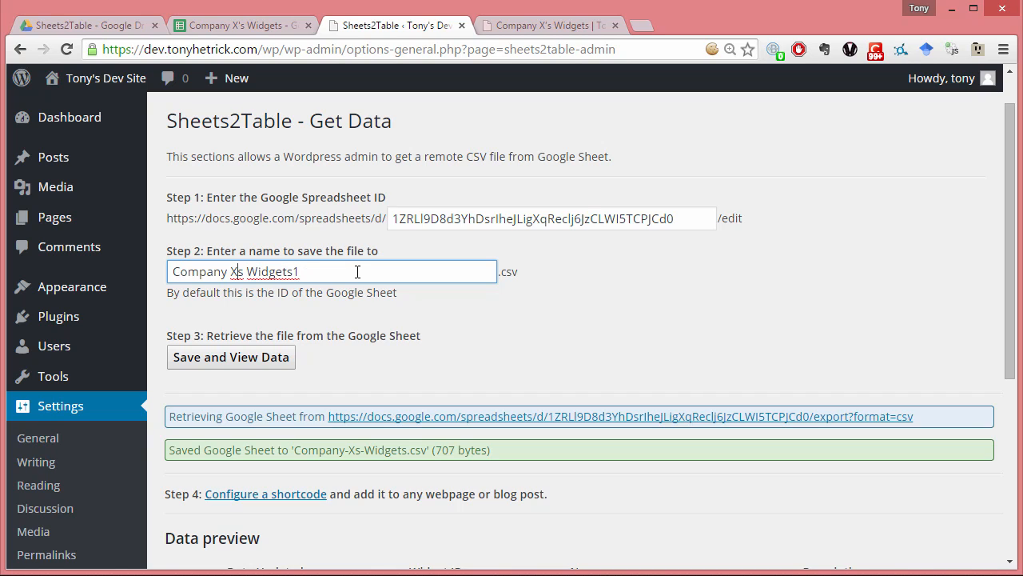
{"action": "key", "text": "Delete"}
- Save the retrieved sheet data as Company X Widgets1 and again under the CSV name "Company X Widgets2"
{"action": "left_click", "coordinate": [268, 360]}
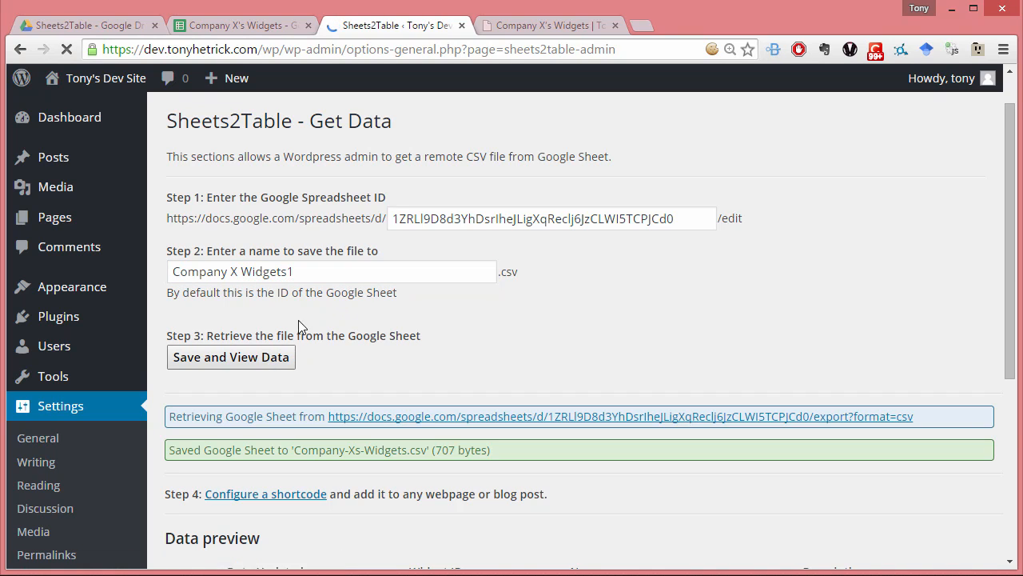
{"action": "left_click", "coordinate": [333, 317]}
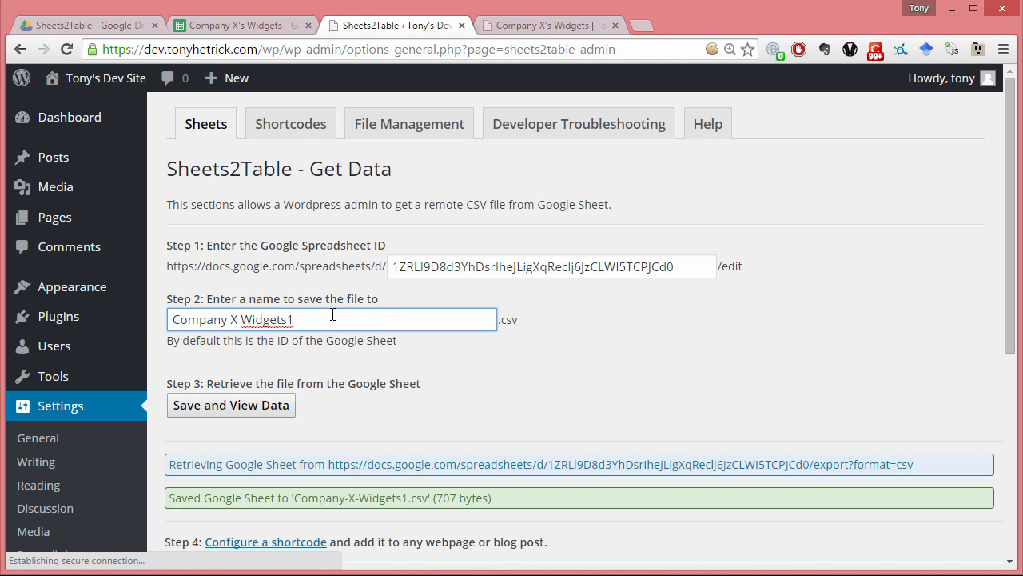
{"action": "key", "text": "BackSpace"}
{"action": "type", "text": "2"}
{"action": "left_click", "coordinate": [268, 404]}
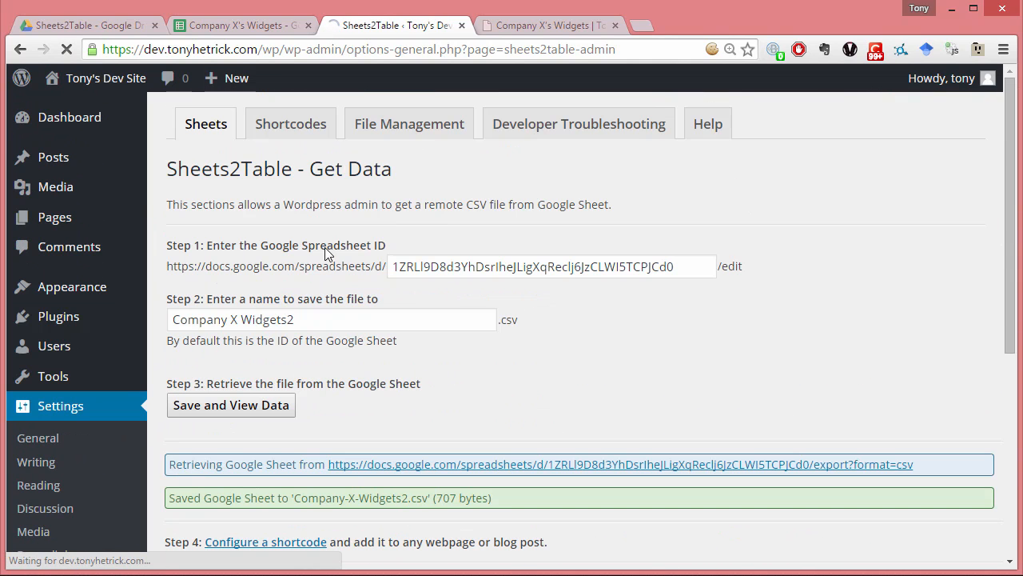
- Review the shortcodes offered for Company-X-Widgets1.csv and Company-X-Widgets2.csv
{"action": "left_click", "coordinate": [286, 136]}
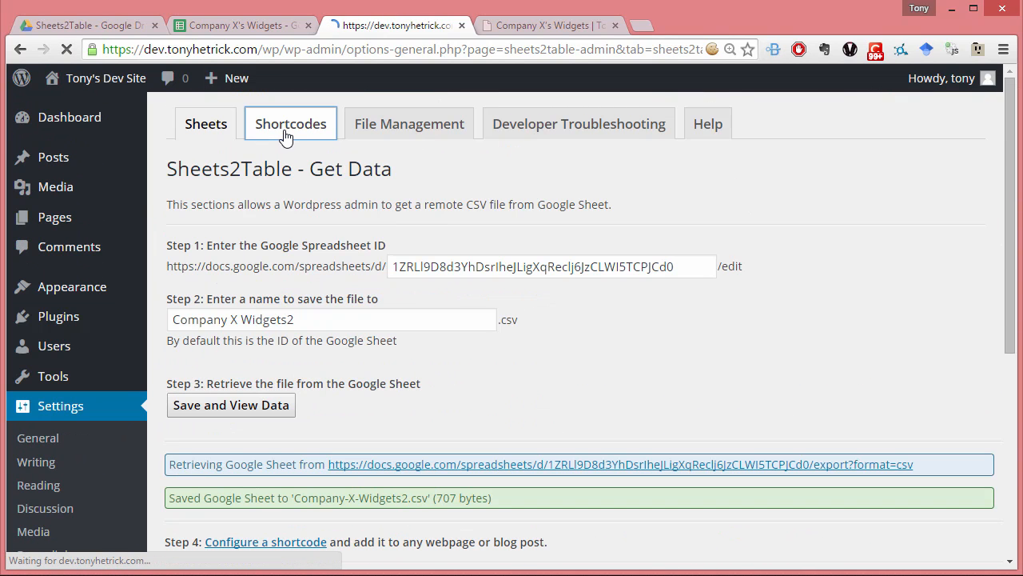
{"action": "scroll", "coordinate": [395, 292], "scroll_direction": "down", "scroll_amount": 3}
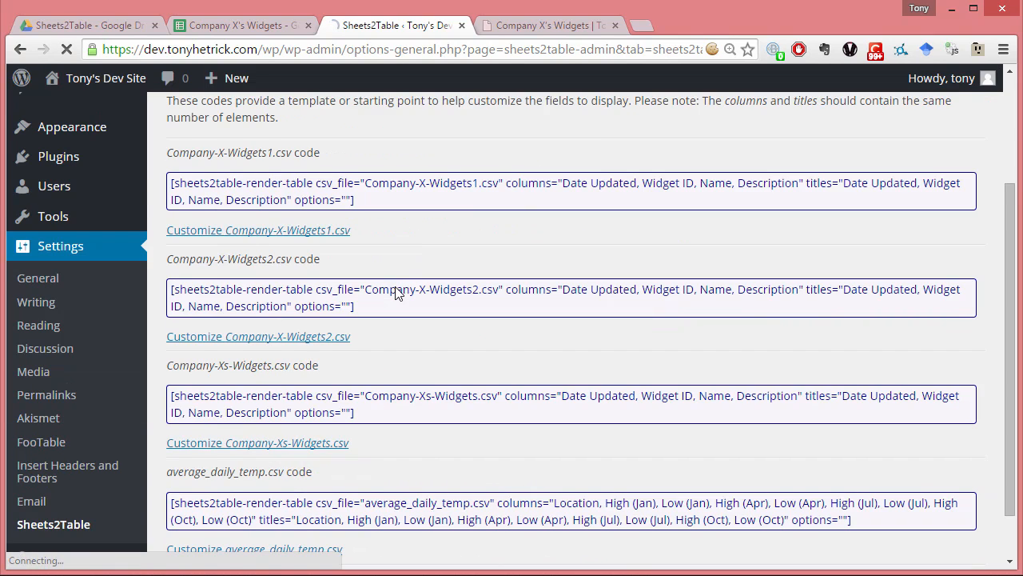
{"action": "scroll", "coordinate": [390, 361], "scroll_direction": "up", "scroll_amount": 3}
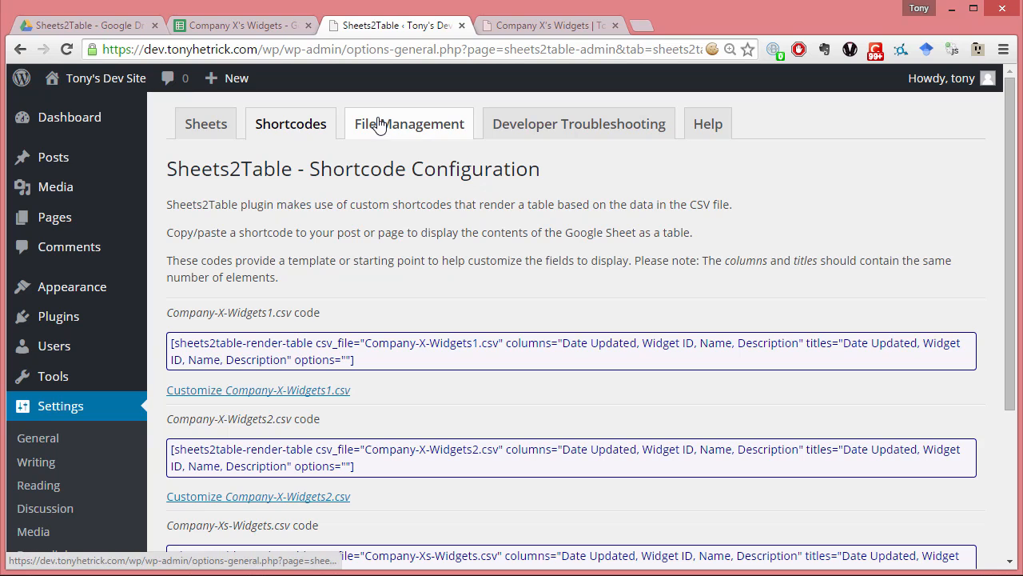
- Delete Company-X-Widgets1.csv and Company-X-Widgets2.csv in Sheets2Table's file management and check the shortcode list
{"action": "left_click", "coordinate": [378, 128]}
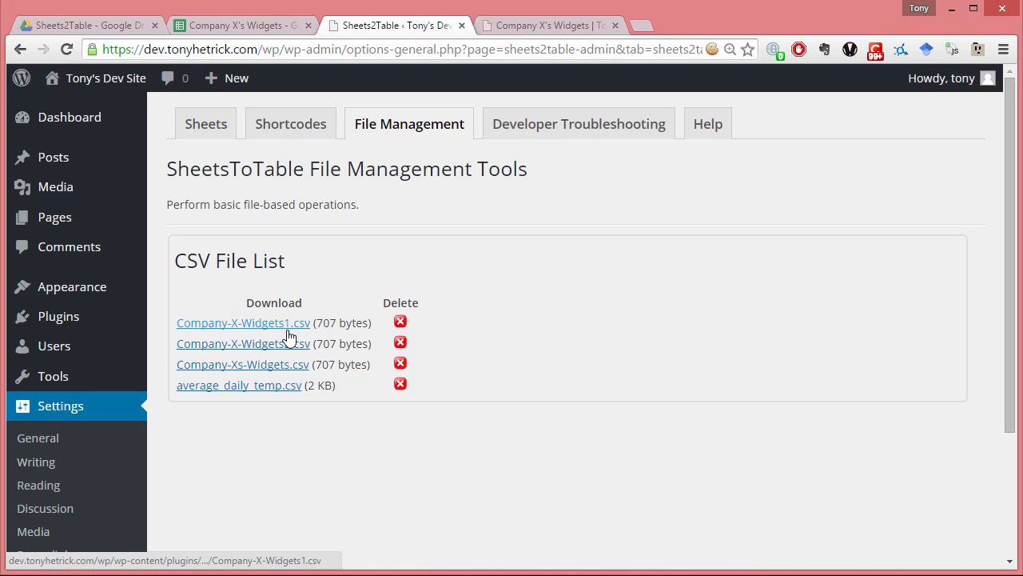
{"action": "left_click", "coordinate": [401, 322]}
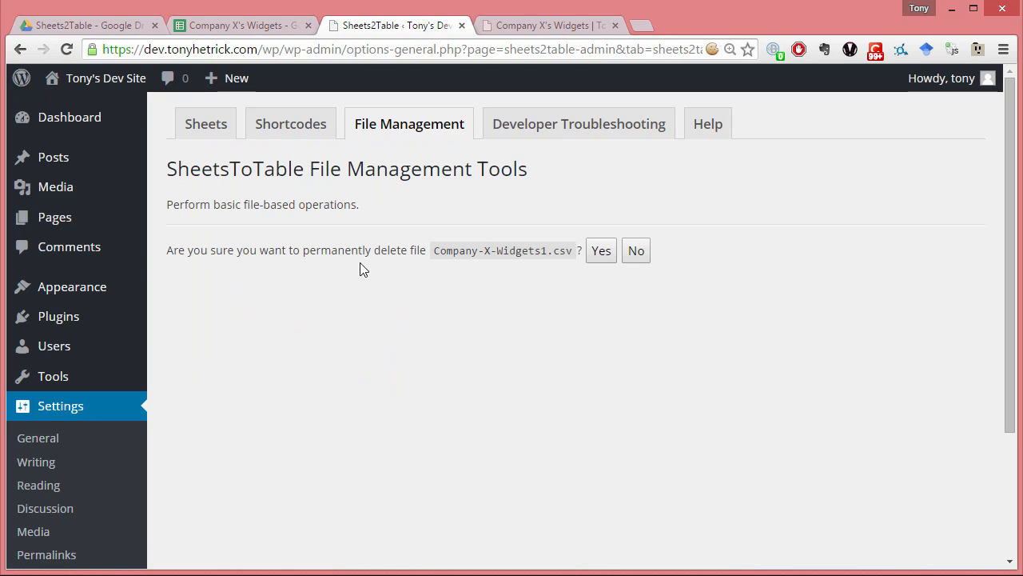
{"action": "left_click", "coordinate": [638, 259]}
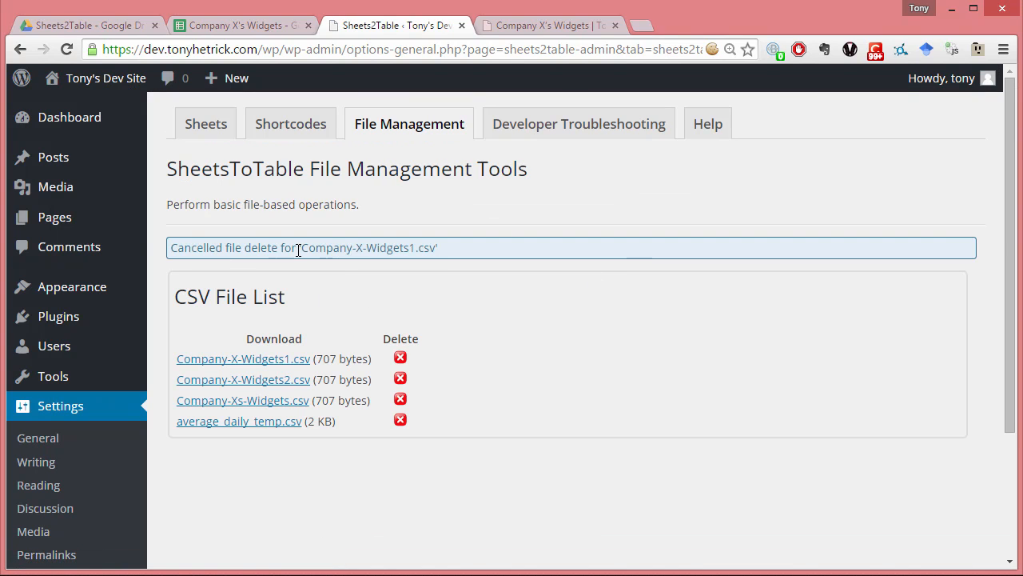
{"action": "left_click", "coordinate": [400, 362]}
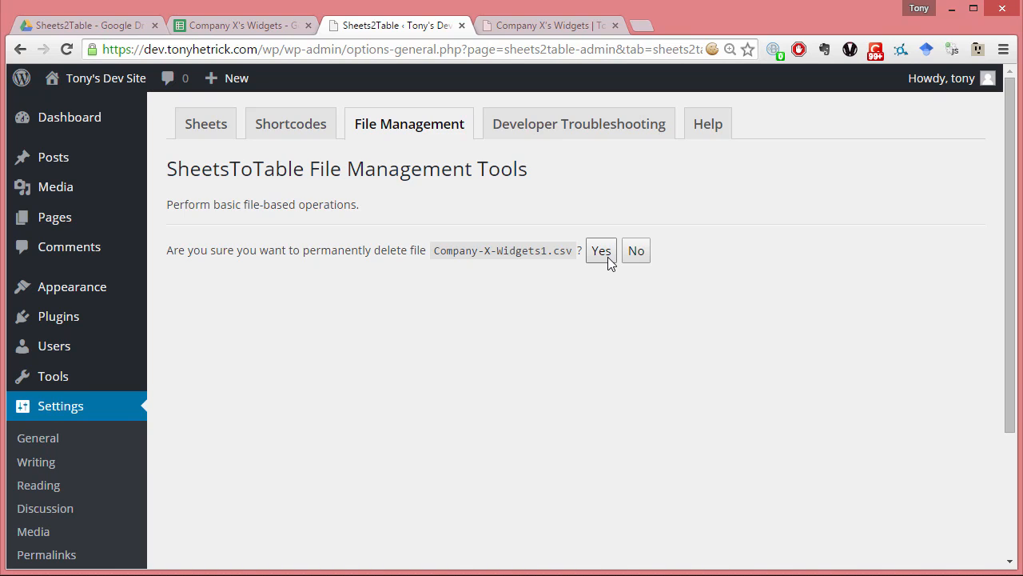
{"action": "left_click", "coordinate": [608, 263]}
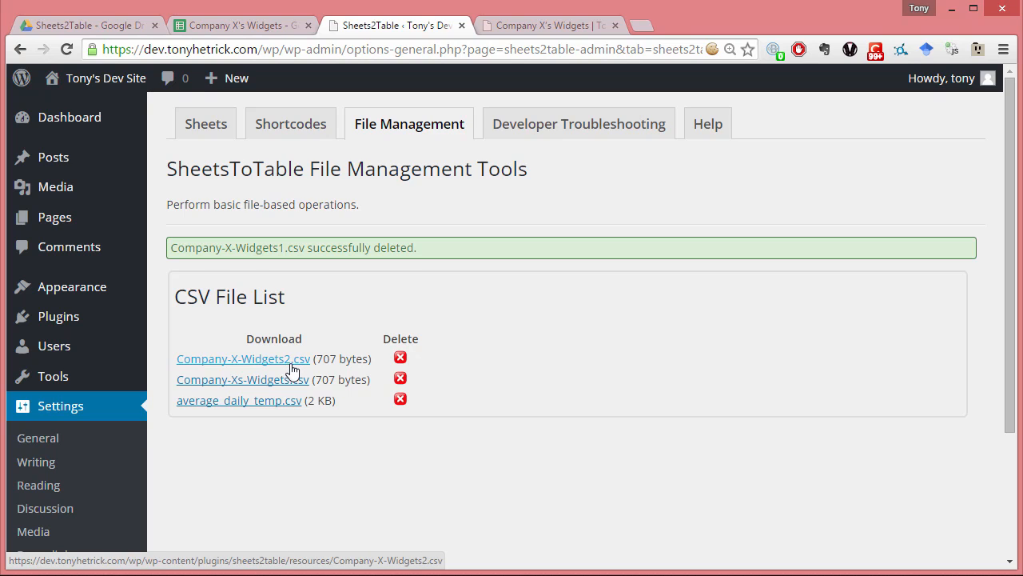
{"action": "left_click", "coordinate": [401, 358]}
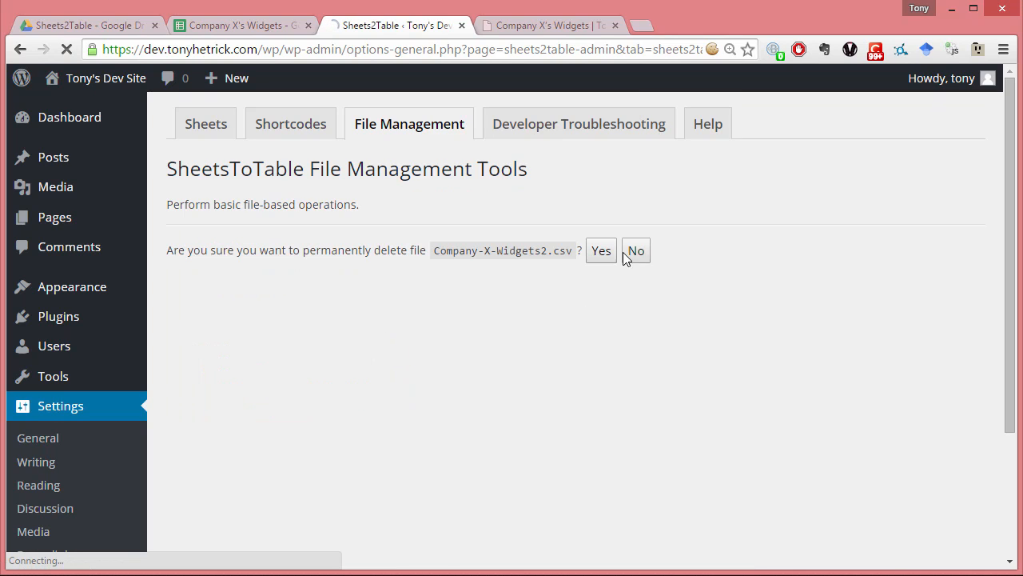
{"action": "left_click", "coordinate": [608, 252]}
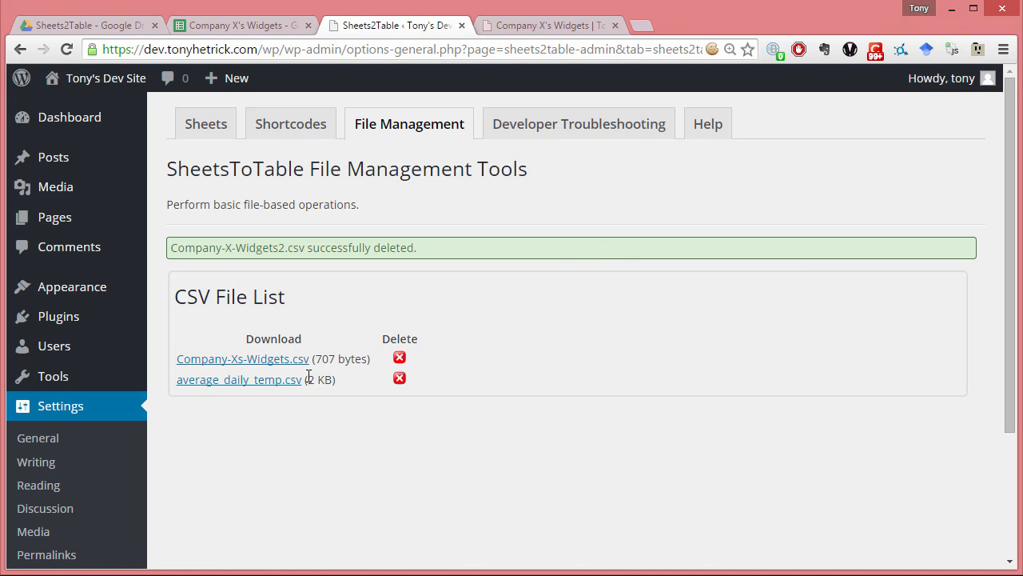
{"action": "left_click", "coordinate": [303, 124]}
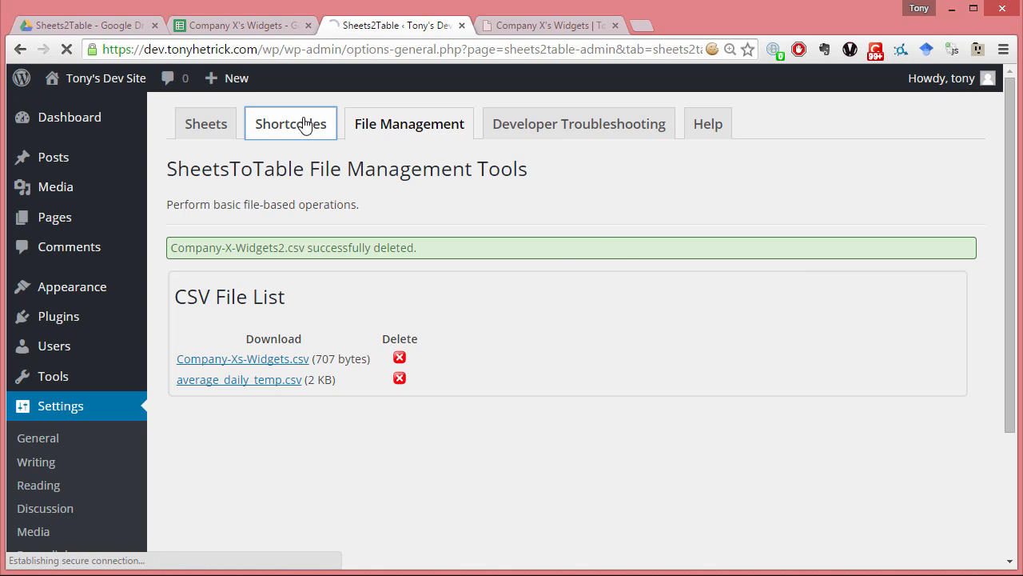
{"action": "scroll", "coordinate": [339, 265], "scroll_direction": "down", "scroll_amount": 1}
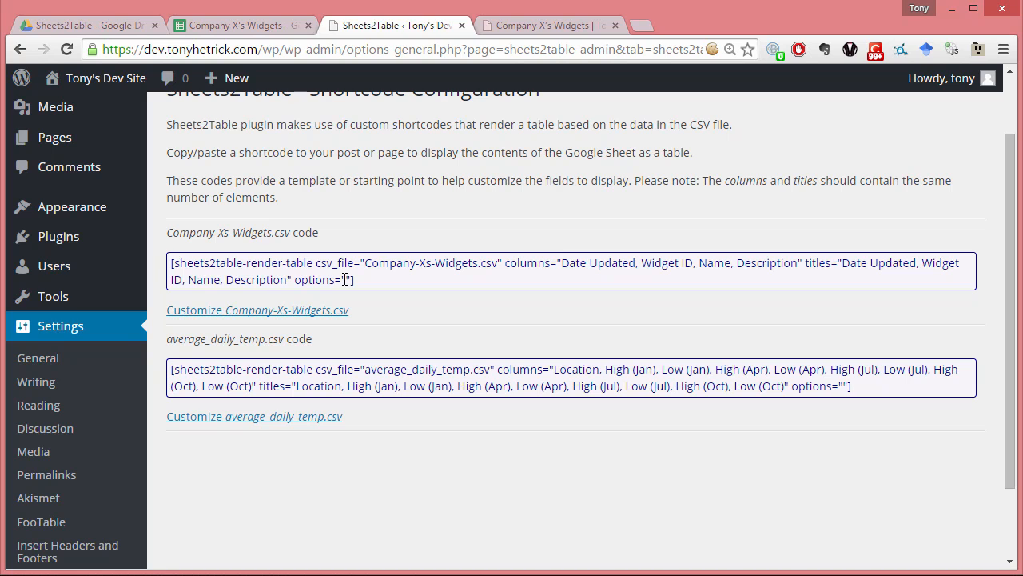
- Switch to the Company X's Widgets Google Sheet and add the column heading "Notes" in E1
{"action": "left_click", "coordinate": [224, 25]}
{"action": "left_click", "coordinate": [493, 189]}
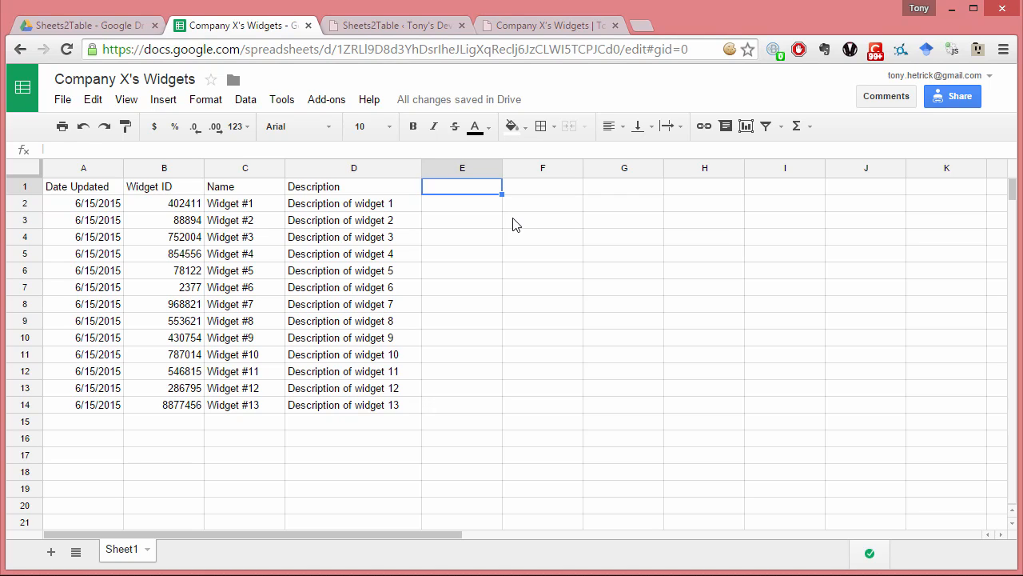
{"action": "type", "text": "Notes"}
{"action": "key", "text": "Return"}
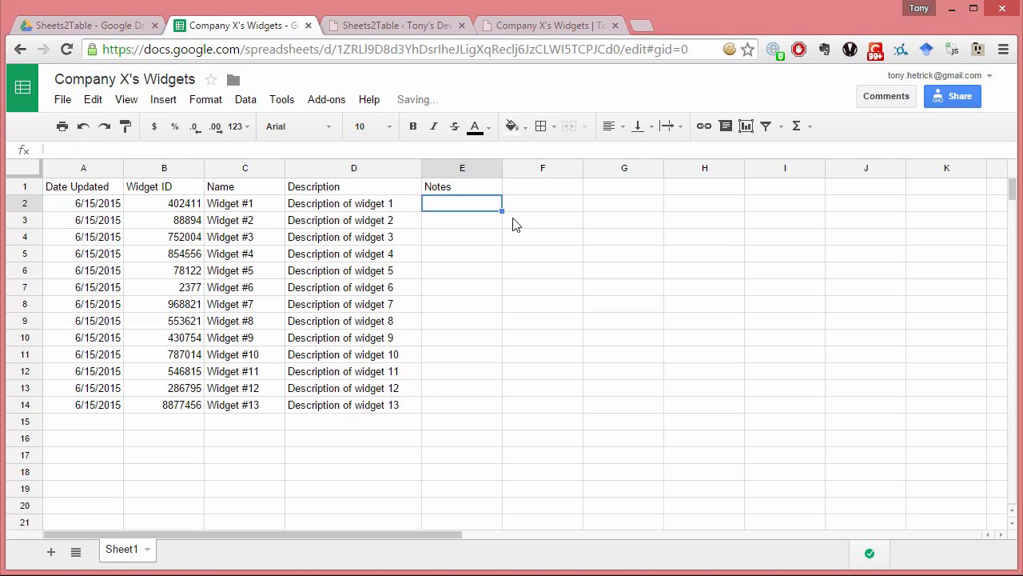
- Enter the notes "Bad build, don't ship" for Widget #1 in E2 and "This one is good" for Widget #2 in E3
{"action": "type", "text": "Bad build, don't ship"}
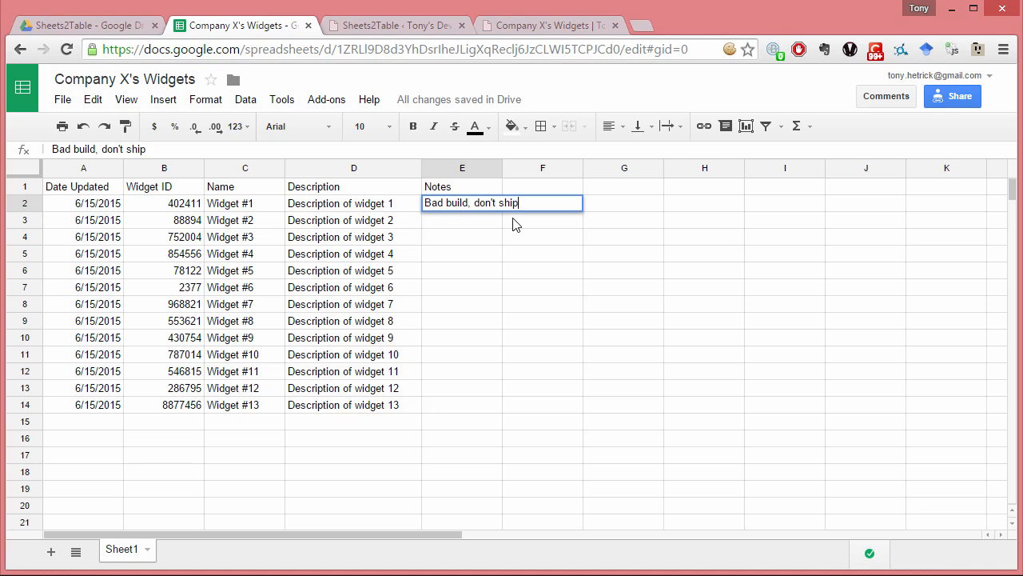
{"action": "key", "text": "Return"}
{"action": "type", "text": "Th"}
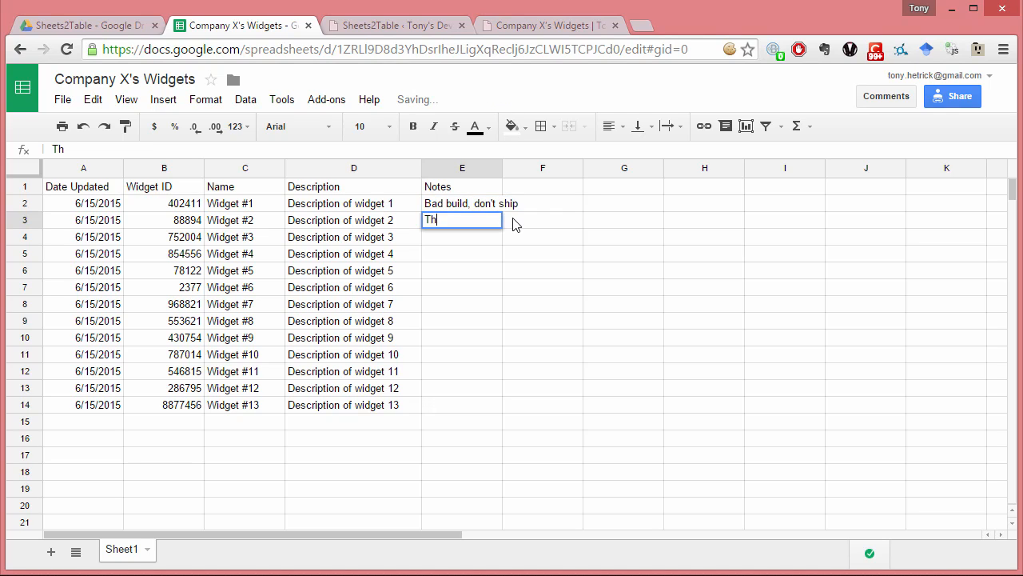
{"action": "type", "text": "is one is good"}
{"action": "key", "text": "Return"}
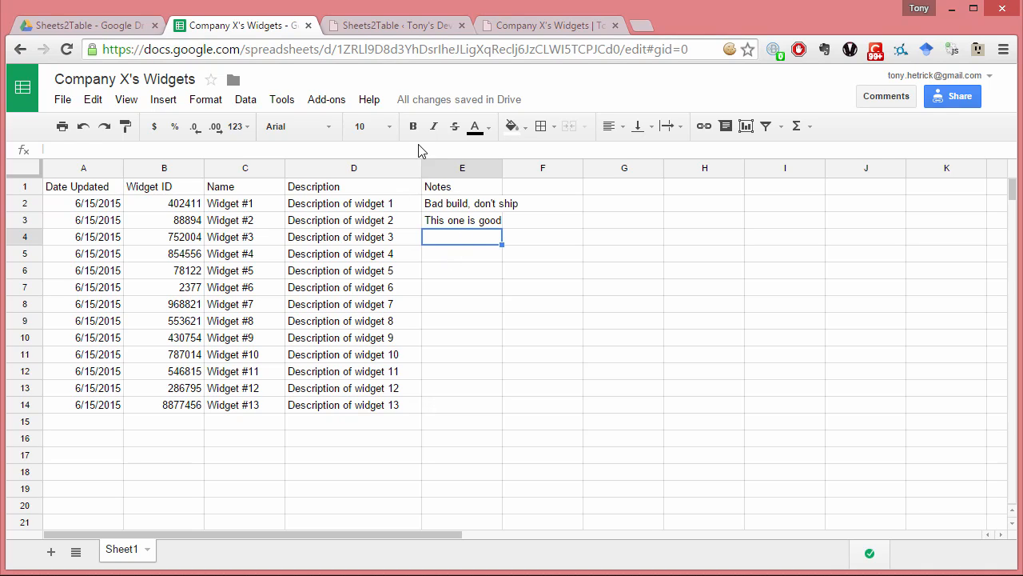
- Return to Sheets2Table, save the sheet data under the CSV name "Company Xs Widgets2", and check the Notes column in the data preview
{"action": "left_click", "coordinate": [361, 25]}
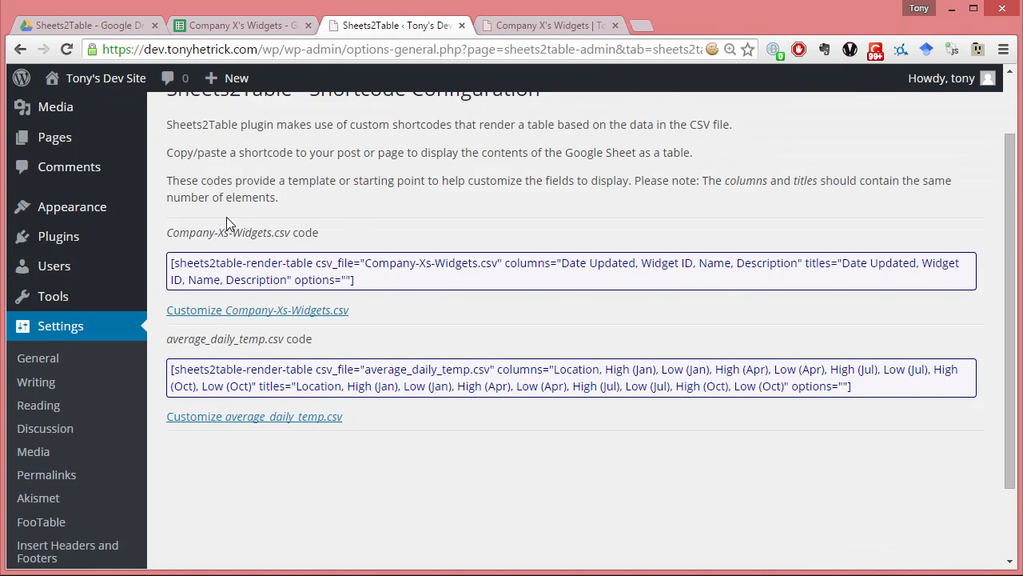
{"action": "scroll", "coordinate": [227, 217], "scroll_direction": "up", "scroll_amount": 1}
{"action": "left_click", "coordinate": [206, 135]}
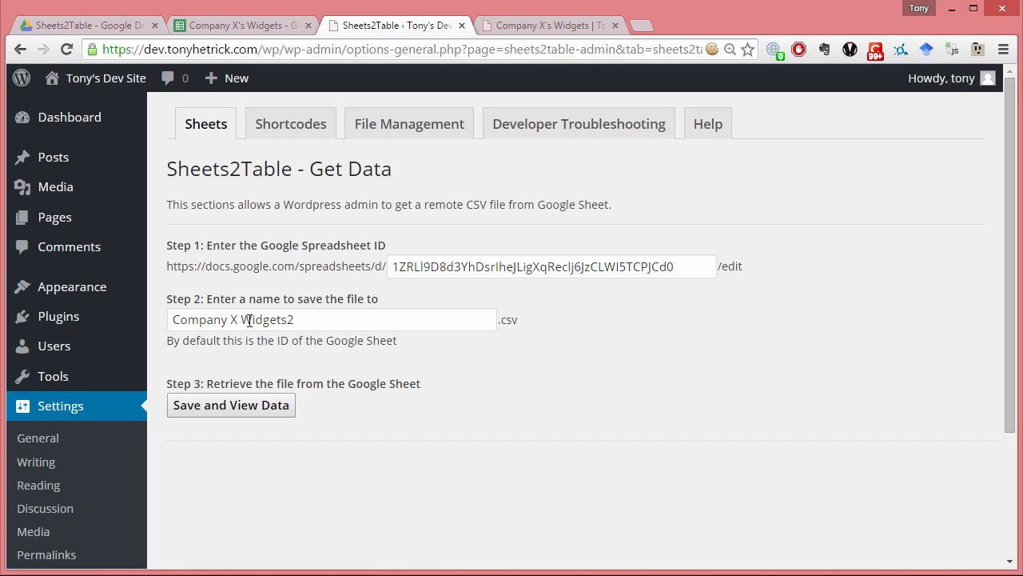
{"action": "left_click", "coordinate": [239, 320]}
{"action": "type", "text": "s"}
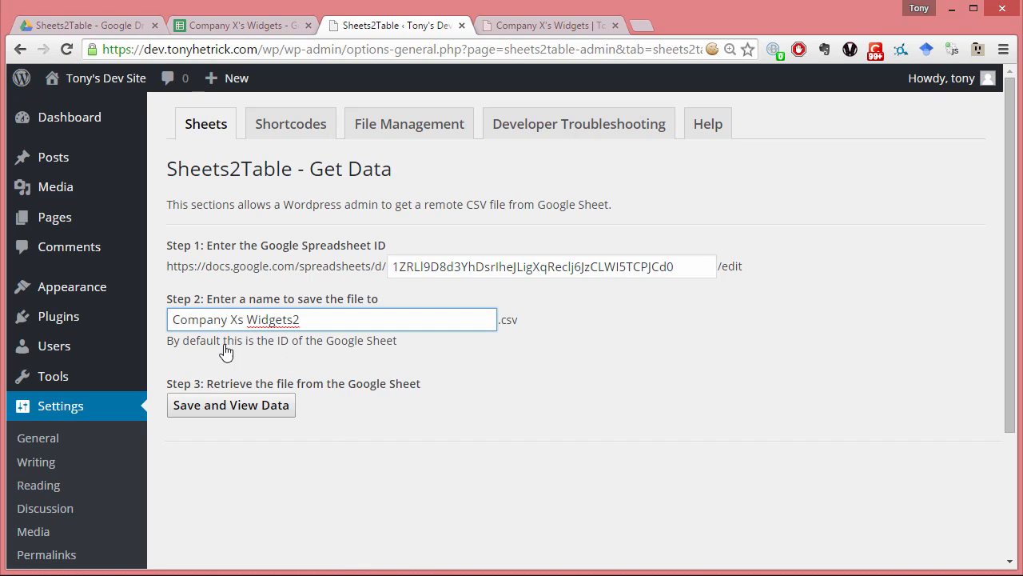
{"action": "left_click", "coordinate": [246, 407]}
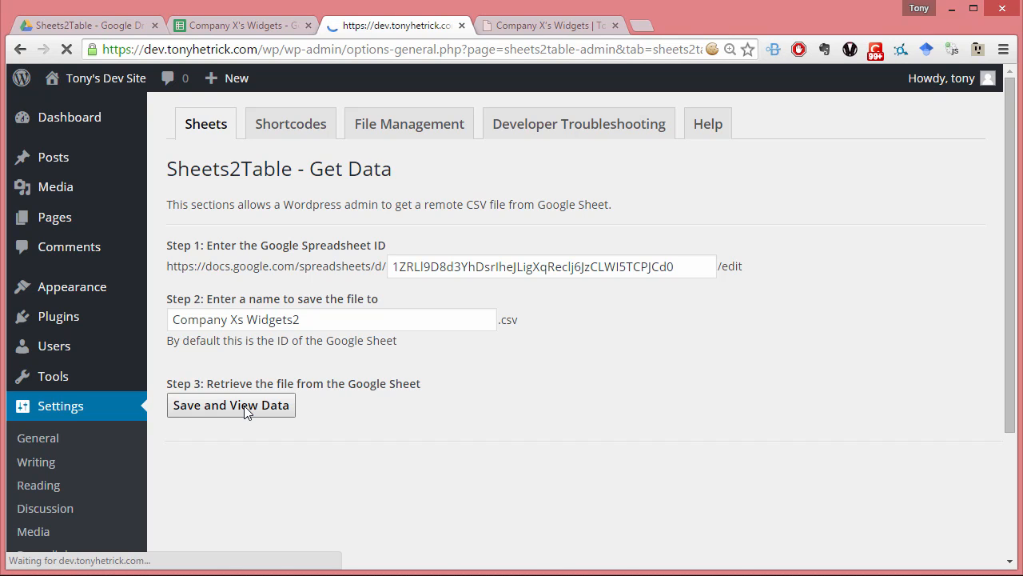
{"action": "scroll", "coordinate": [246, 409], "scroll_direction": "down", "scroll_amount": 4}
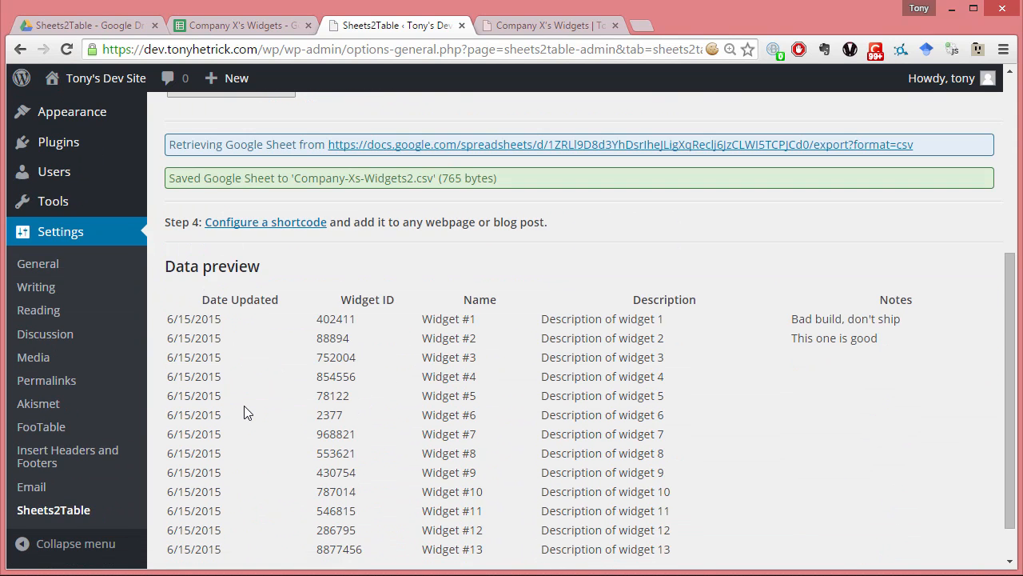
{"action": "scroll", "coordinate": [247, 412], "scroll_direction": "down", "scroll_amount": 1}
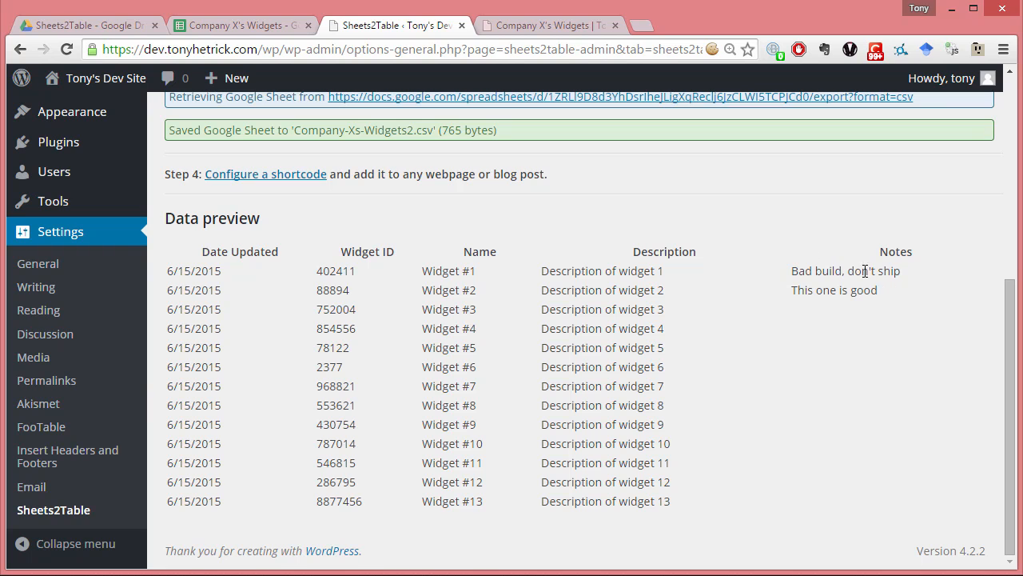
{"action": "scroll", "coordinate": [824, 295], "scroll_direction": "up", "scroll_amount": 5}
- Reload the published Company X's Widgets page and check which columns its table shows
{"action": "left_click", "coordinate": [566, 31]}
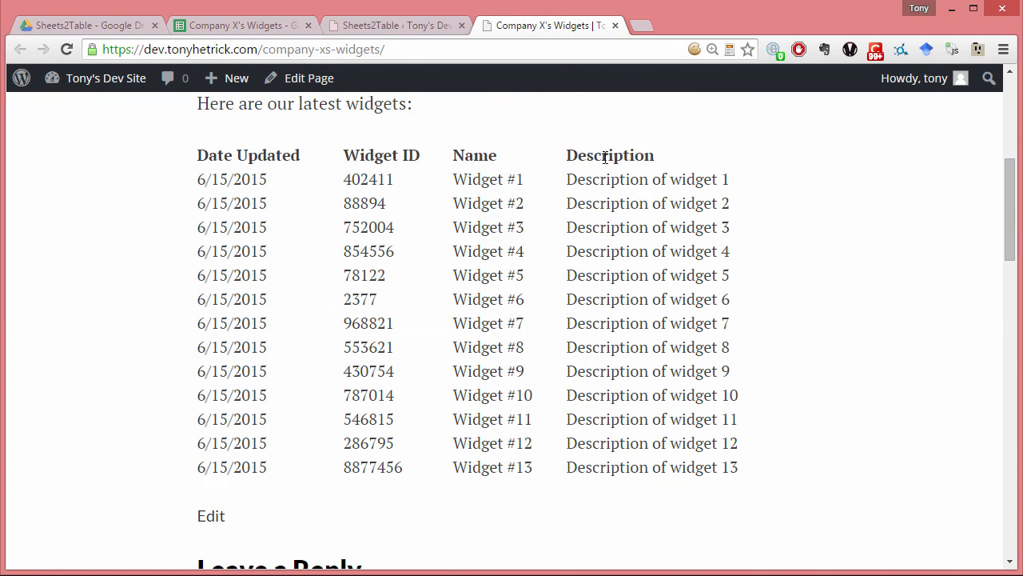
{"action": "scroll", "coordinate": [630, 193], "scroll_direction": "up", "scroll_amount": 3}
{"action": "scroll", "coordinate": [630, 193], "scroll_direction": "down", "scroll_amount": 1}
{"action": "key", "text": "F5"}
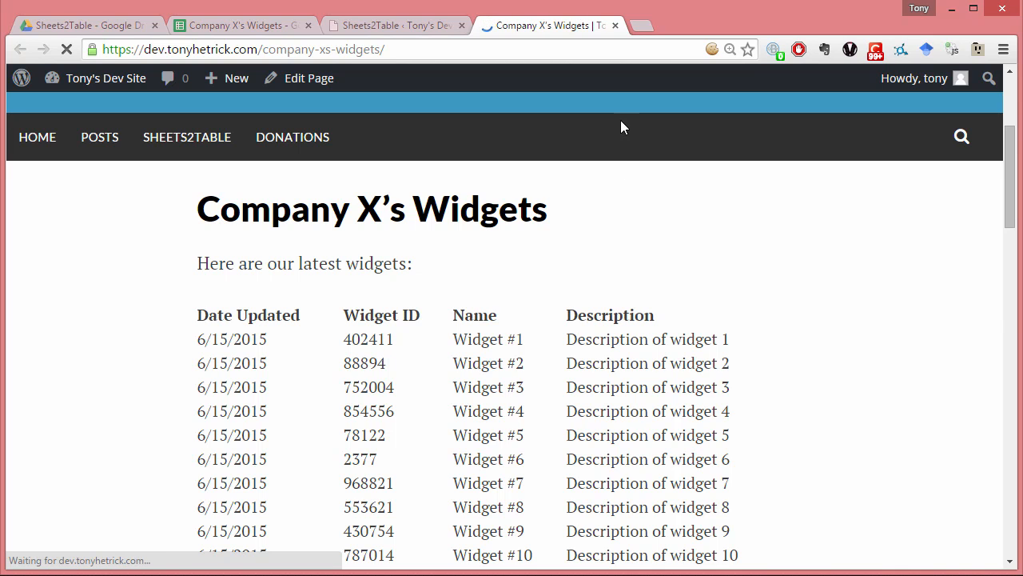
{"action": "scroll", "coordinate": [644, 296], "scroll_direction": "down", "scroll_amount": 3}
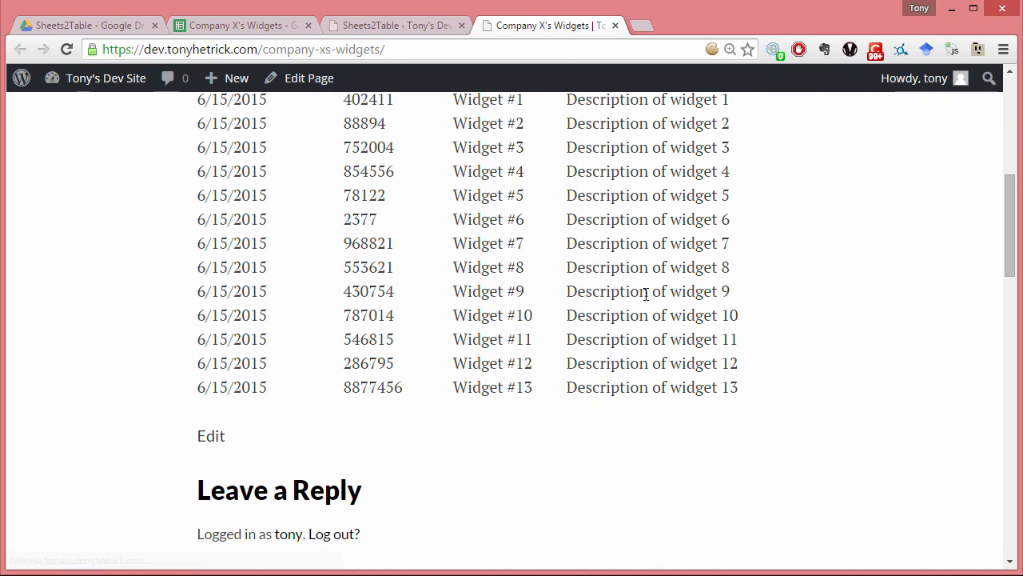
{"action": "scroll", "coordinate": [646, 294], "scroll_direction": "up", "scroll_amount": 5}
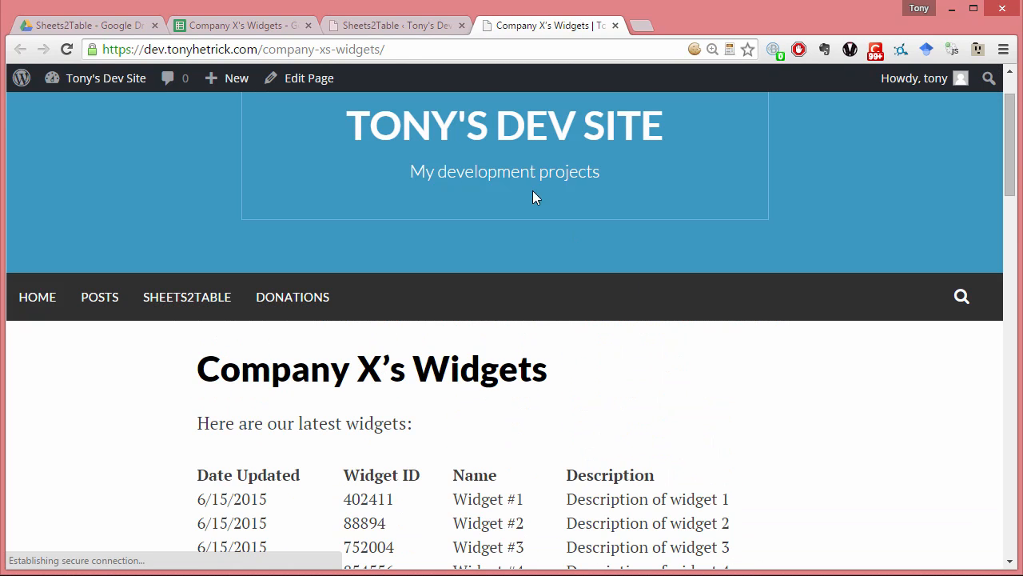
- Compare the Google Sheet with the Sheets2Table data, and open the shortcode configuration to view the Company-Xs-Widgets2.csv code
{"action": "left_click", "coordinate": [277, 26]}
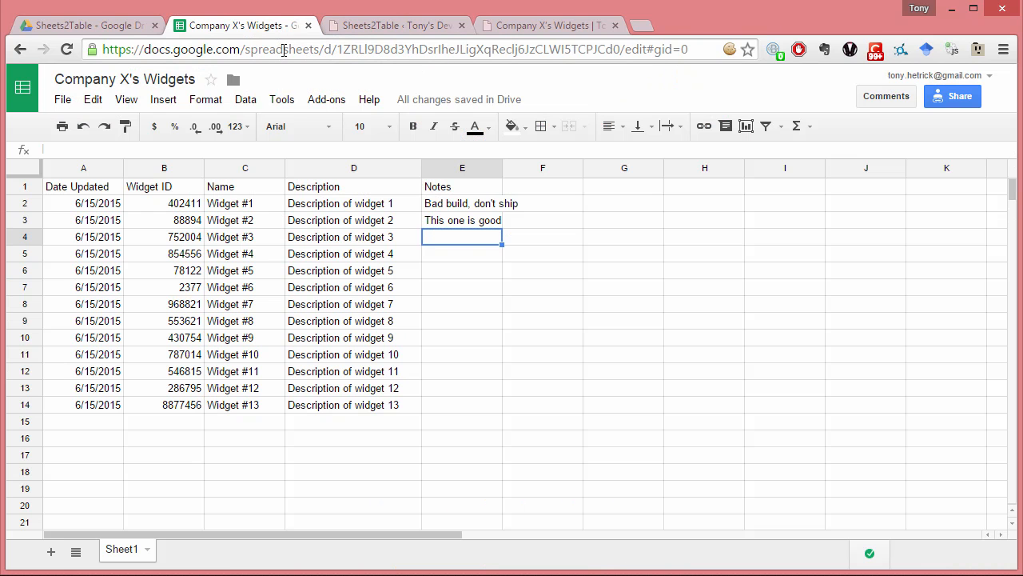
{"action": "left_click", "coordinate": [376, 26]}
{"action": "scroll", "coordinate": [371, 315], "scroll_direction": "down", "scroll_amount": 2}
{"action": "scroll", "coordinate": [368, 240], "scroll_direction": "up", "scroll_amount": 1}
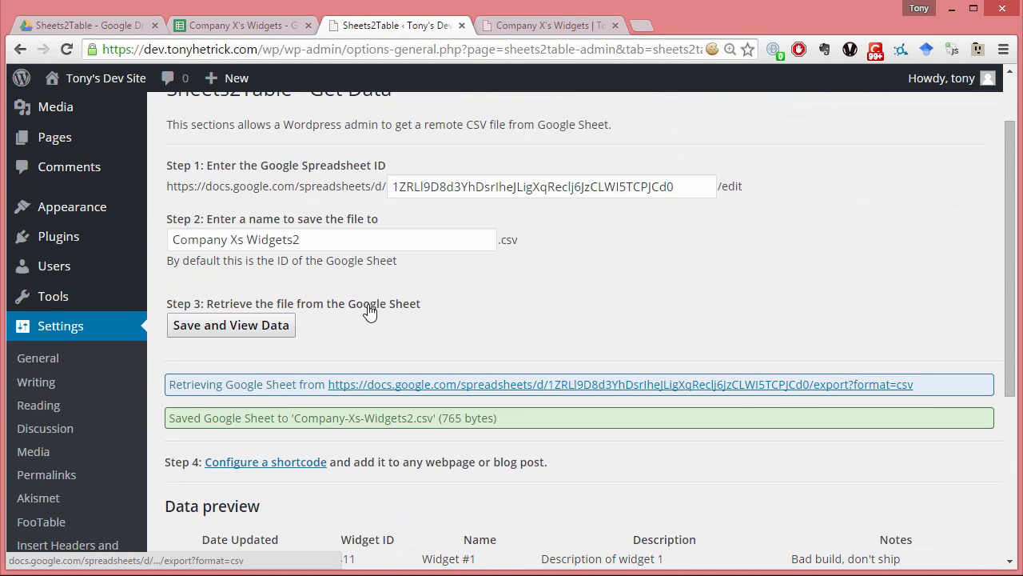
{"action": "scroll", "coordinate": [299, 389], "scroll_direction": "down", "scroll_amount": 1}
{"action": "left_click", "coordinate": [275, 382]}
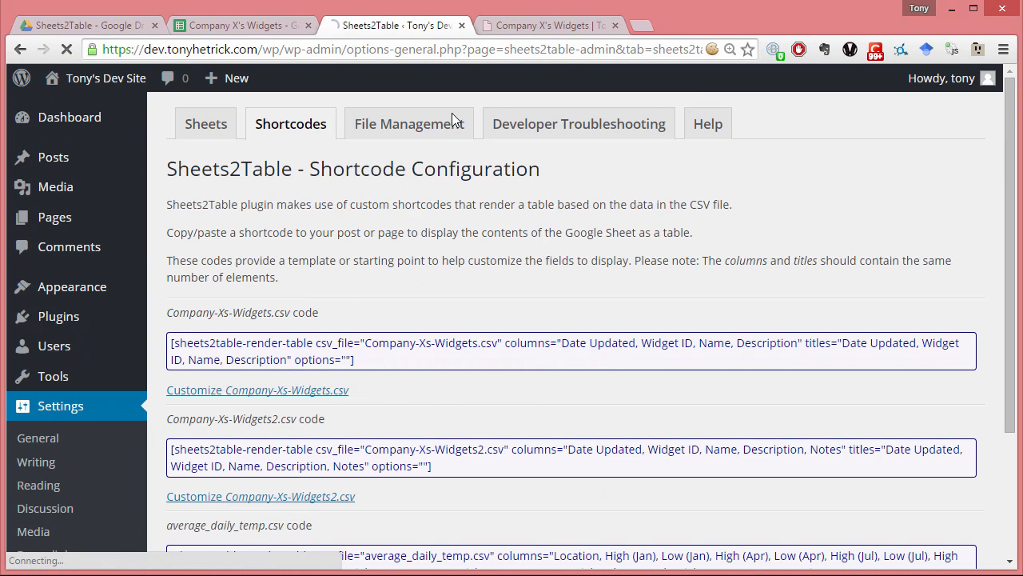
- Permanently delete the Company-Xs-Widgets.csv and Company-Xs-Widgets2.csv files in the Sheets2Table file management
{"action": "left_click", "coordinate": [430, 130]}
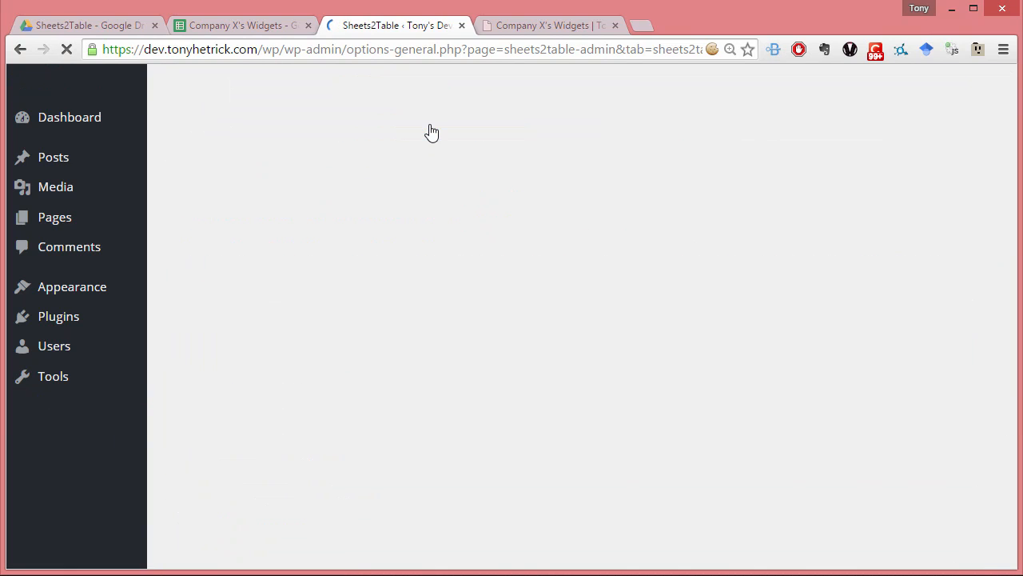
{"action": "left_click", "coordinate": [406, 322]}
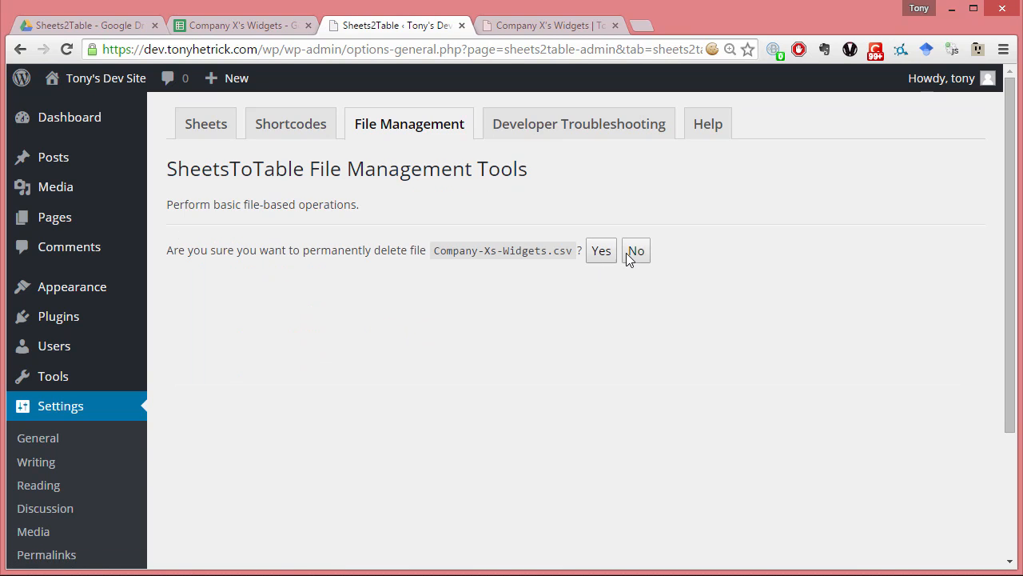
{"action": "left_click", "coordinate": [598, 251]}
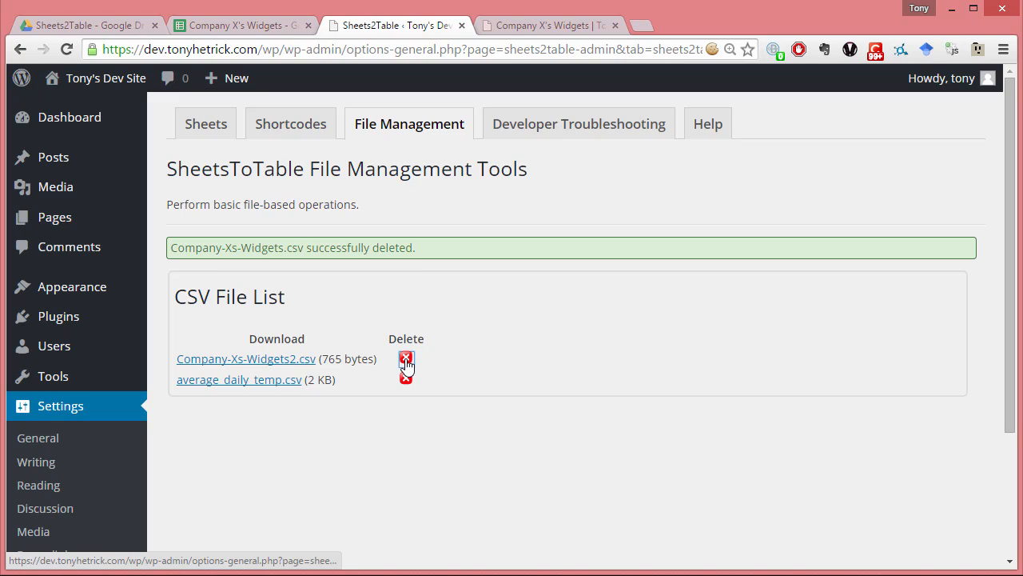
{"action": "left_click", "coordinate": [405, 359]}
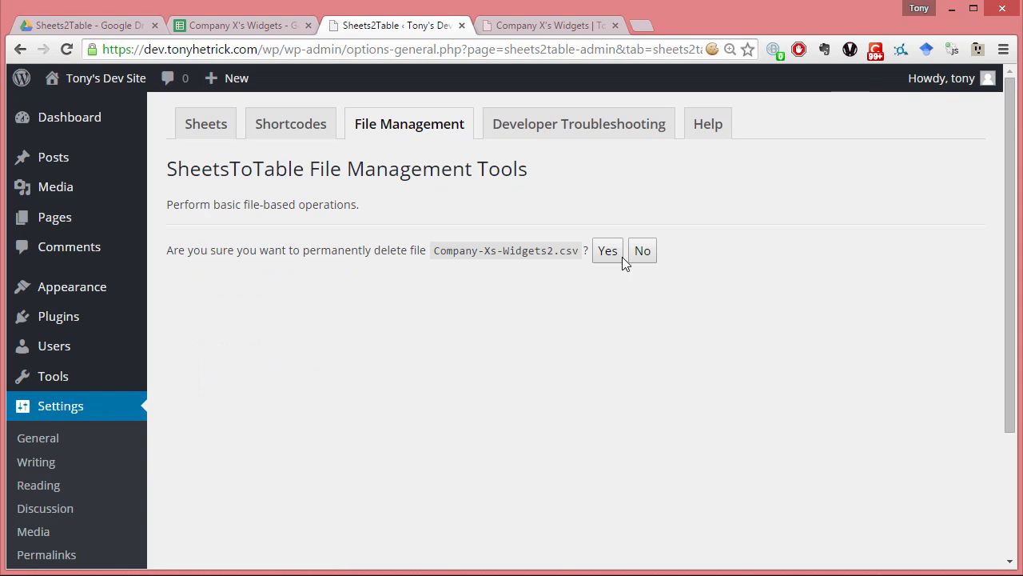
{"action": "left_click", "coordinate": [608, 253]}
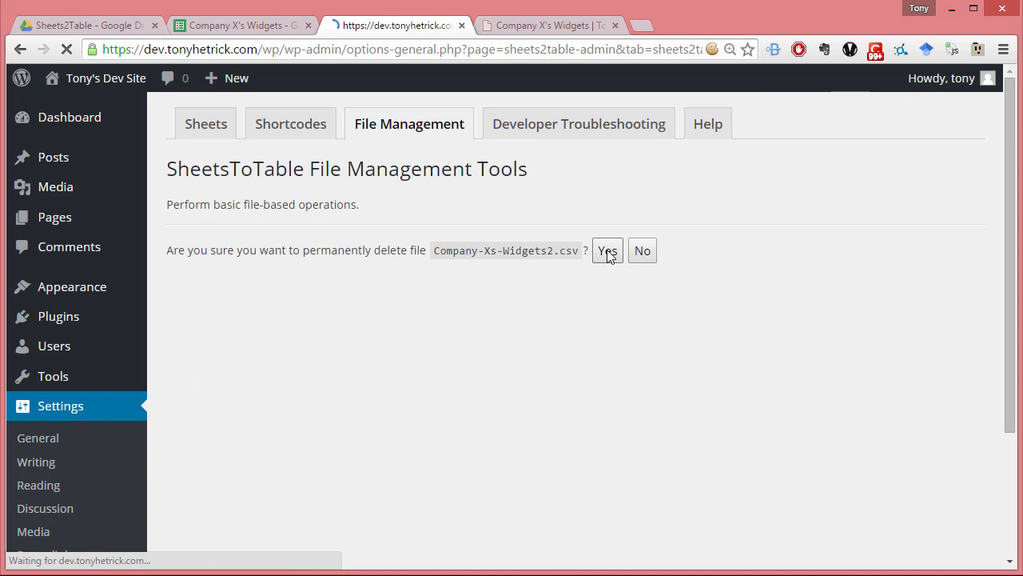
- Retrieve the Google Sheet again under the CSV name "Company Xs Widgets2" and view its data preview
{"action": "left_click", "coordinate": [205, 124]}
{"action": "scroll", "coordinate": [283, 391], "scroll_direction": "down", "scroll_amount": 1}
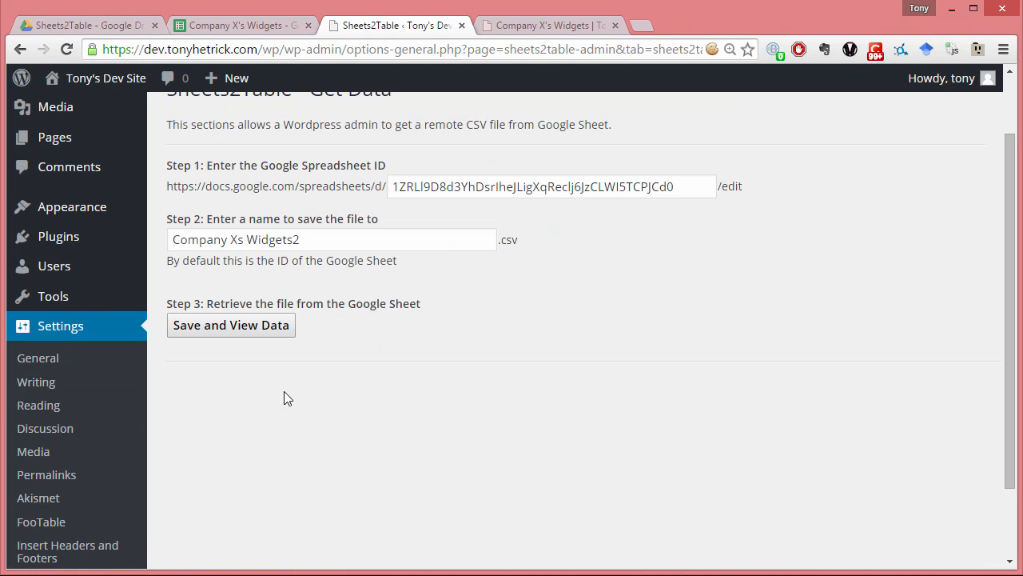
{"action": "left_click", "coordinate": [259, 331]}
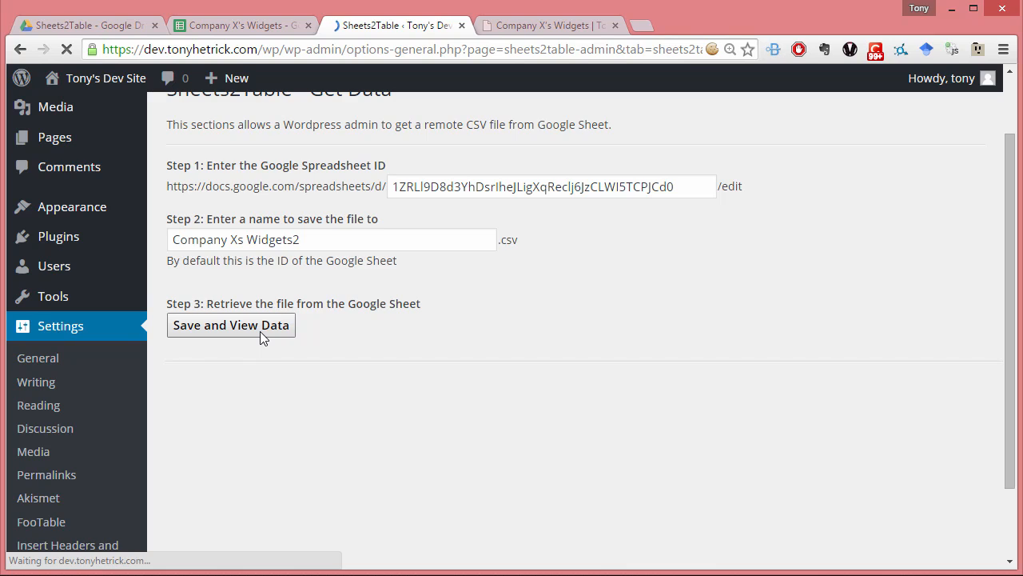
{"action": "scroll", "coordinate": [260, 331], "scroll_direction": "down", "scroll_amount": 2}
{"action": "scroll", "coordinate": [260, 331], "scroll_direction": "down", "scroll_amount": 1}
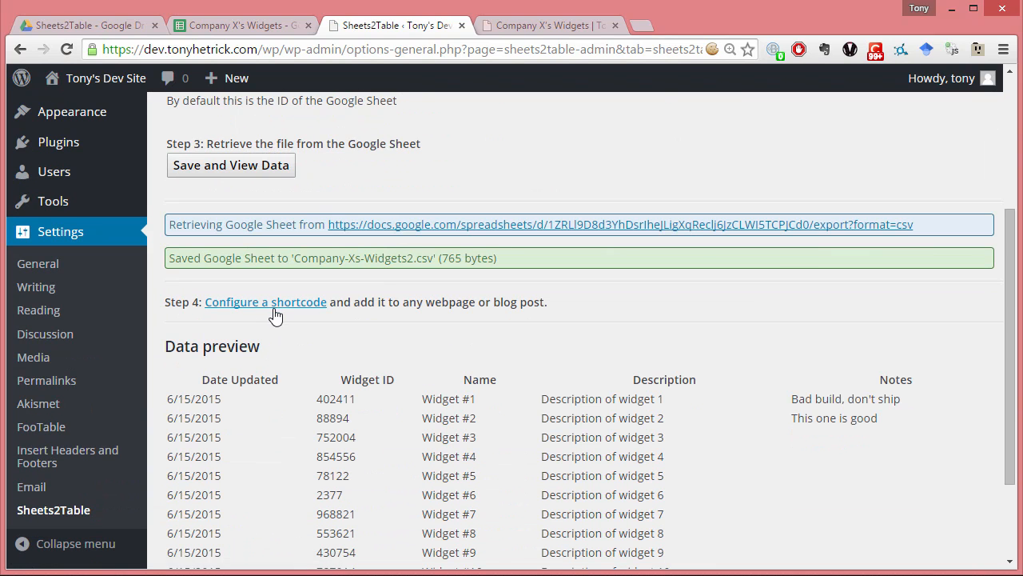
- Open the shortcode configuration and copy the complete Company-Xs-Widgets2.csv shortcode
{"action": "left_click", "coordinate": [274, 312]}
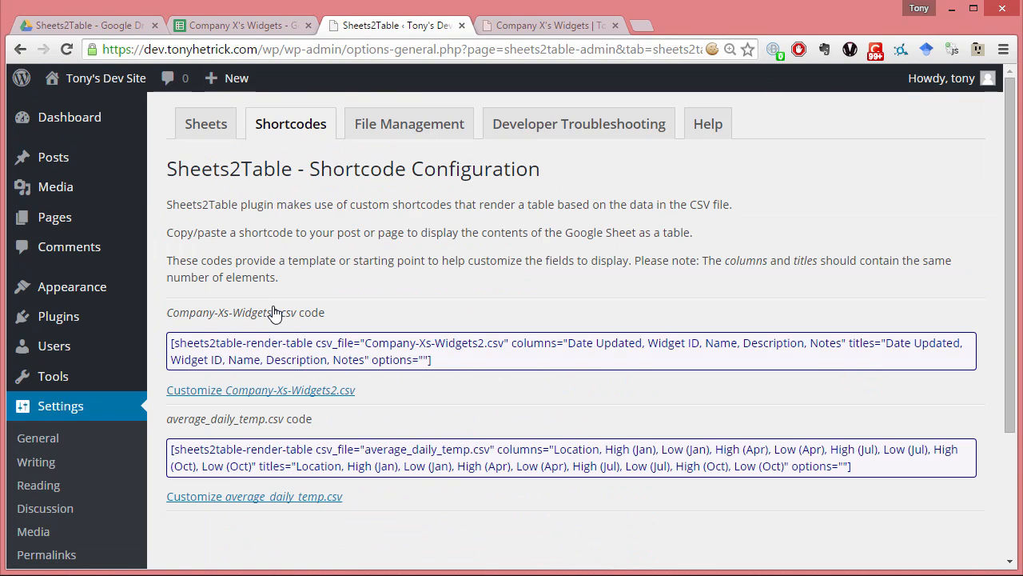
{"action": "scroll", "coordinate": [275, 306], "scroll_direction": "down", "scroll_amount": 1}
{"action": "left_click_drag", "start_coordinate": [172, 262], "coordinate": [449, 289]}
{"action": "key", "text": "ctrl+c"}
{"action": "scroll", "coordinate": [448, 289], "scroll_direction": "up", "scroll_amount": 1}
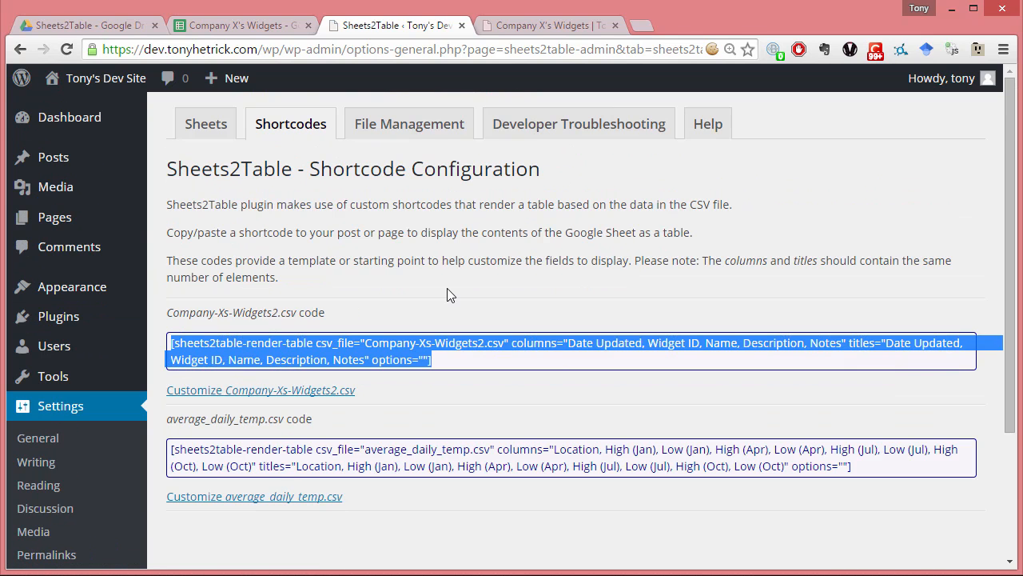
- Open the Company X's Widgets page for editing in a separate tab, replace its shortcode with the copied Company-Xs-Widgets2.csv code, and update the page
{"action": "mouse_move", "coordinate": [128, 218]}
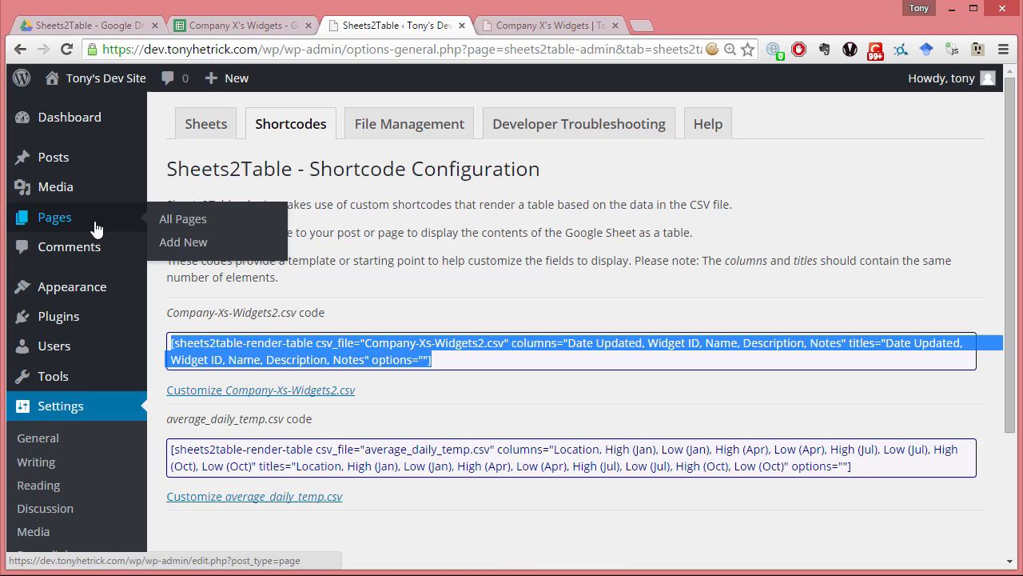
{"action": "middle_click", "coordinate": [168, 221]}
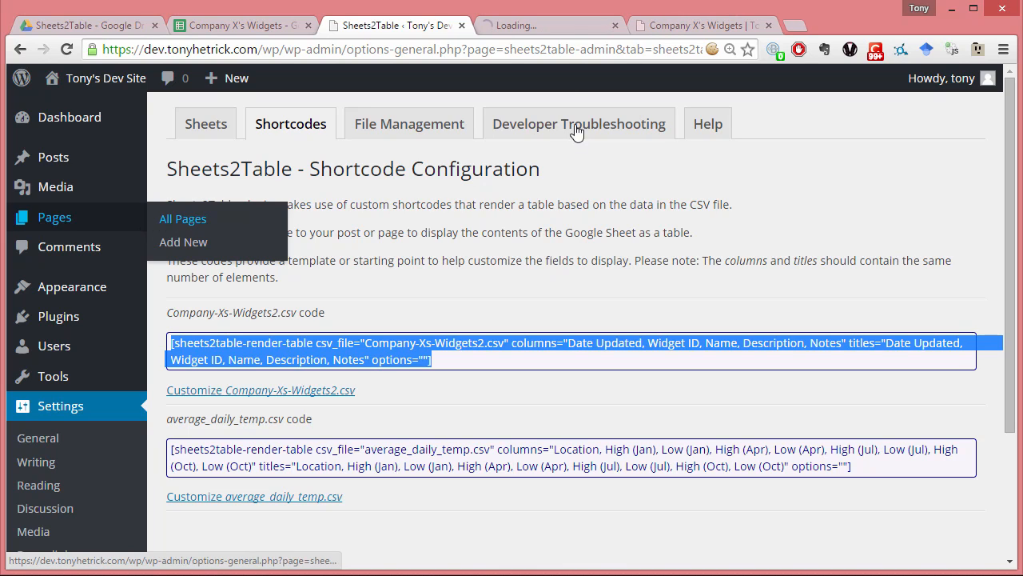
{"action": "left_click", "coordinate": [530, 29]}
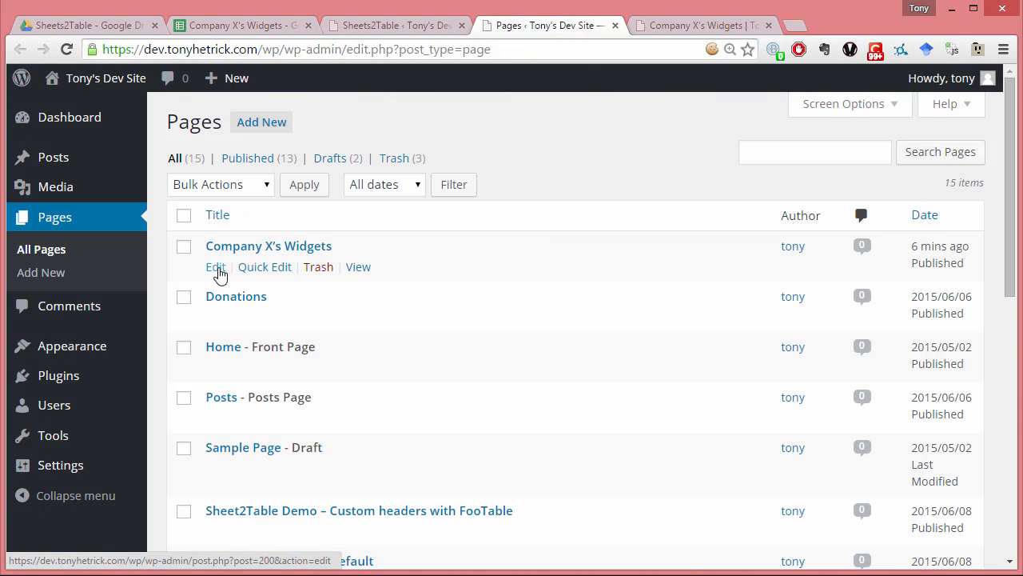
{"action": "left_click", "coordinate": [217, 268]}
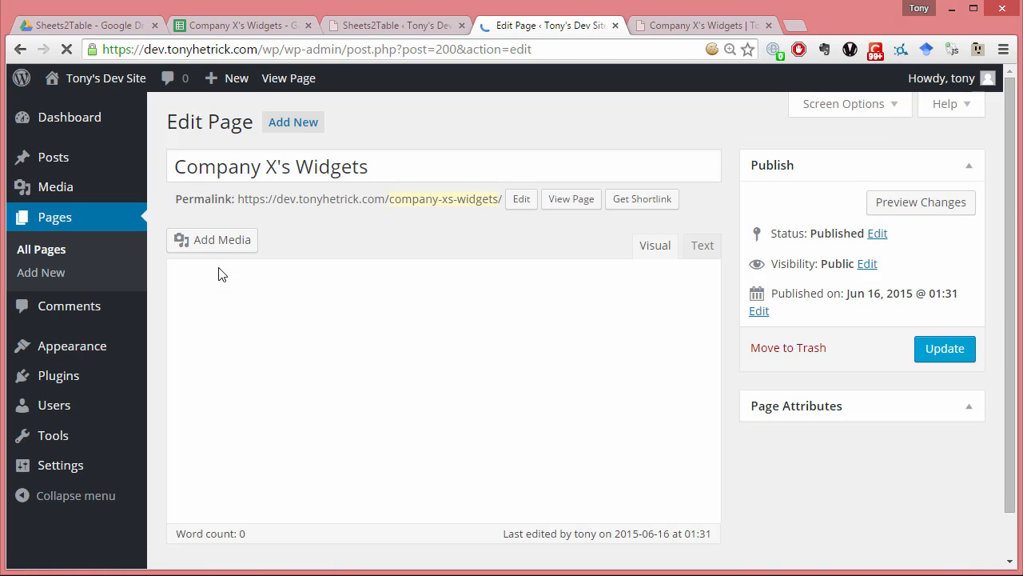
{"action": "scroll", "coordinate": [219, 267], "scroll_direction": "down", "scroll_amount": 1}
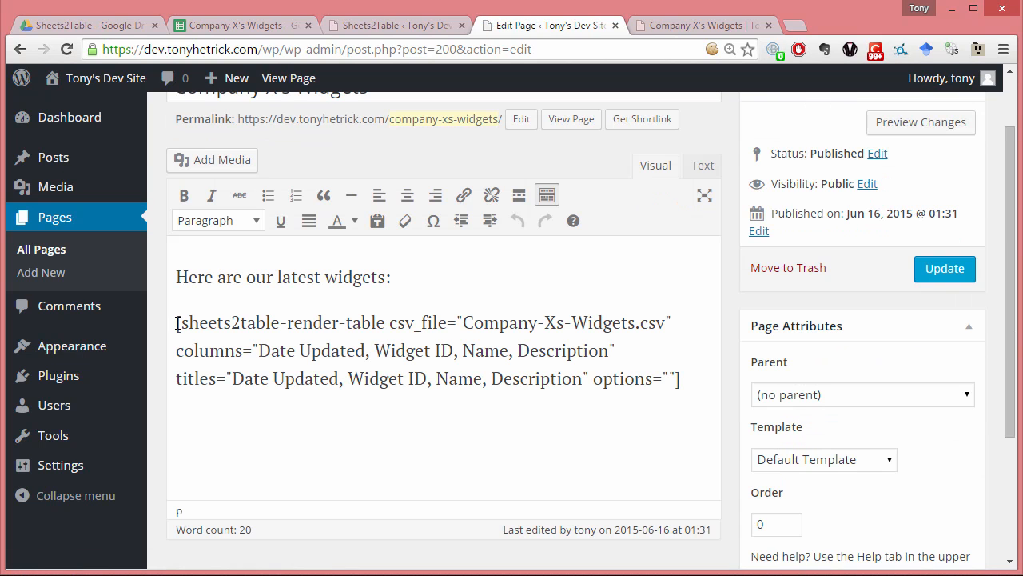
{"action": "left_click", "coordinate": [177, 323]}
{"action": "left_click", "coordinate": [683, 390], "text": "shift"}
{"action": "key", "text": "ctrl+v"}
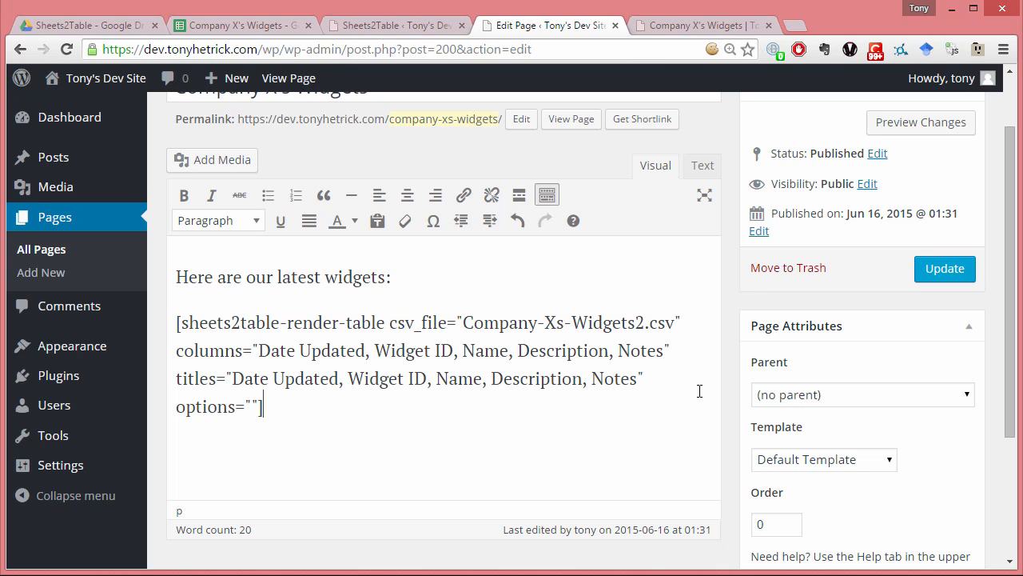
{"action": "left_click", "coordinate": [939, 268]}
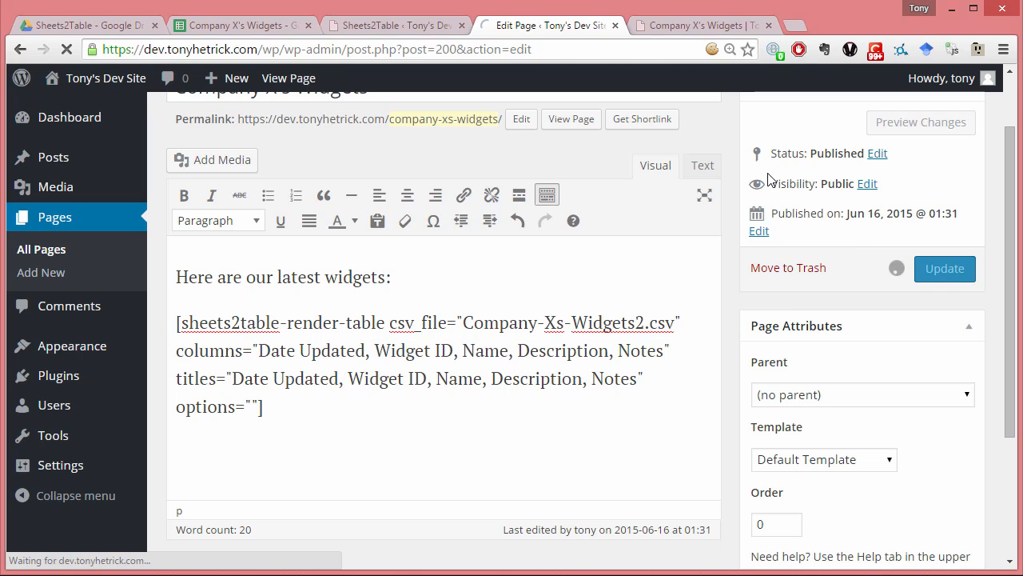
- Reload the published Company X's Widgets page and check the table for the Notes column and its entries
{"action": "left_click", "coordinate": [683, 24]}
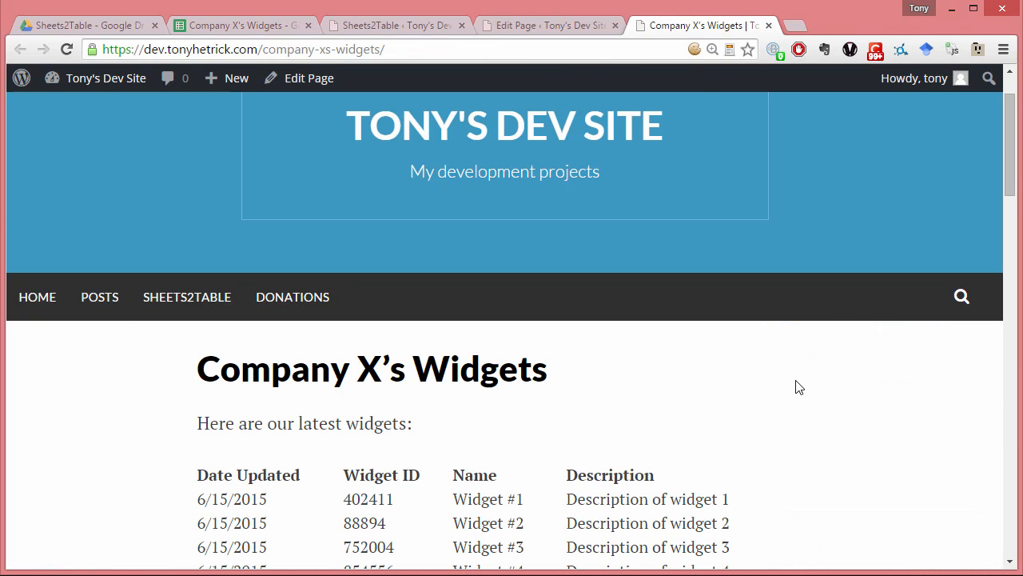
{"action": "key", "text": "F5"}
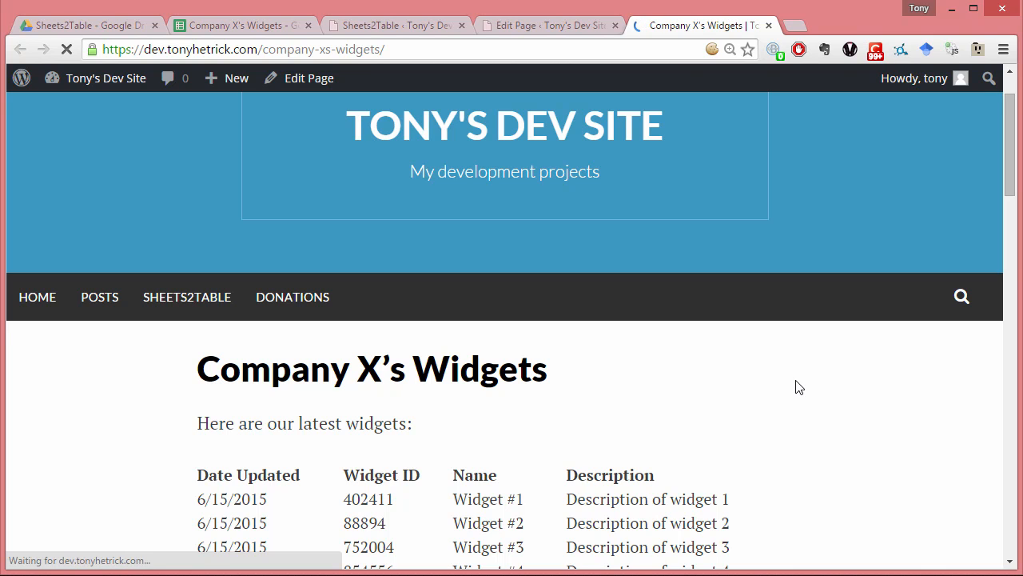
{"action": "scroll", "coordinate": [799, 387], "scroll_direction": "down", "scroll_amount": 2}
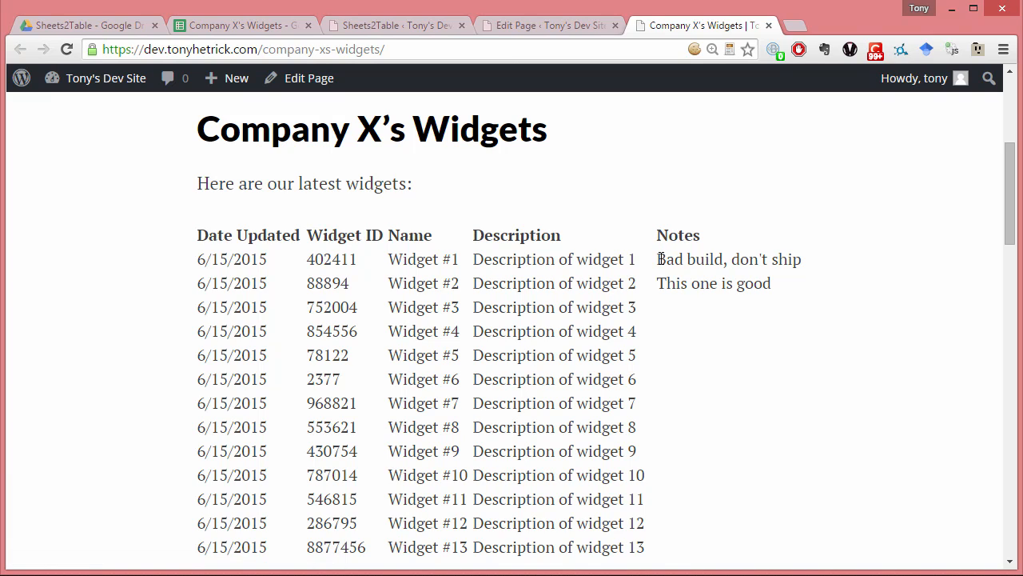
{"action": "left_click_drag", "start_coordinate": [659, 235], "coordinate": [678, 246]}
{"action": "left_click", "coordinate": [679, 259]}
- Generate a customized Company-Xs-Widgets2.csv shortcode in Sheets2Table that displays only Date Updated, Widget ID, Name and Description
{"action": "left_click", "coordinate": [403, 26]}
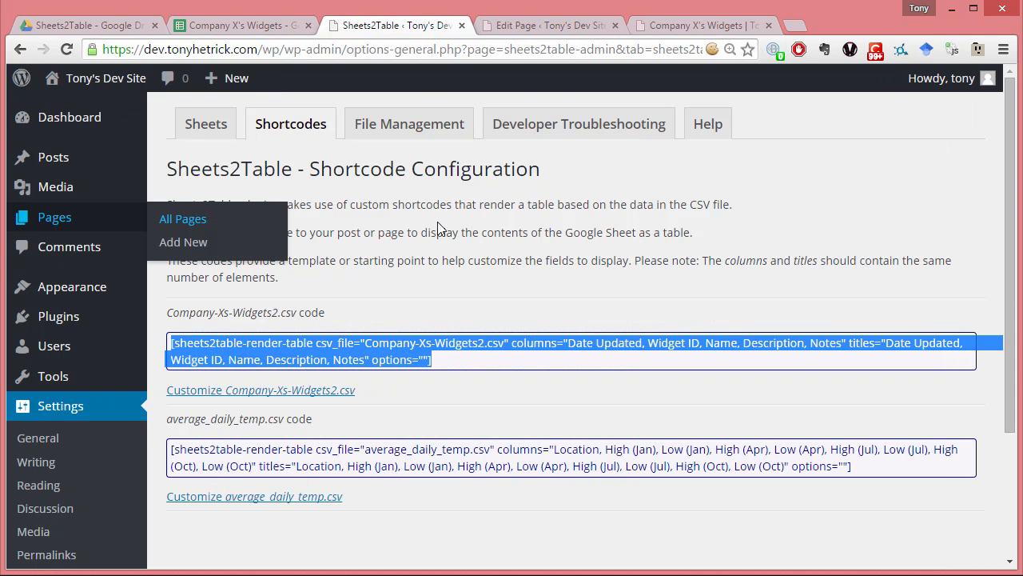
{"action": "left_click", "coordinate": [446, 255]}
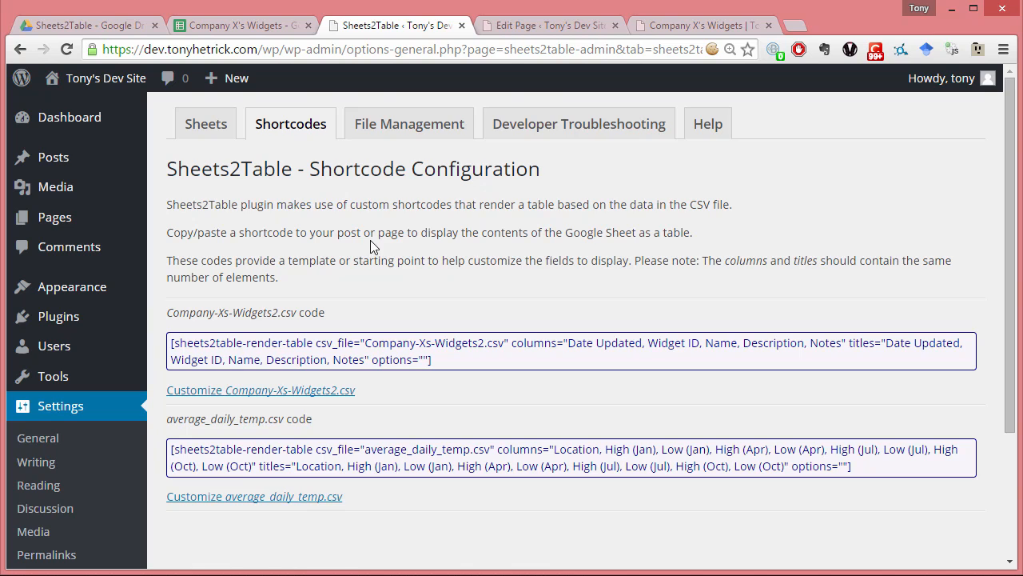
{"action": "scroll", "coordinate": [370, 240], "scroll_direction": "down", "scroll_amount": 3}
{"action": "scroll", "coordinate": [317, 238], "scroll_direction": "up", "scroll_amount": 1}
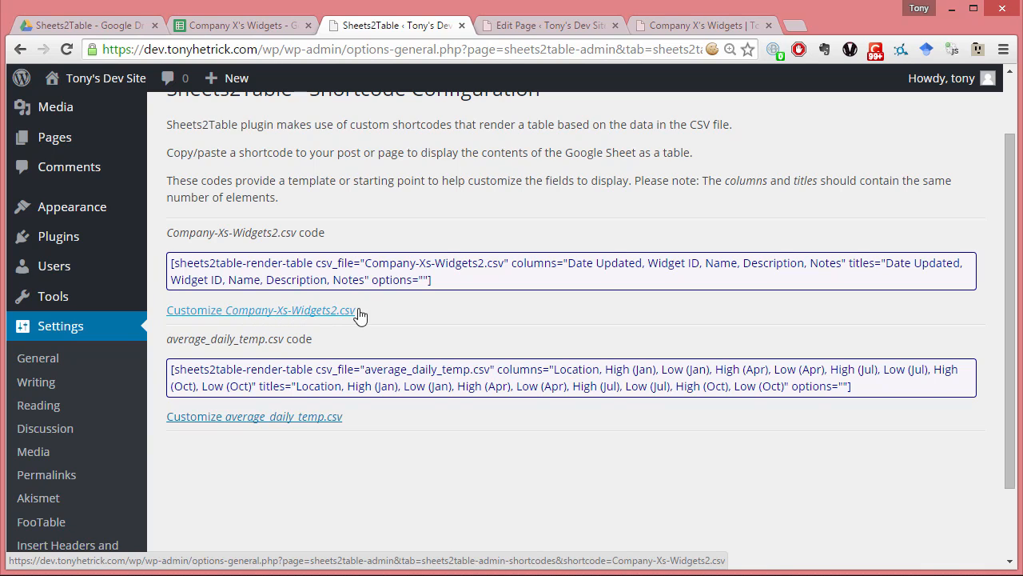
{"action": "left_click", "coordinate": [271, 319]}
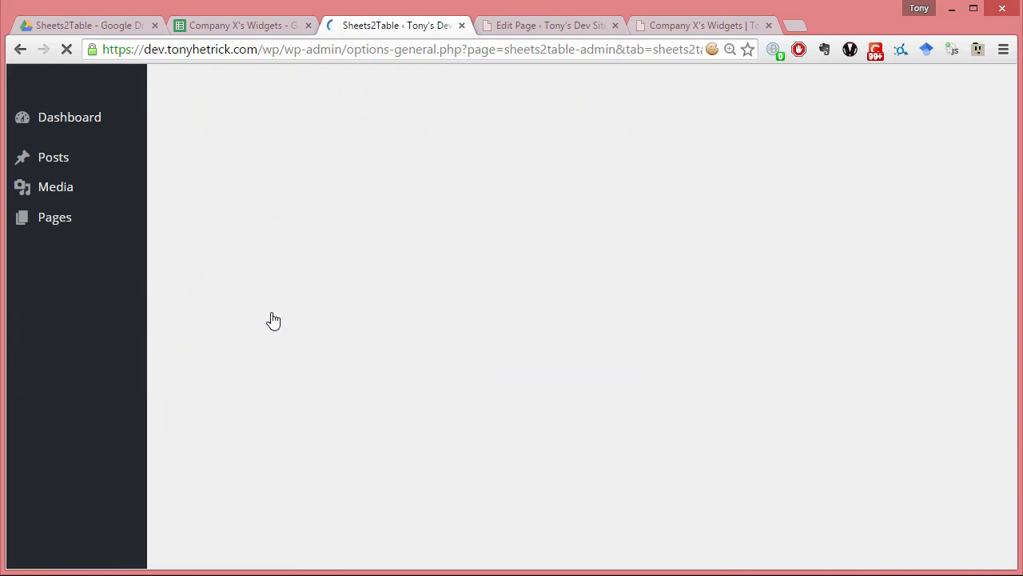
{"action": "left_click", "coordinate": [179, 376]}
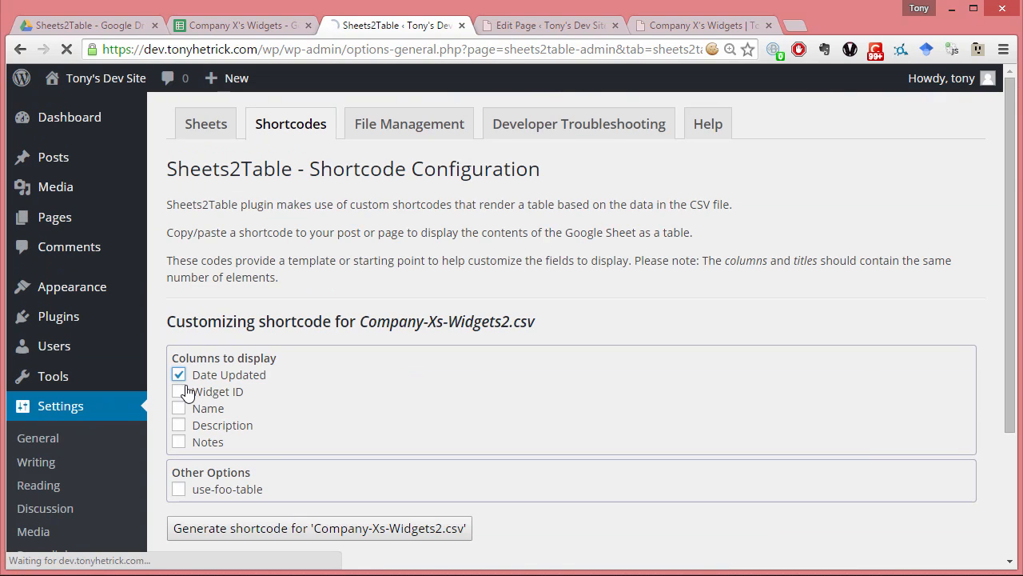
{"action": "left_click", "coordinate": [179, 392]}
{"action": "left_click", "coordinate": [179, 410]}
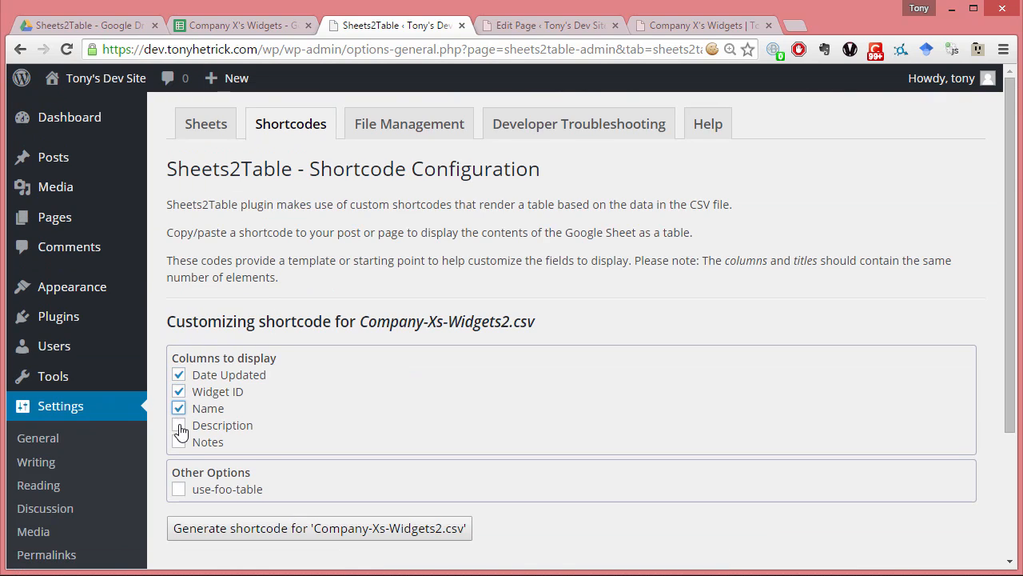
{"action": "left_click", "coordinate": [179, 425]}
{"action": "scroll", "coordinate": [340, 403], "scroll_direction": "down", "scroll_amount": 1}
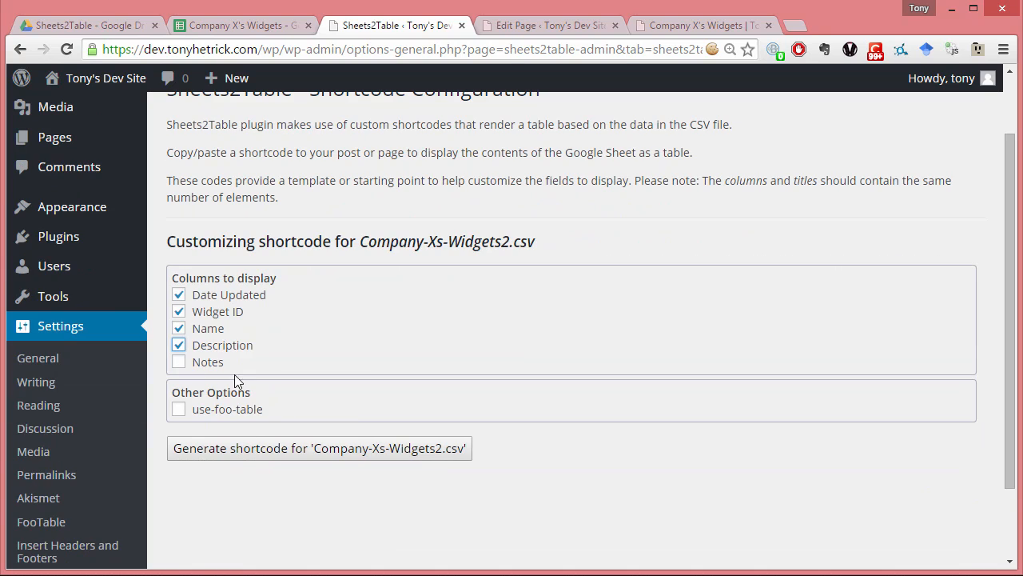
{"action": "left_click", "coordinate": [256, 455]}
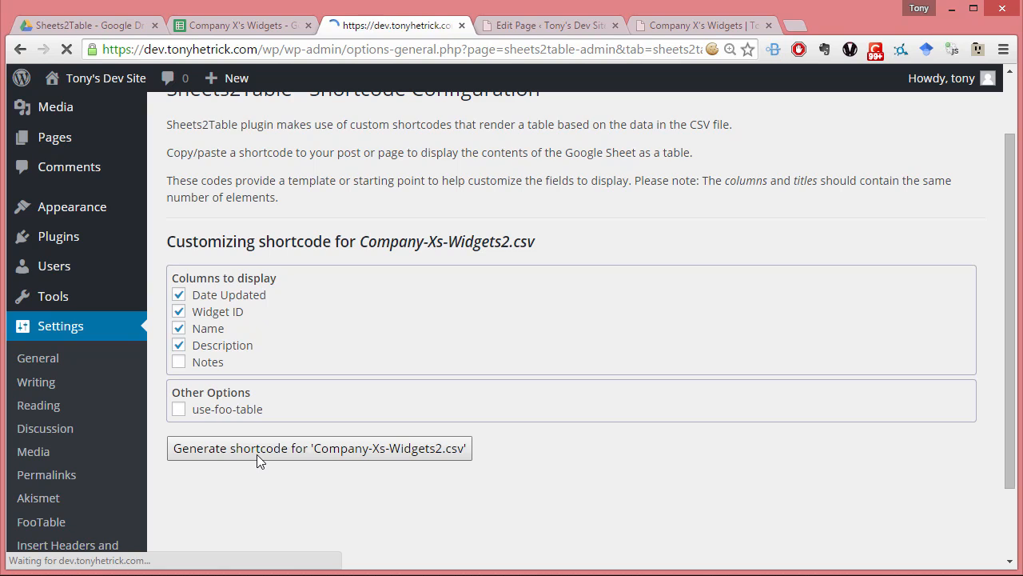
{"action": "scroll", "coordinate": [257, 454], "scroll_direction": "down", "scroll_amount": 2}
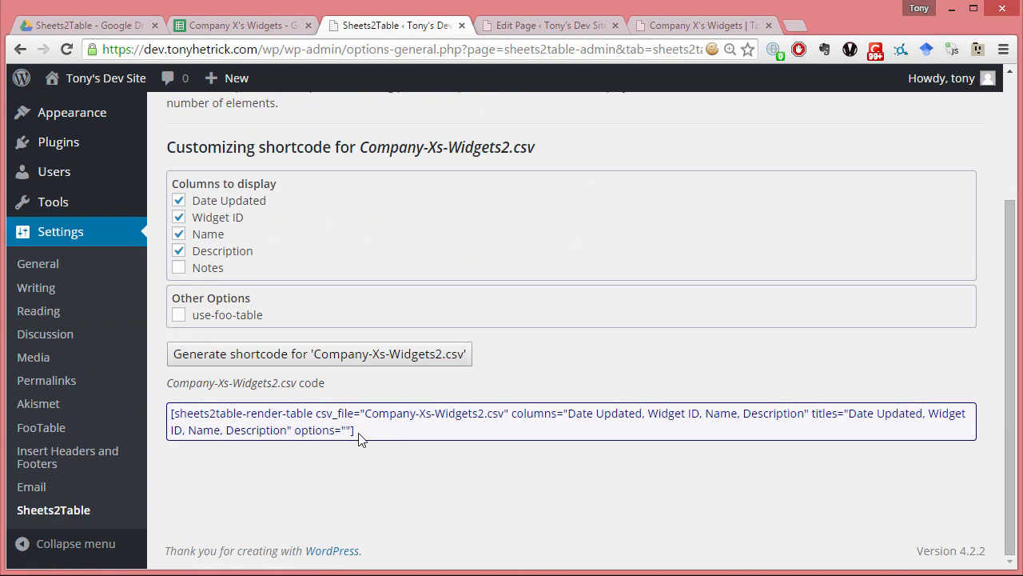
- Replace the shortcode in the Company X's Widgets page with the generated four-column code, update the page, and reload its published view
{"action": "left_click_drag", "start_coordinate": [358, 438], "coordinate": [165, 414]}
{"action": "key", "text": "ctrl+c"}
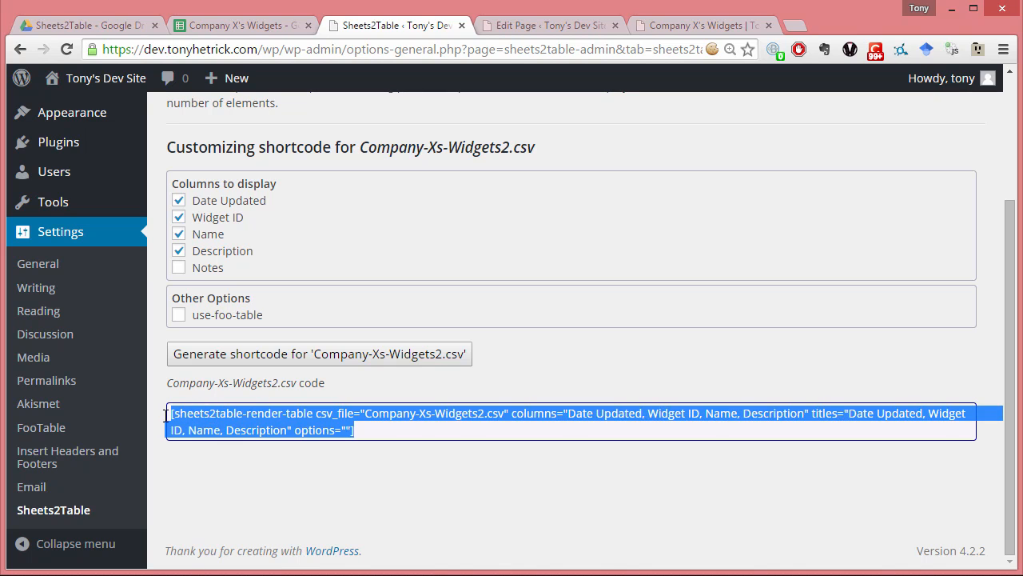
{"action": "left_click", "coordinate": [506, 24]}
{"action": "scroll", "coordinate": [548, 168], "scroll_direction": "down", "scroll_amount": 2}
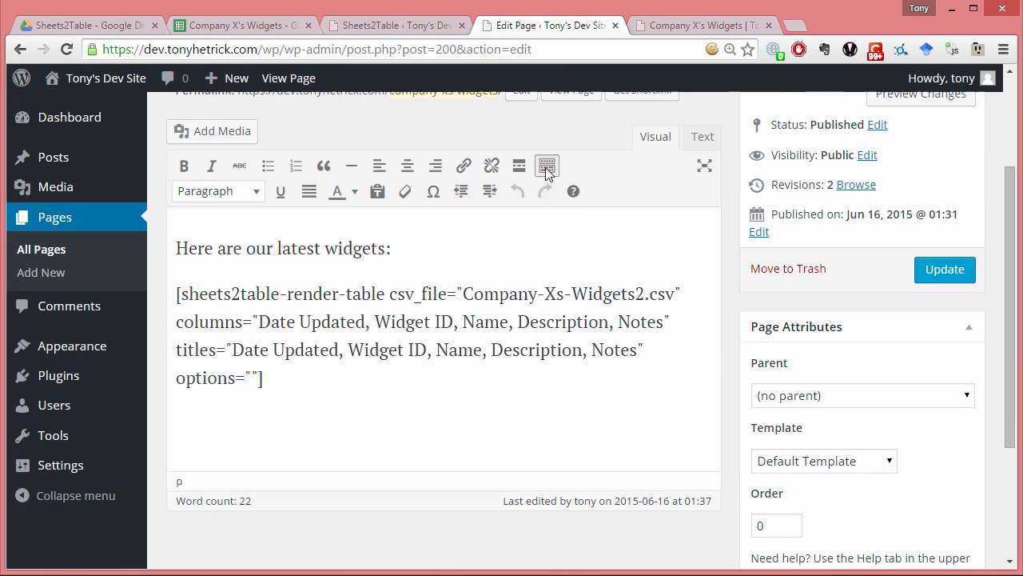
{"action": "left_click_drag", "start_coordinate": [263, 377], "coordinate": [158, 286]}
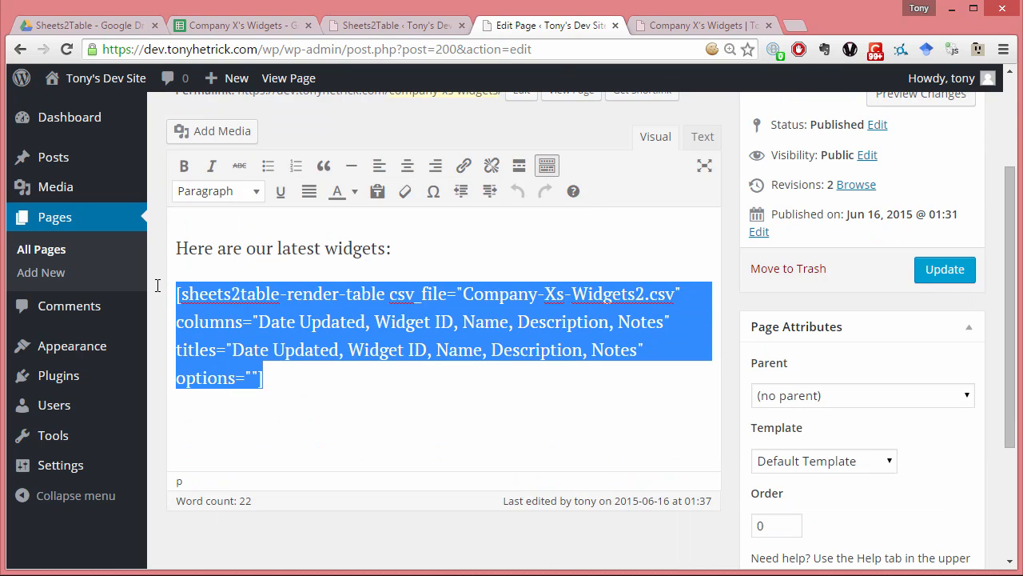
{"action": "key", "text": "ctrl+v"}
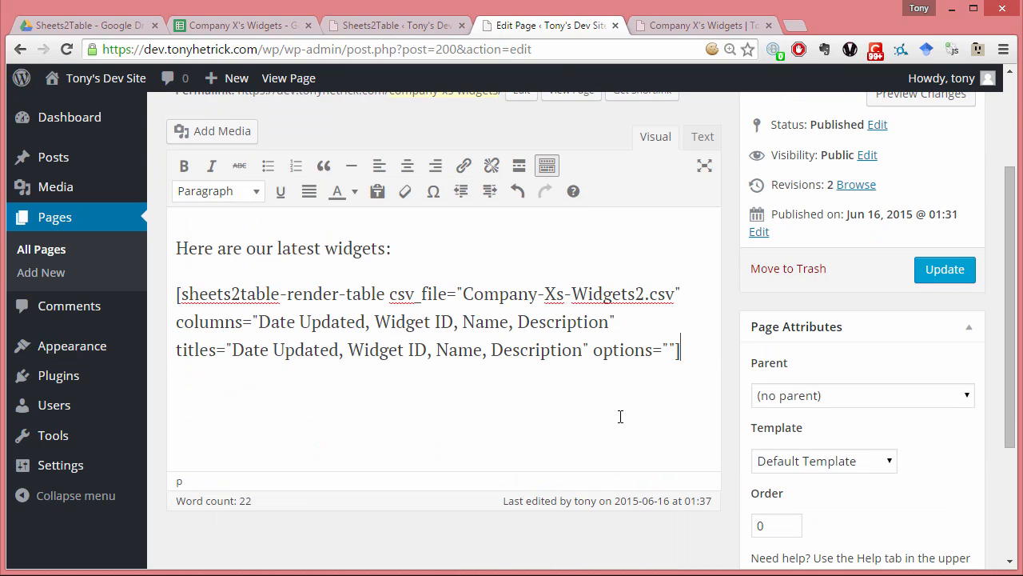
{"action": "left_click", "coordinate": [918, 276]}
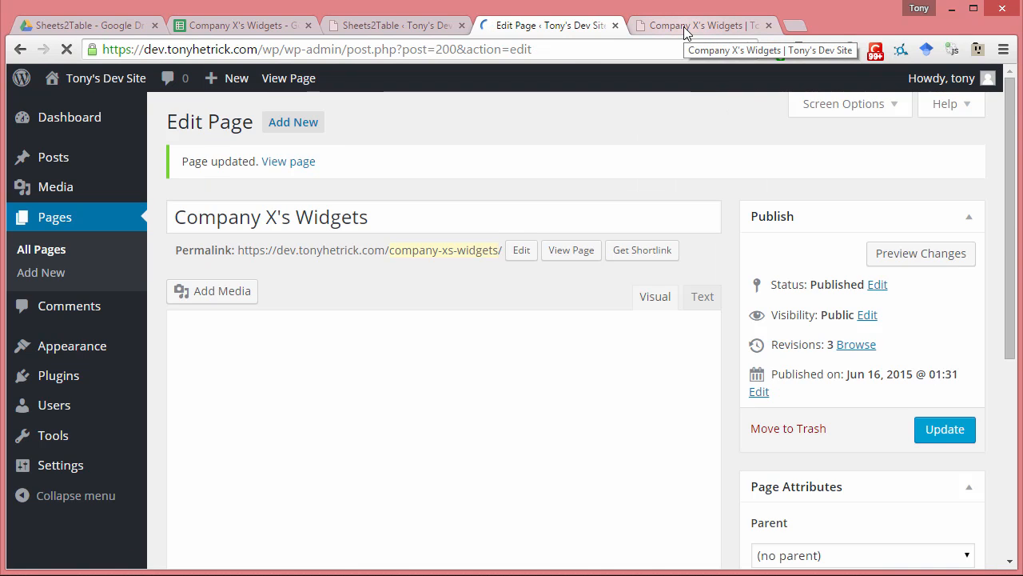
{"action": "left_click", "coordinate": [685, 29]}
{"action": "key", "text": "F5"}
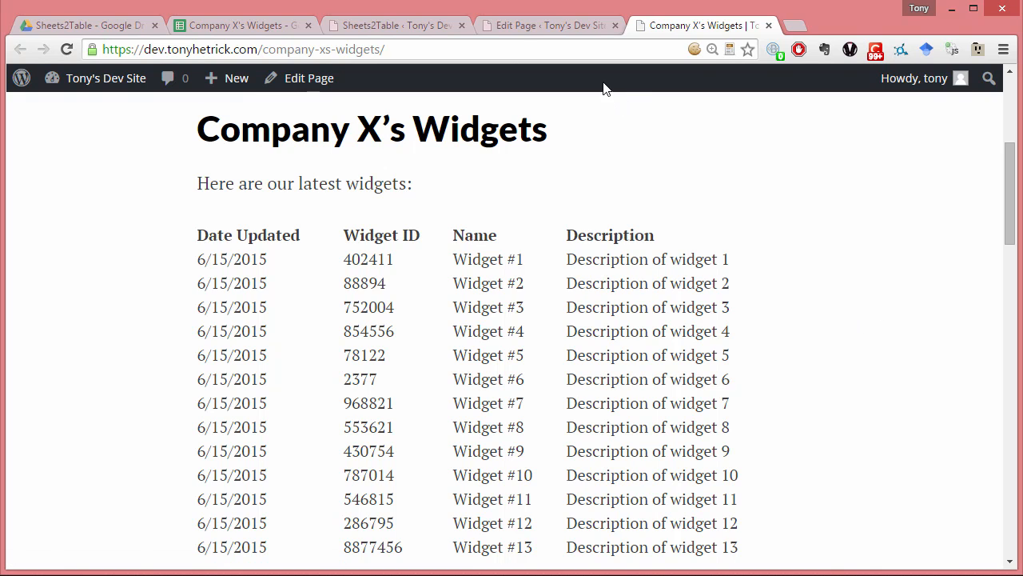
- In the Company X's Widgets page editor, move Description ahead of Name in the shortcode's titles attribute
{"action": "left_click", "coordinate": [525, 27]}
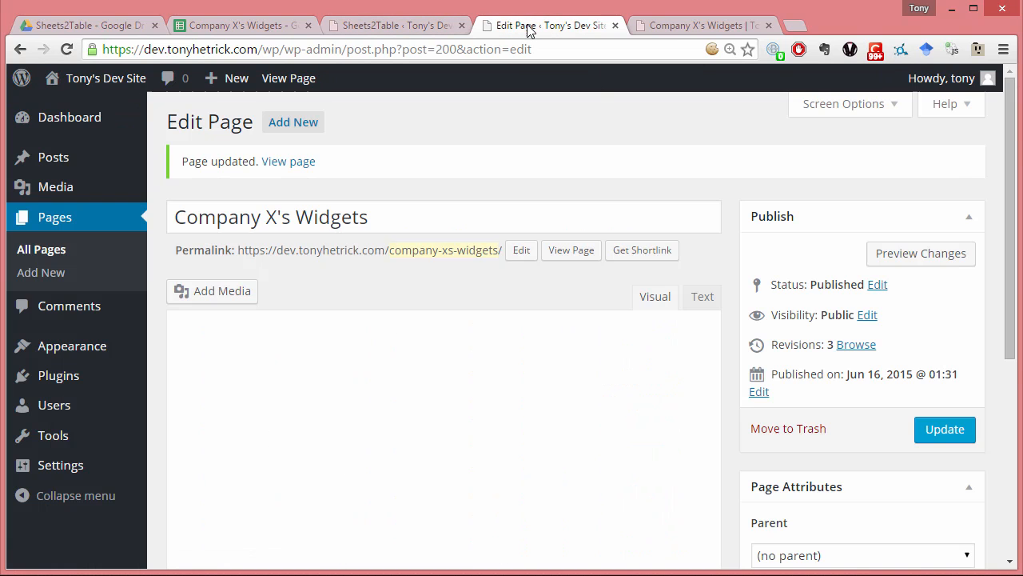
{"action": "scroll", "coordinate": [562, 302], "scroll_direction": "down", "scroll_amount": 1}
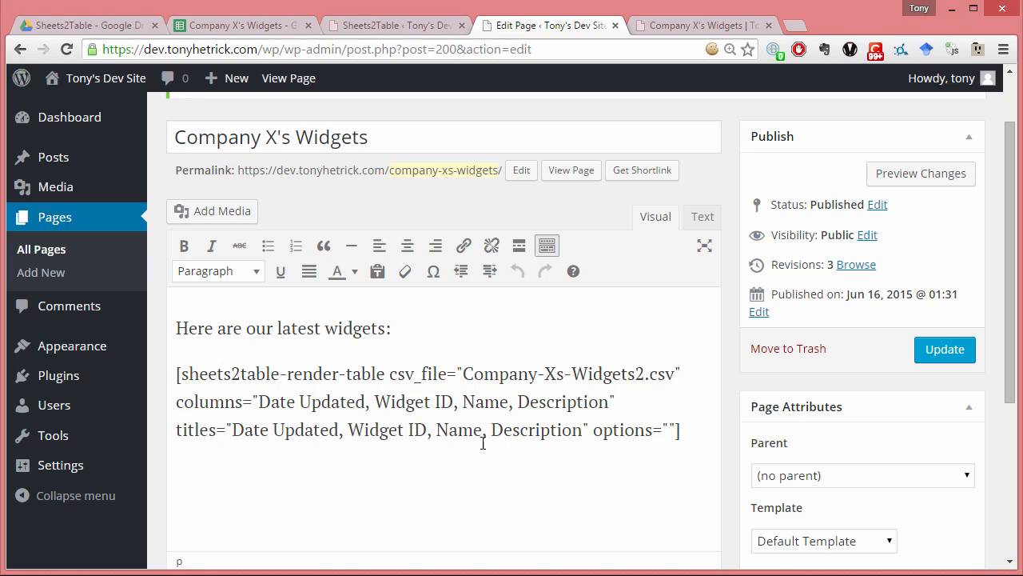
{"action": "left_click_drag", "start_coordinate": [493, 433], "coordinate": [583, 434]}
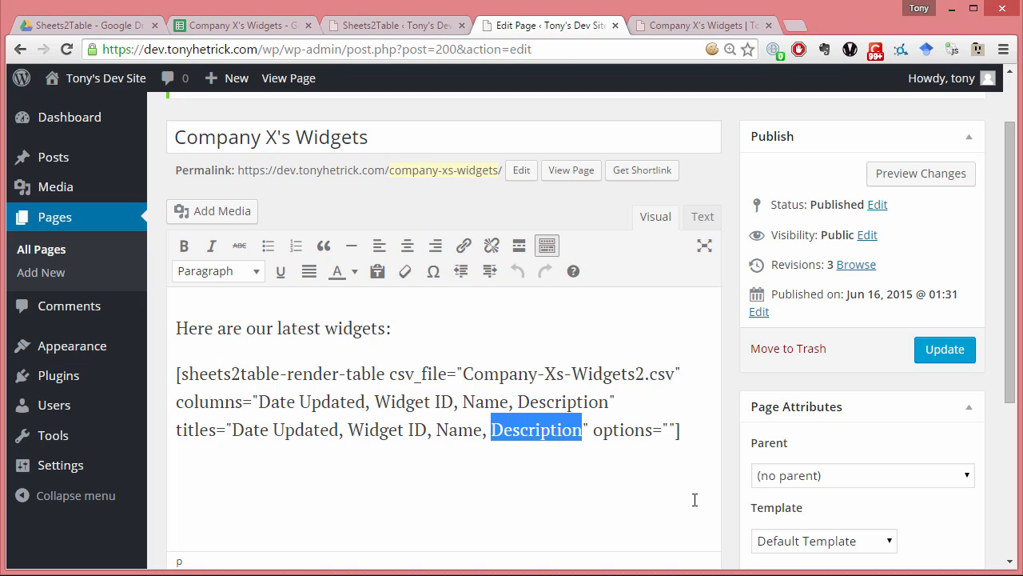
{"action": "key", "text": "BackSpace"}
{"action": "key", "text": "BackSpace"}
{"action": "key", "text": "BackSpace"}
{"action": "key", "text": "ctrl+Left"}
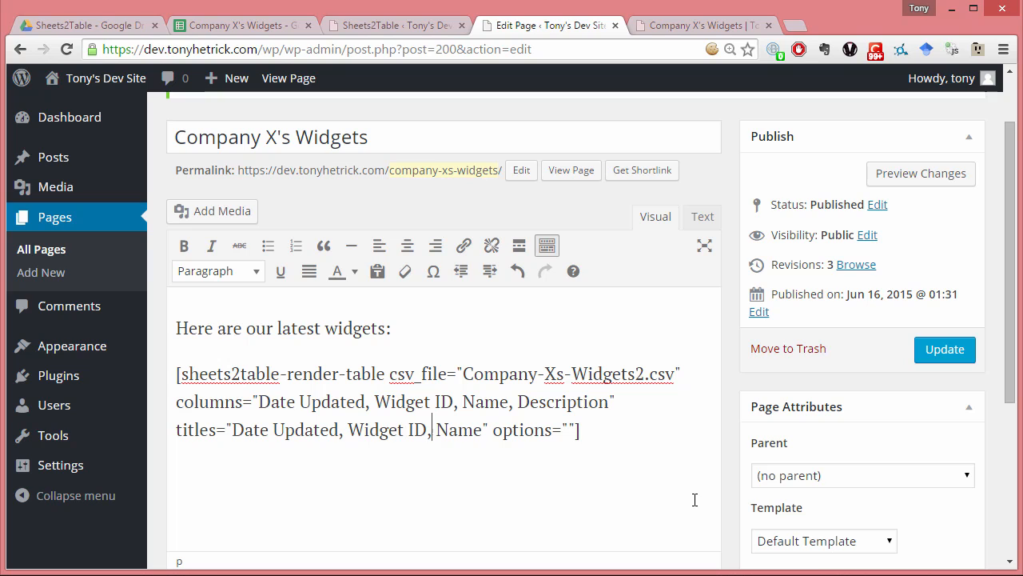
{"action": "type", "text": "Description "}
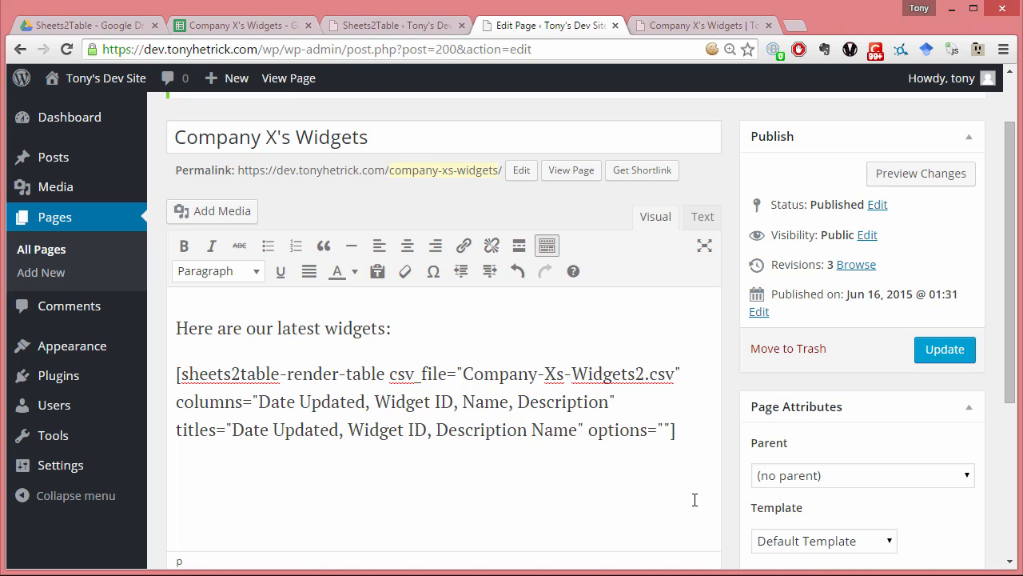
{"action": "type", "text": ","}
- Move Description ahead of Name in the shortcode's columns attribute so its order matches the titles
{"action": "key", "text": "ctrl+shift+Right"}
{"action": "key", "text": "shift+Left"}
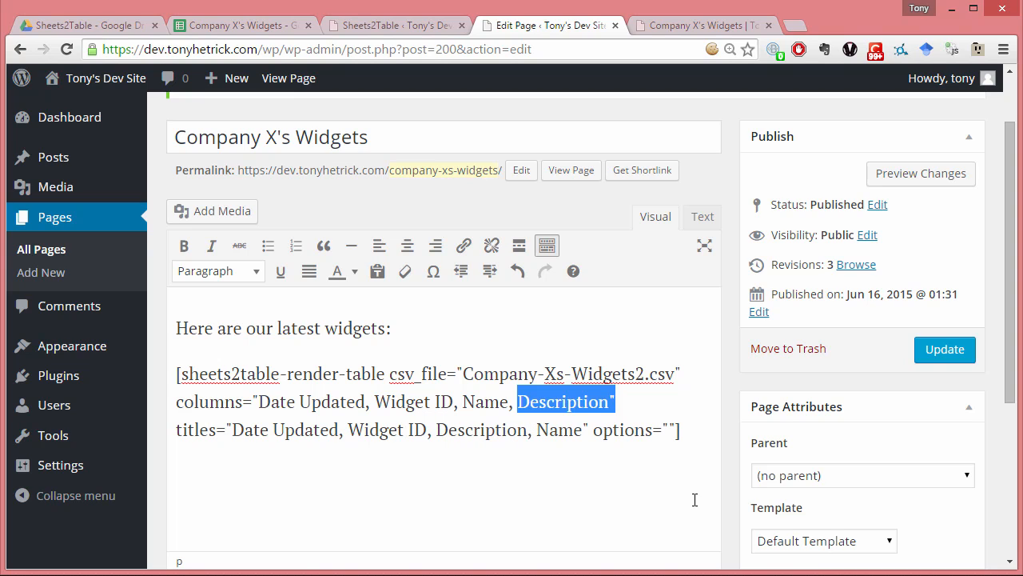
{"action": "key", "text": "shift+Left"}
{"action": "key", "text": "ctrl+c"}
{"action": "key", "text": "BackSpace"}
{"action": "key", "text": "BackSpace"}
{"action": "key", "text": "BackSpace"}
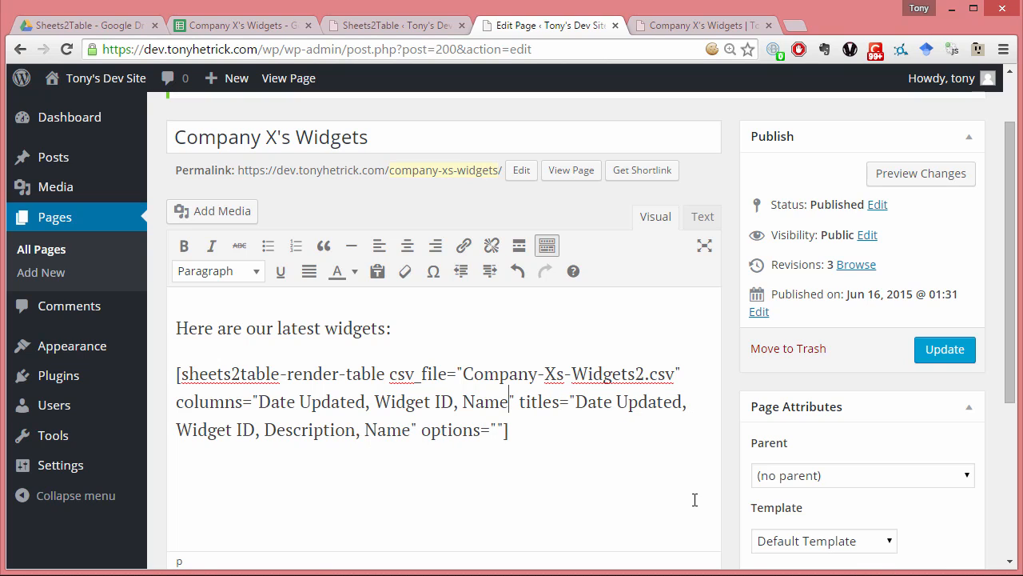
{"action": "key", "text": "ctrl+v"}
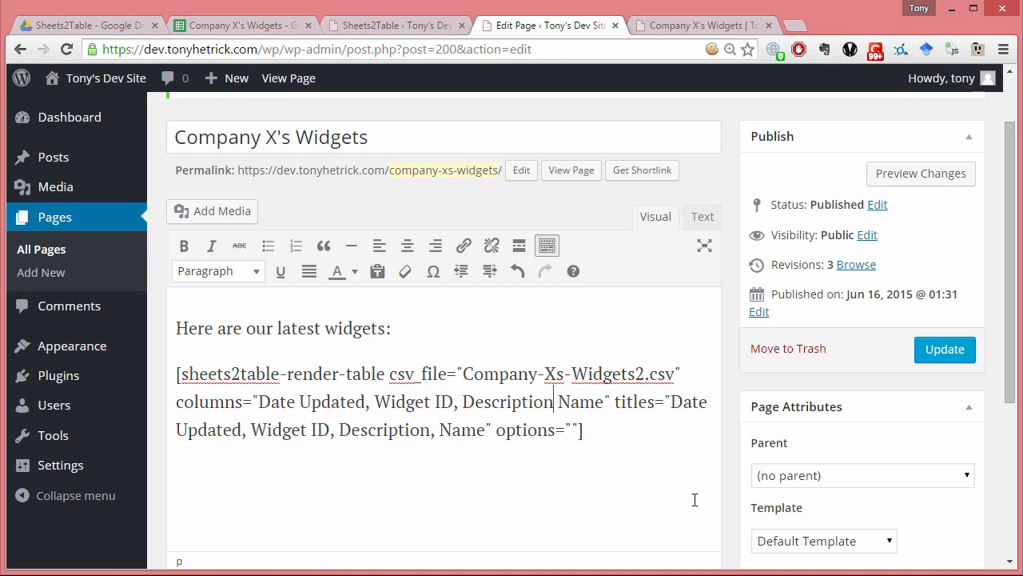
{"action": "type", "text": ","}
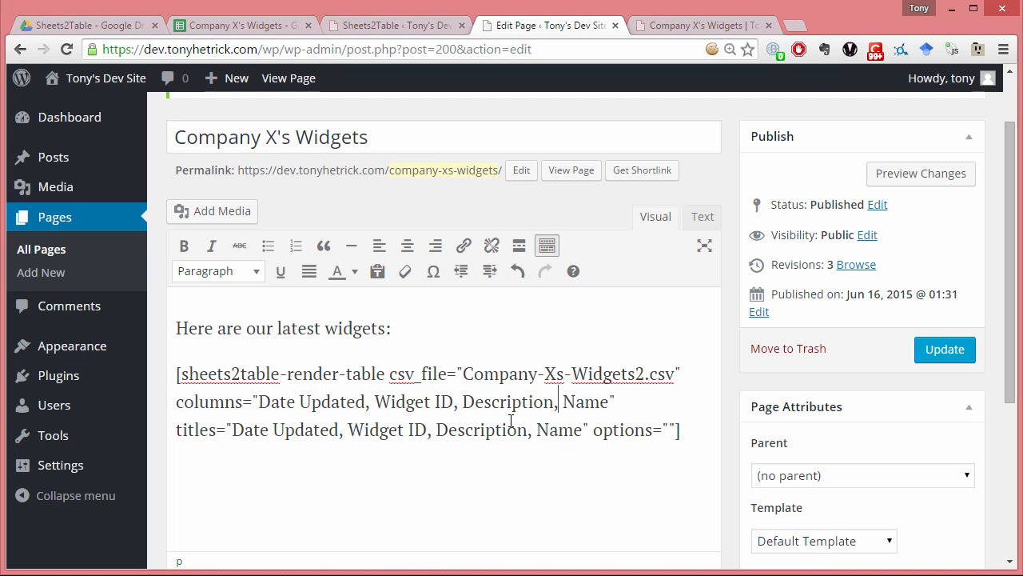
- Update the page with the reordered shortcode and reload the published Company X's Widgets page
{"action": "left_click", "coordinate": [946, 358]}
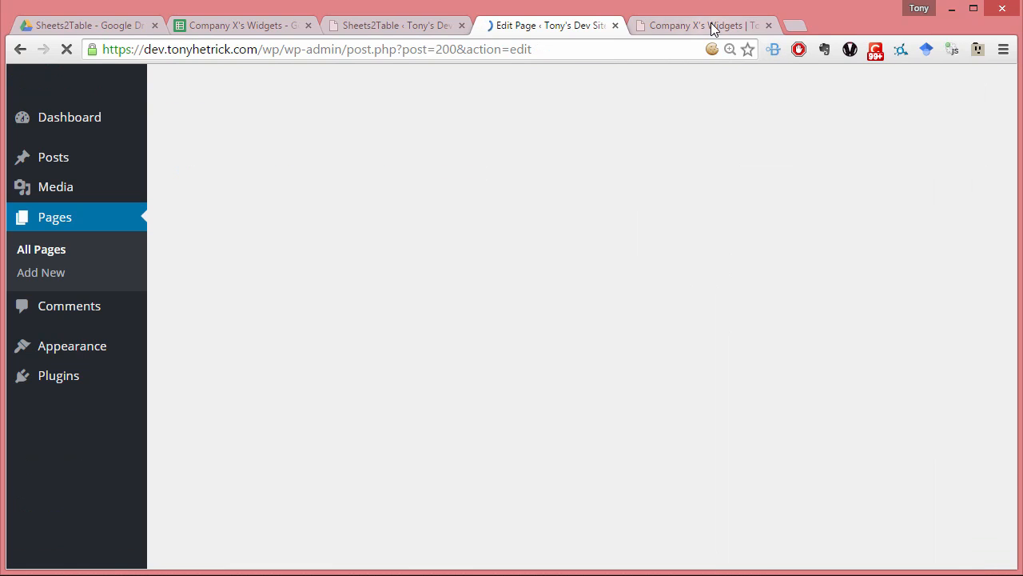
{"action": "left_click", "coordinate": [710, 24]}
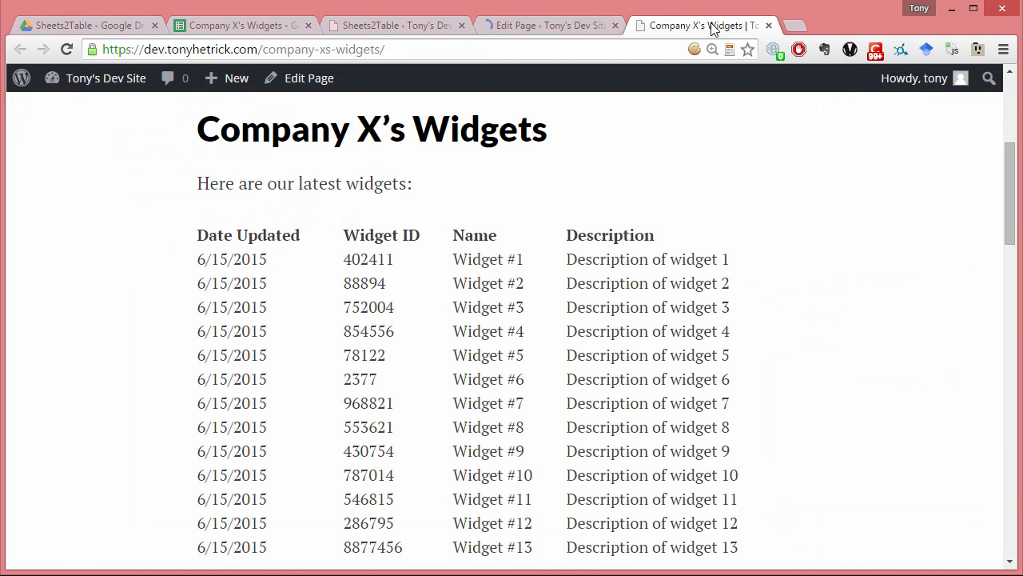
{"action": "key", "text": "F5"}
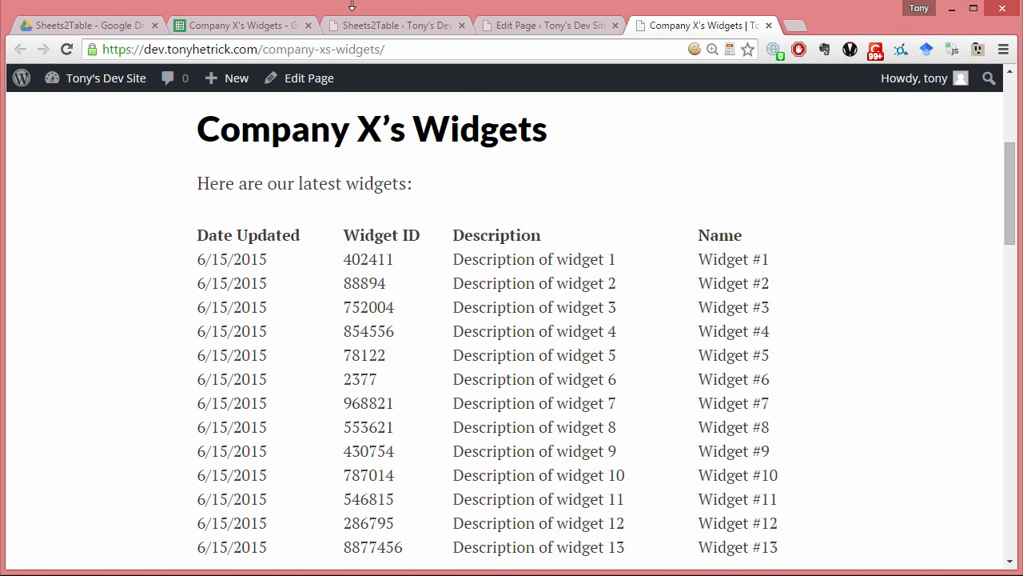
- Open the FooTable plugin settings and examine the selector that determines which tables it attaches to
{"action": "left_click", "coordinate": [379, 29]}
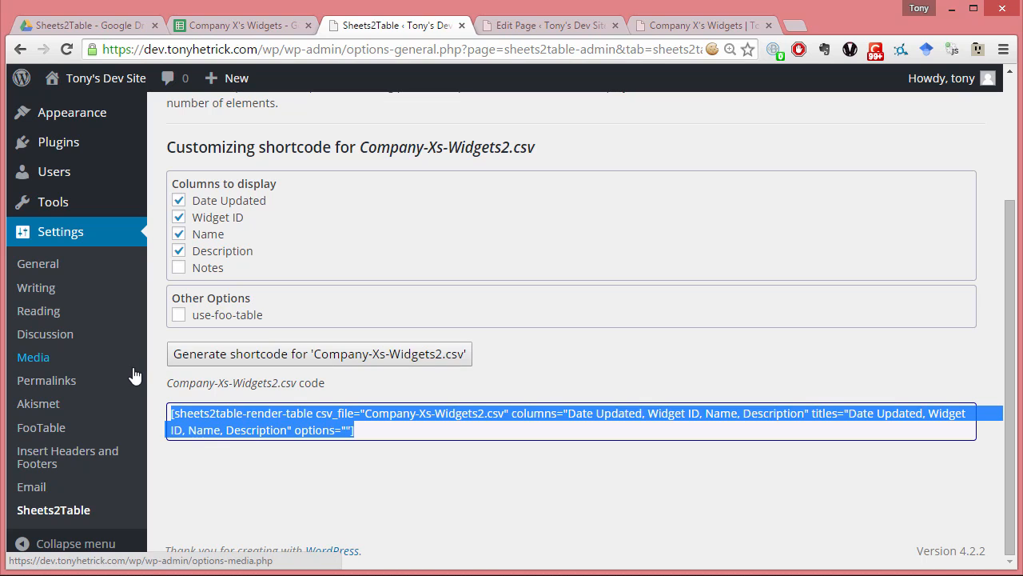
{"action": "left_click", "coordinate": [58, 438]}
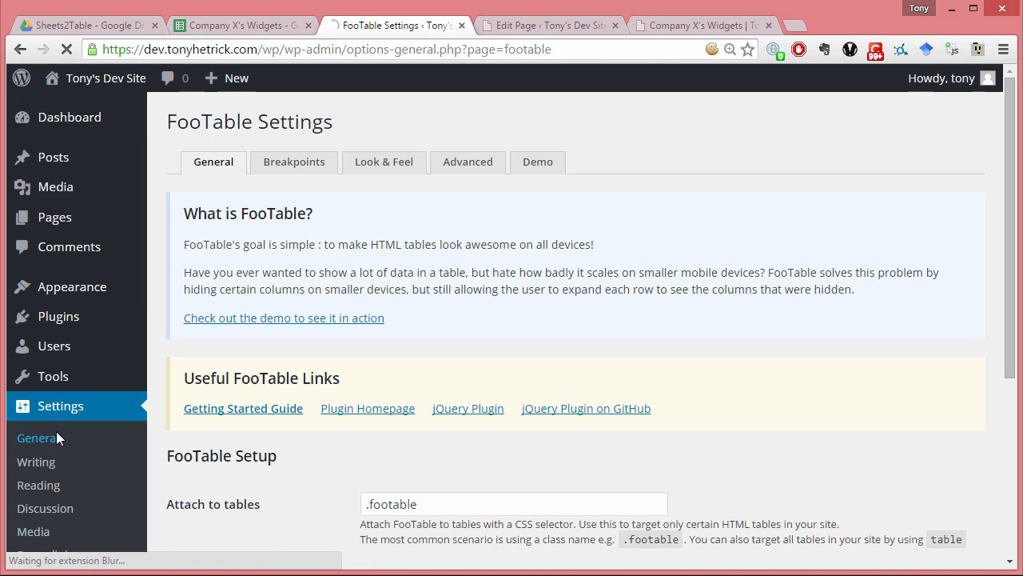
{"action": "scroll", "coordinate": [715, 373], "scroll_direction": "down", "scroll_amount": 2}
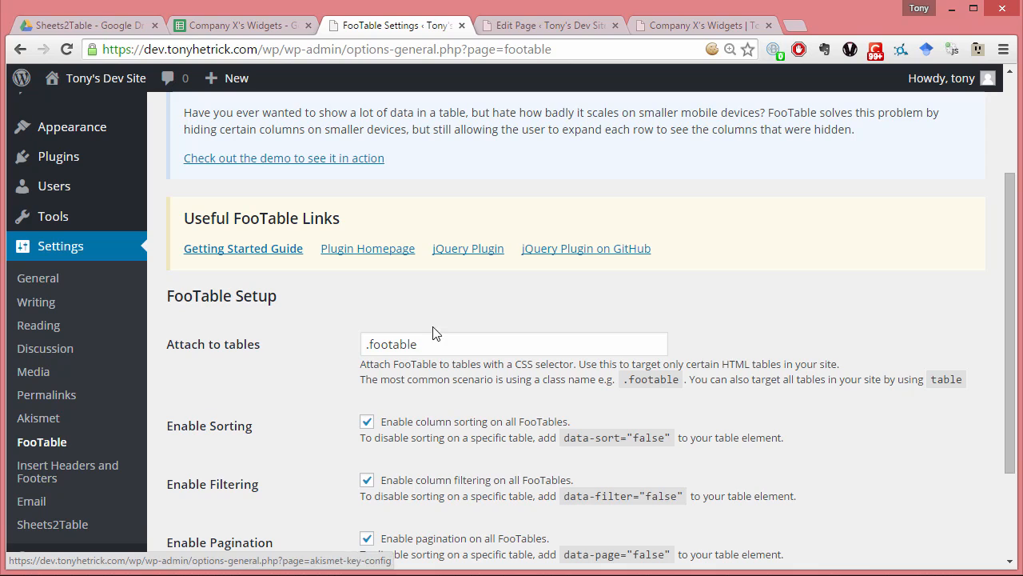
{"action": "left_click_drag", "start_coordinate": [436, 344], "coordinate": [352, 350]}
{"action": "left_click", "coordinate": [453, 340]}
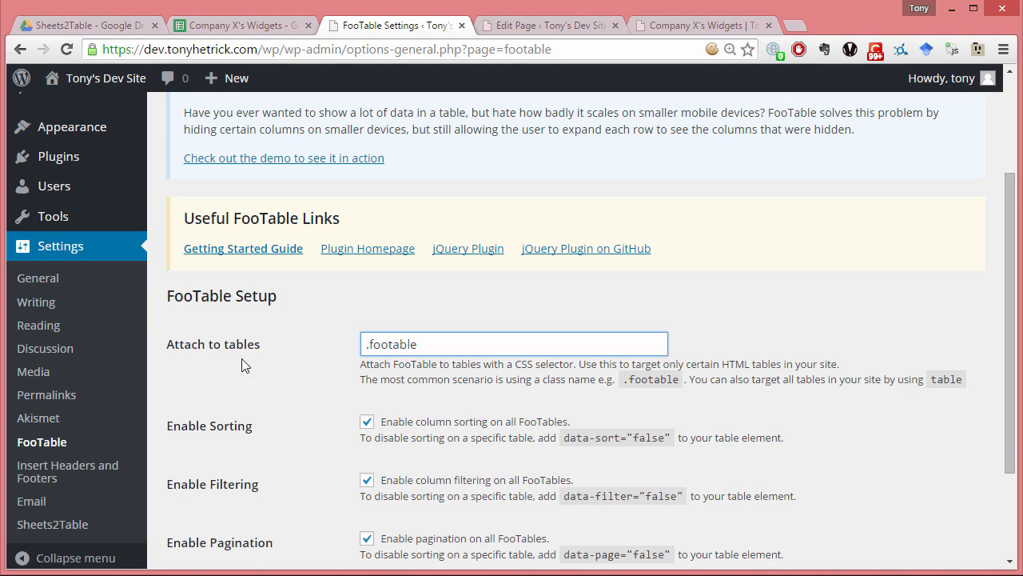
- Review FooTable's theme and custom CSS options, revisit its general setup, and look at the published widgets table for comparison
{"action": "scroll", "coordinate": [246, 367], "scroll_direction": "up", "scroll_amount": 2}
{"action": "left_click", "coordinate": [382, 168]}
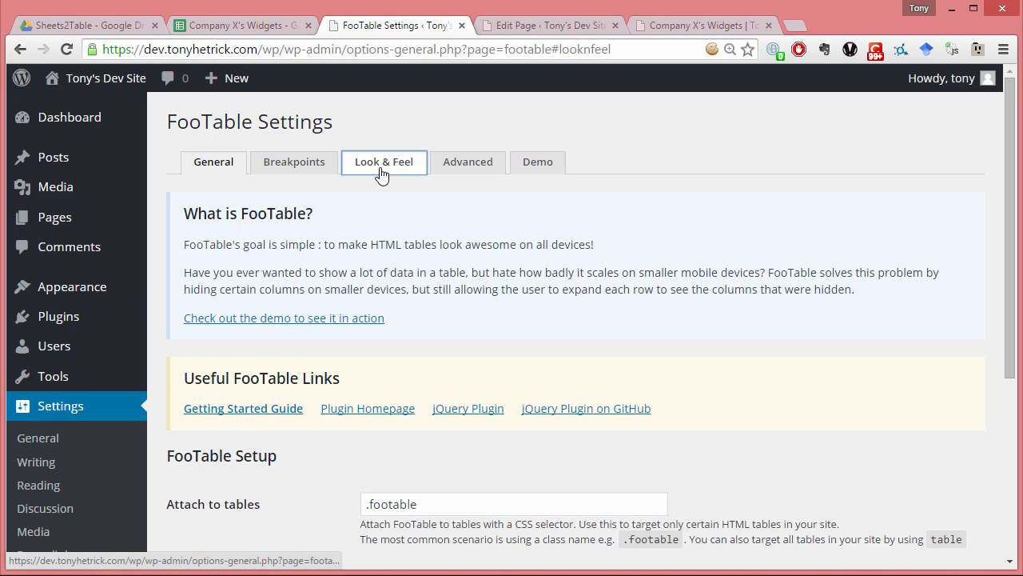
{"action": "scroll", "coordinate": [563, 285], "scroll_direction": "down", "scroll_amount": 1}
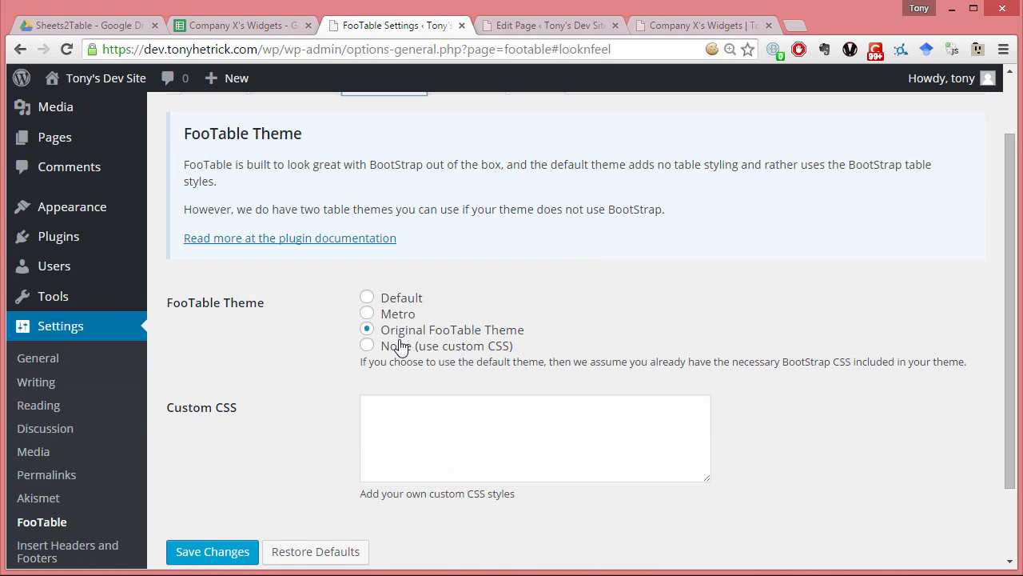
{"action": "scroll", "coordinate": [480, 340], "scroll_direction": "up", "scroll_amount": 1}
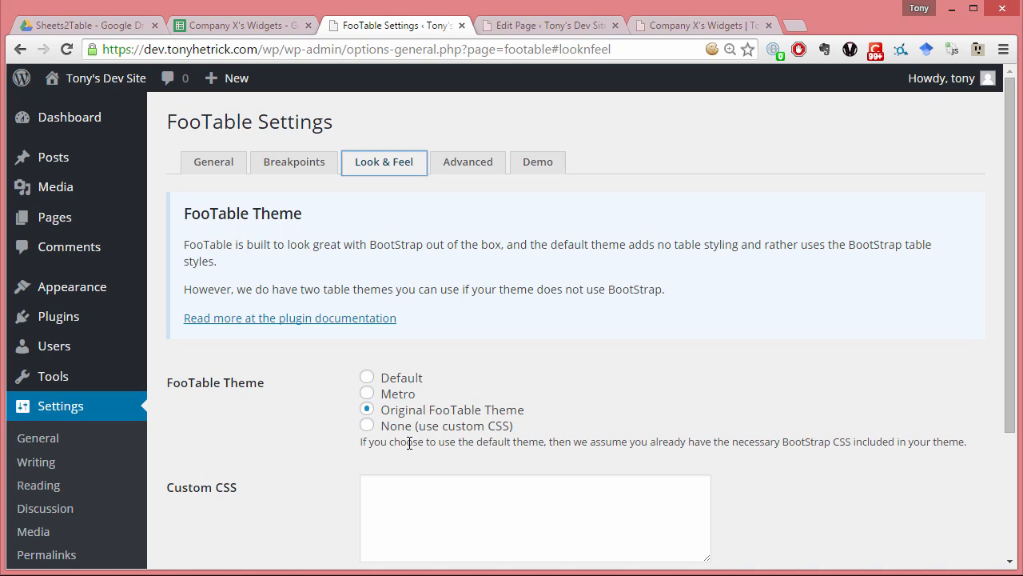
{"action": "left_click", "coordinate": [216, 179]}
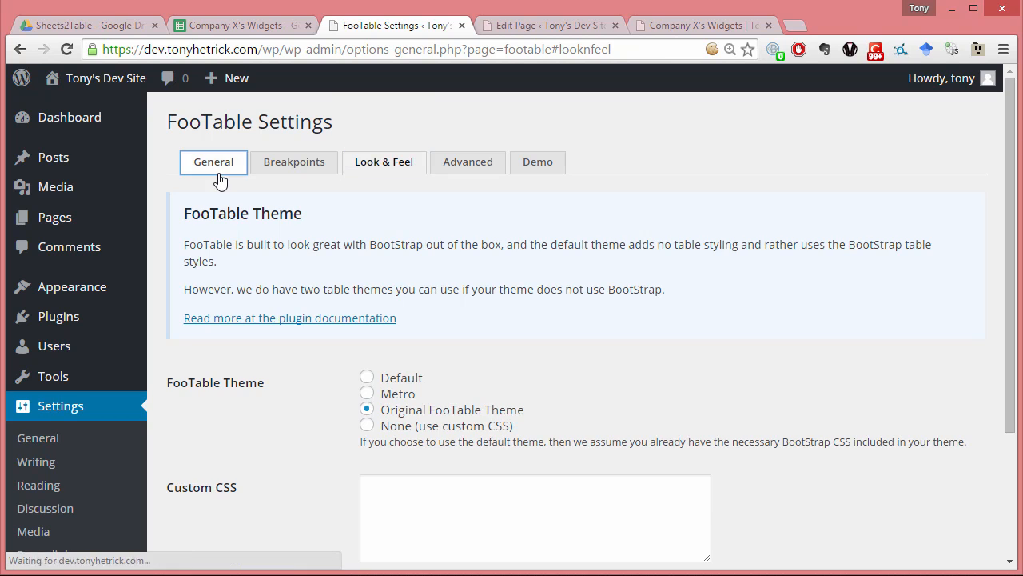
{"action": "scroll", "coordinate": [99, 379], "scroll_direction": "down", "scroll_amount": 2}
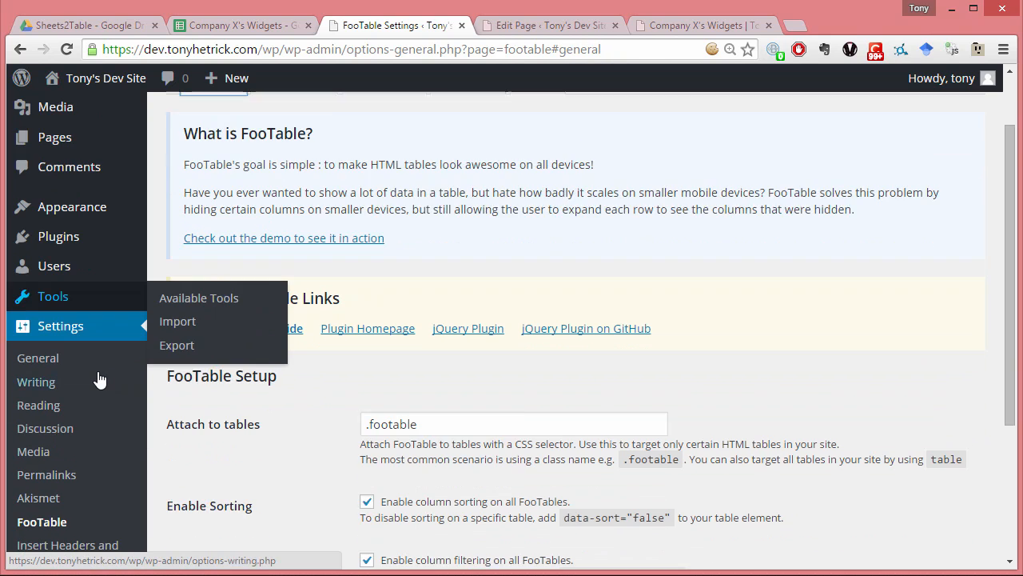
{"action": "left_click", "coordinate": [686, 24]}
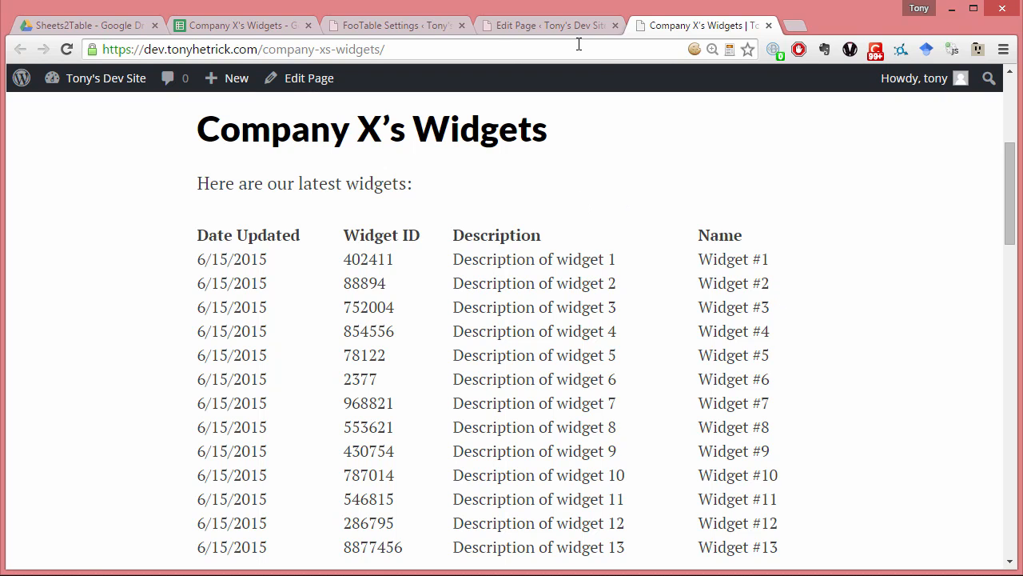
{"action": "left_click", "coordinate": [441, 20]}
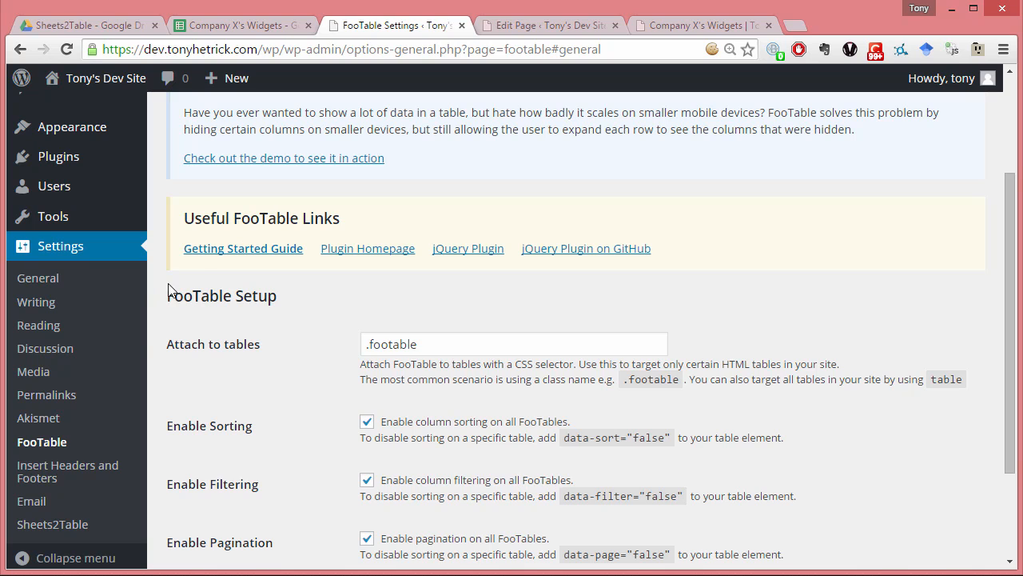
- Generate a customized Company-Xs-Widgets2.csv shortcode in Sheets2Table with Date Updated, Widget ID, Name and Description, and the use-foo-table option enabled
{"action": "left_click", "coordinate": [60, 525]}
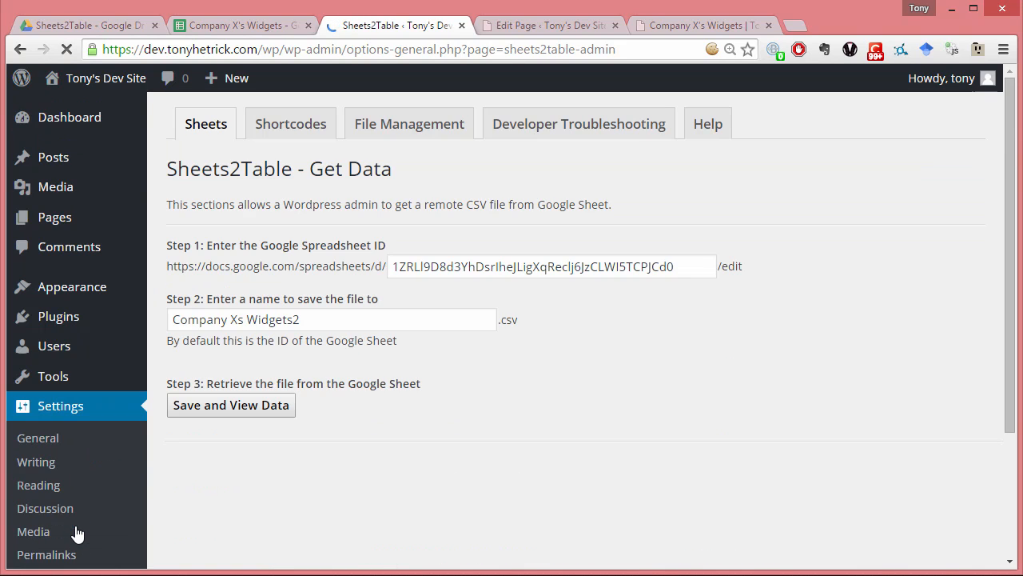
{"action": "left_click", "coordinate": [292, 125]}
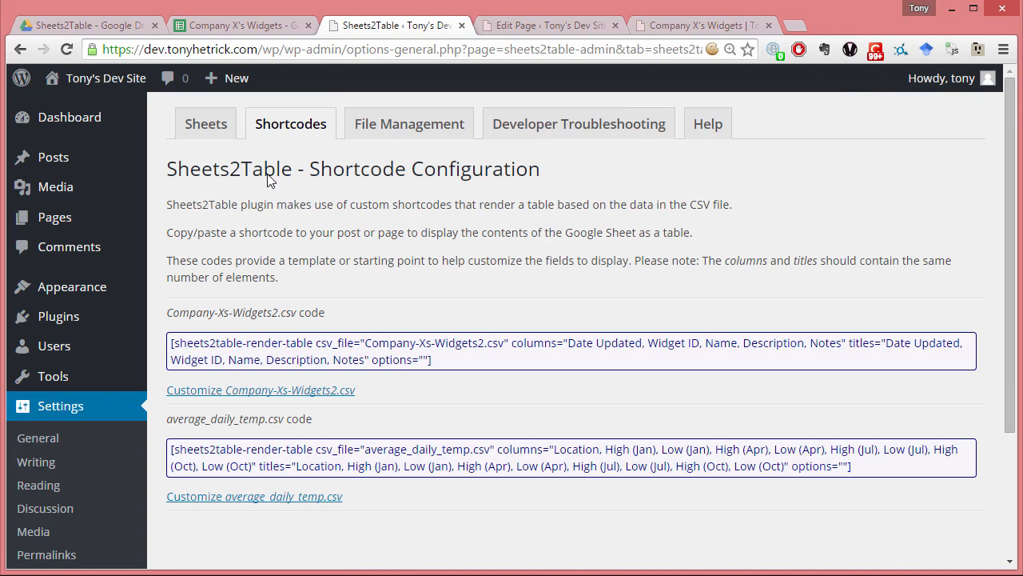
{"action": "left_click", "coordinate": [304, 397]}
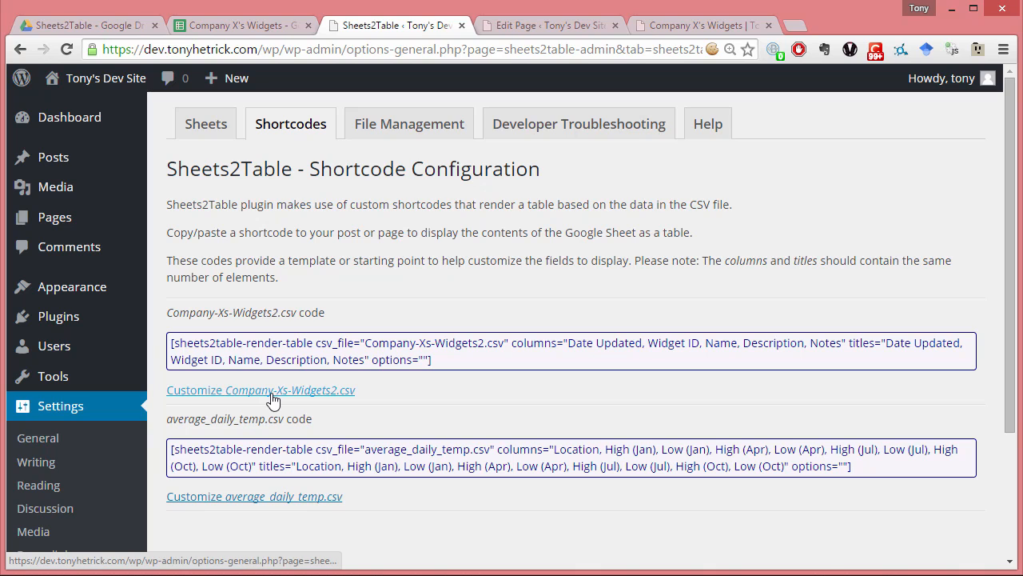
{"action": "left_click", "coordinate": [273, 392]}
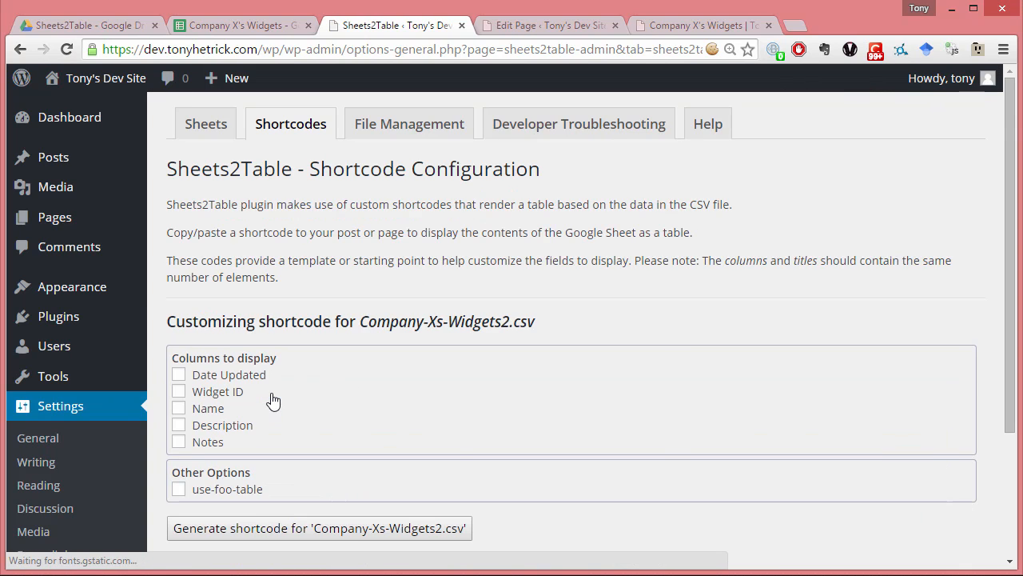
{"action": "scroll", "coordinate": [270, 400], "scroll_direction": "down", "scroll_amount": 1}
{"action": "left_click", "coordinate": [236, 294]}
{"action": "left_click", "coordinate": [224, 311]}
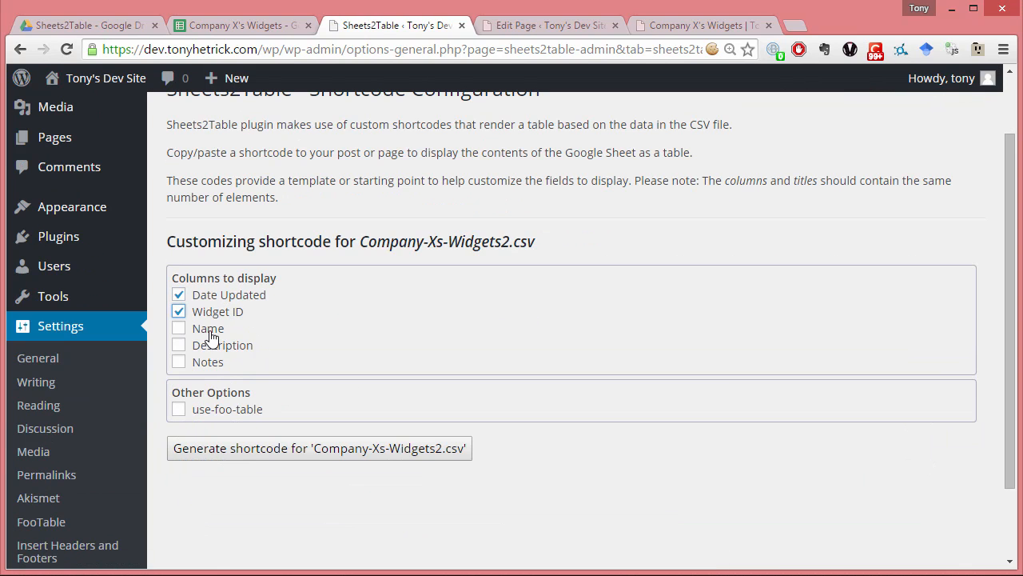
{"action": "left_click", "coordinate": [211, 331]}
{"action": "left_click", "coordinate": [213, 346]}
{"action": "left_click", "coordinate": [234, 413]}
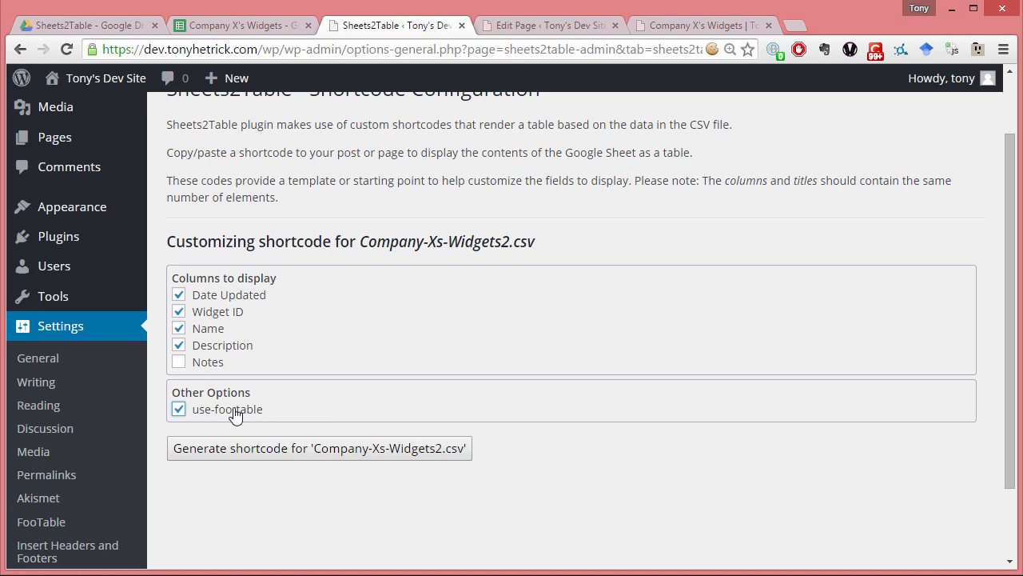
{"action": "left_click", "coordinate": [290, 449]}
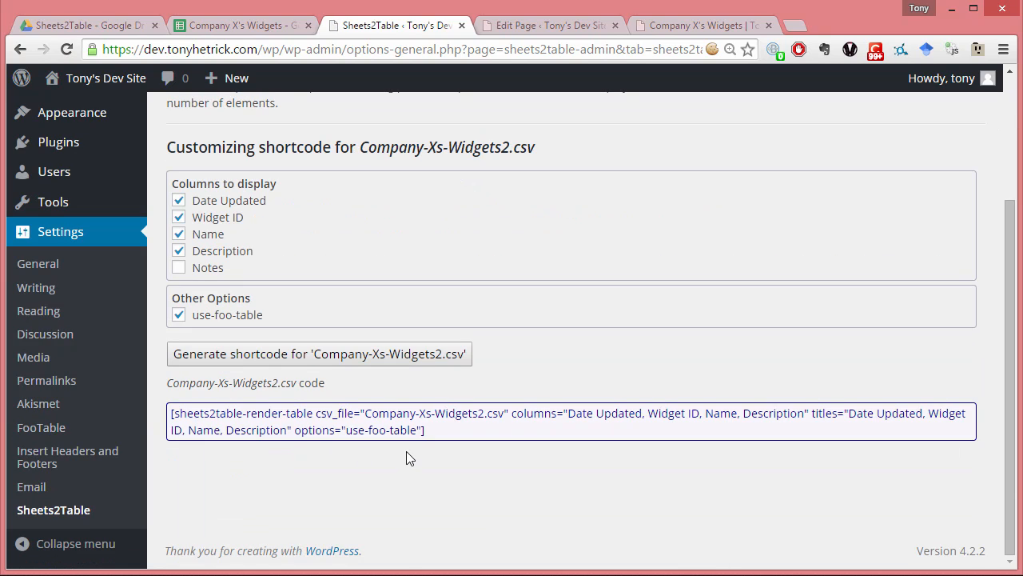
- Copy the generated use-foo-table shortcode and paste it over the existing shortcode in the Company X's Widgets page
{"action": "left_click_drag", "start_coordinate": [296, 430], "coordinate": [169, 411]}
{"action": "key", "text": "ctrl+c"}
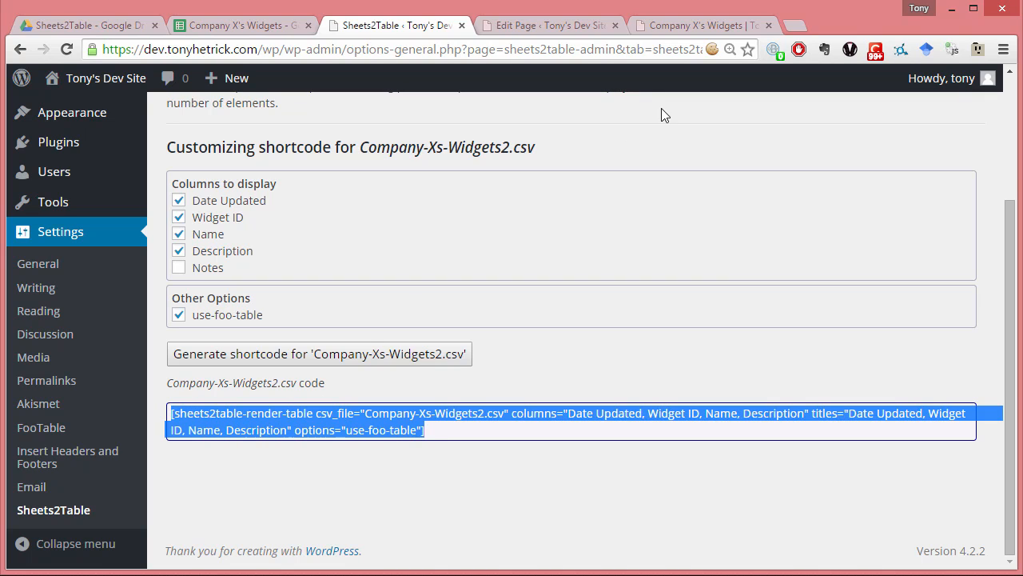
{"action": "left_click", "coordinate": [546, 28]}
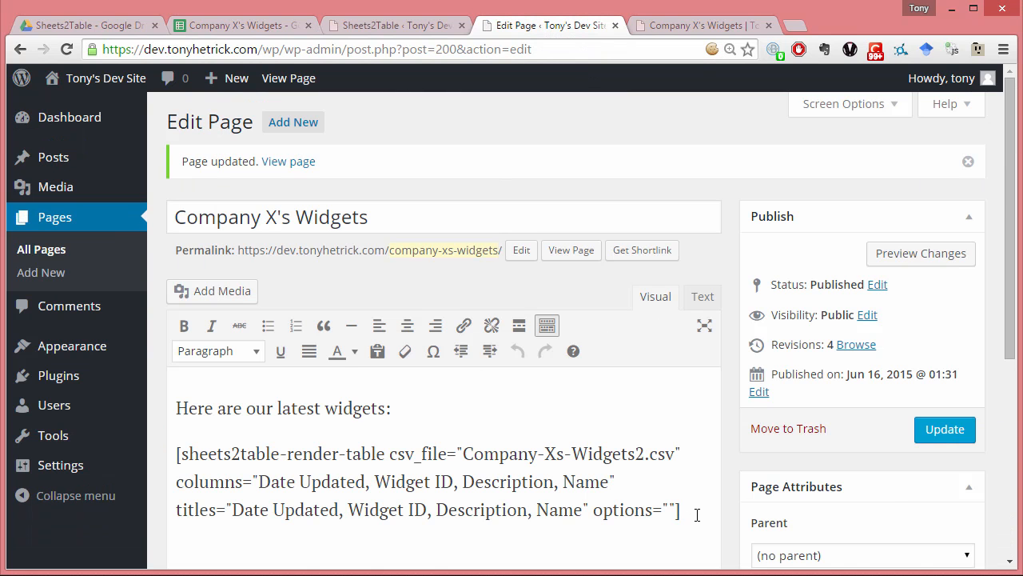
{"action": "left_click_drag", "start_coordinate": [697, 514], "coordinate": [152, 452]}
{"action": "key", "text": "ctrl+v"}
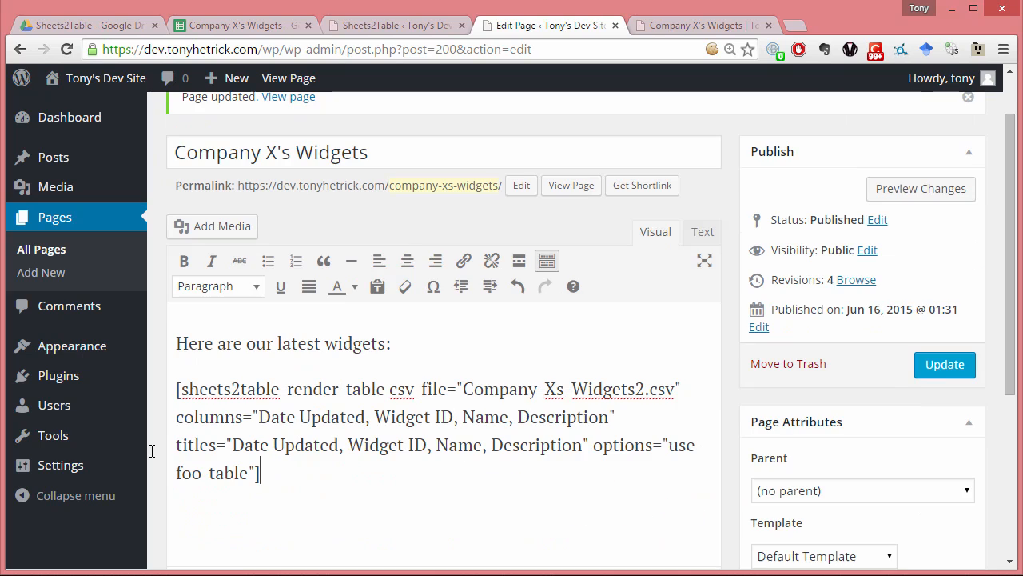
- Update the page with the FooTable shortcode and reload the published Company X's Widgets page
{"action": "left_click", "coordinate": [931, 367]}
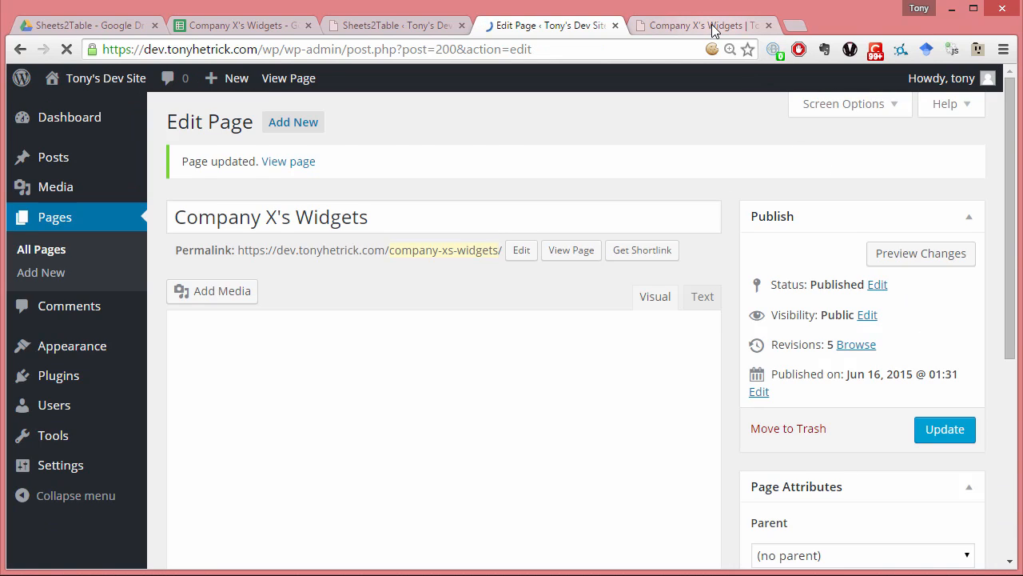
{"action": "left_click", "coordinate": [712, 24]}
{"action": "key", "text": "F5"}
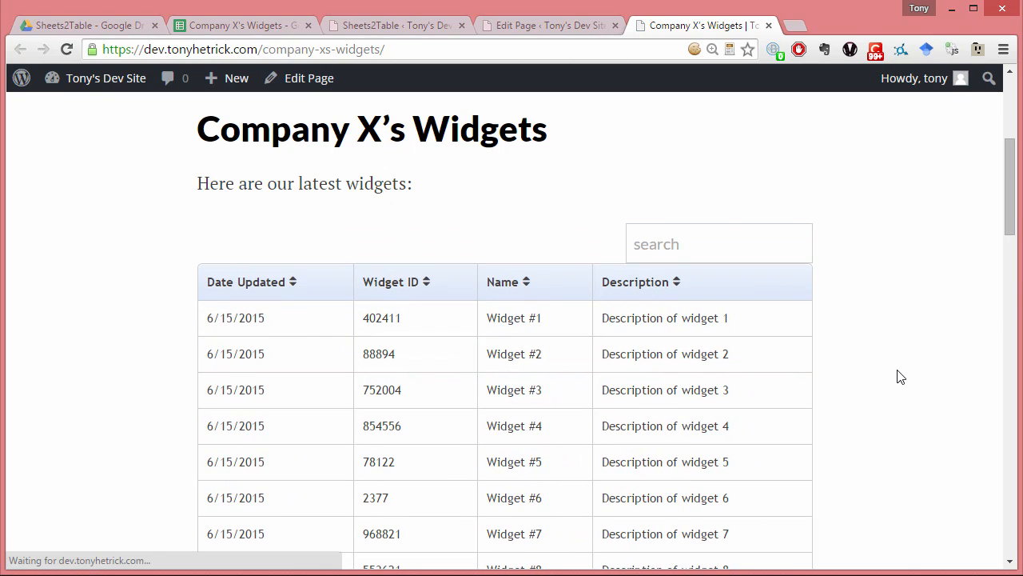
- Look over the published FooTable widgets table, filter its rows by searching for 78, and clear the search
{"action": "scroll", "coordinate": [901, 377], "scroll_direction": "down", "scroll_amount": 1}
{"action": "scroll", "coordinate": [901, 377], "scroll_direction": "down", "scroll_amount": 3}
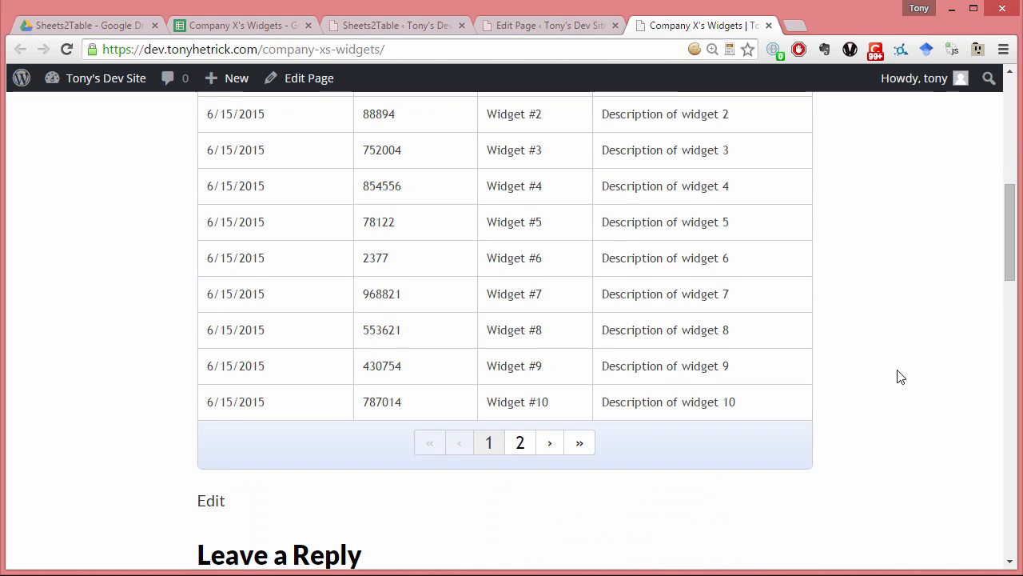
{"action": "scroll", "coordinate": [901, 377], "scroll_direction": "up", "scroll_amount": 3}
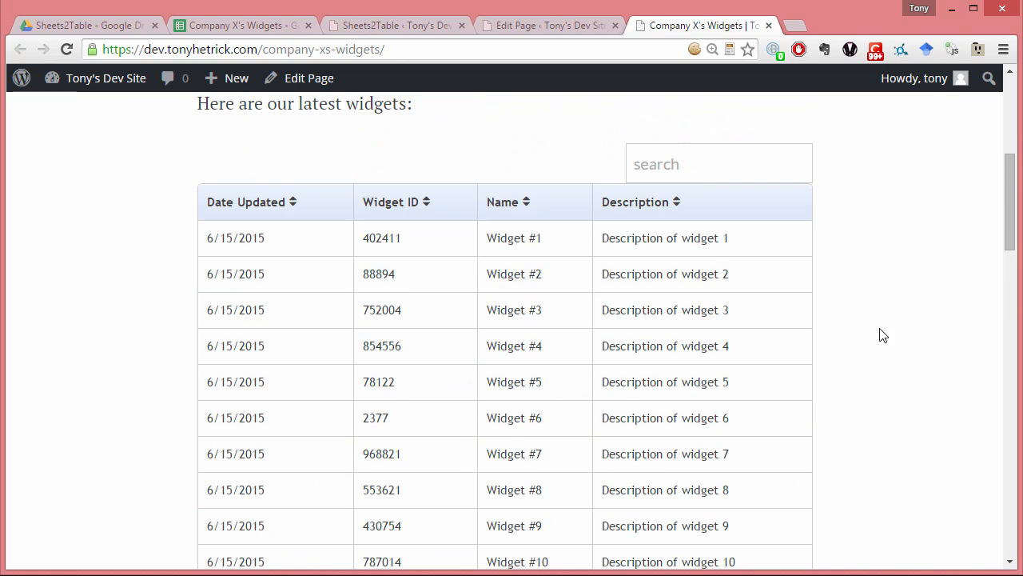
{"action": "left_click", "coordinate": [772, 156]}
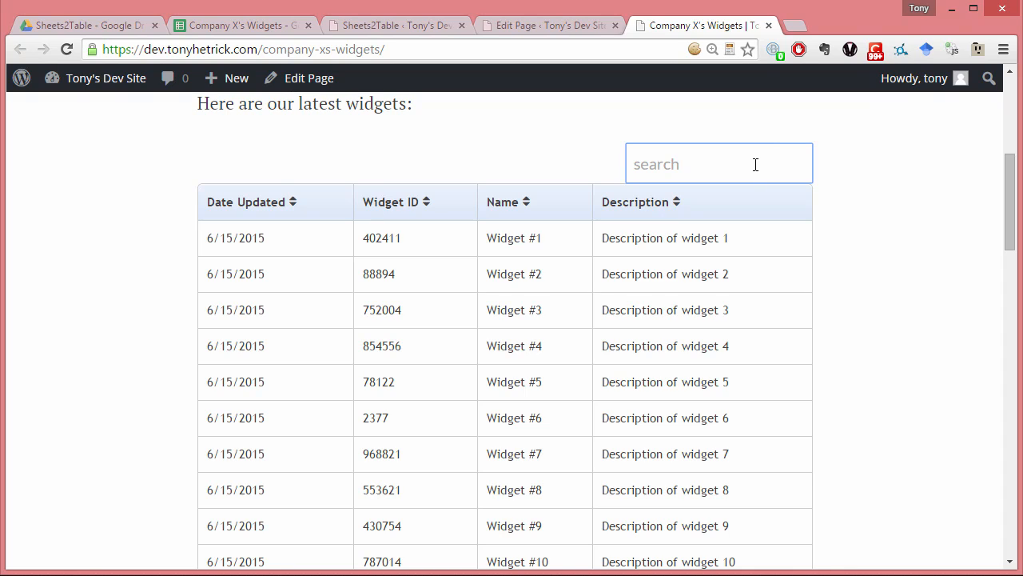
{"action": "type", "text": "78"}
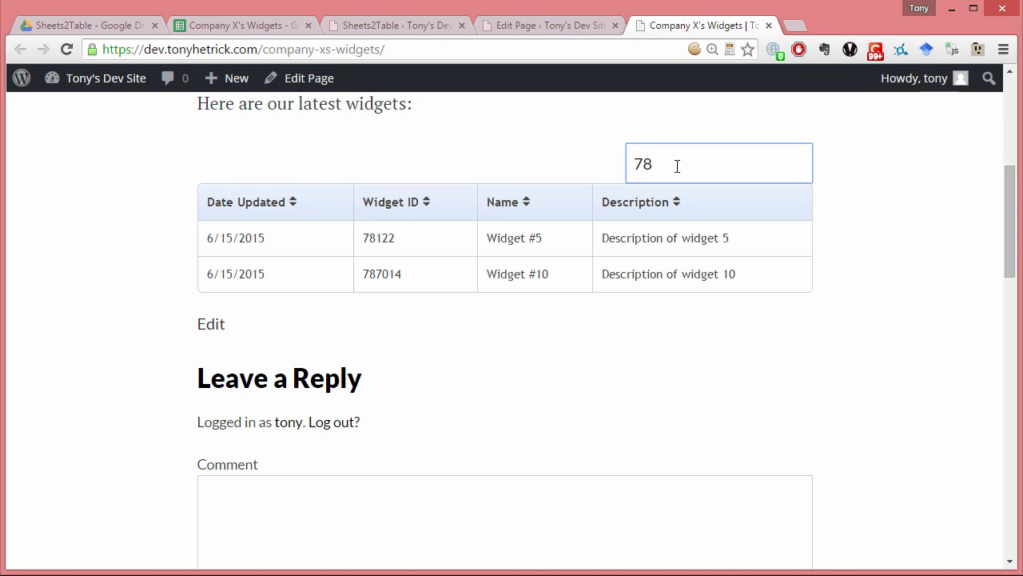
{"action": "key", "text": "BackSpace"}
{"action": "key", "text": "BackSpace"}
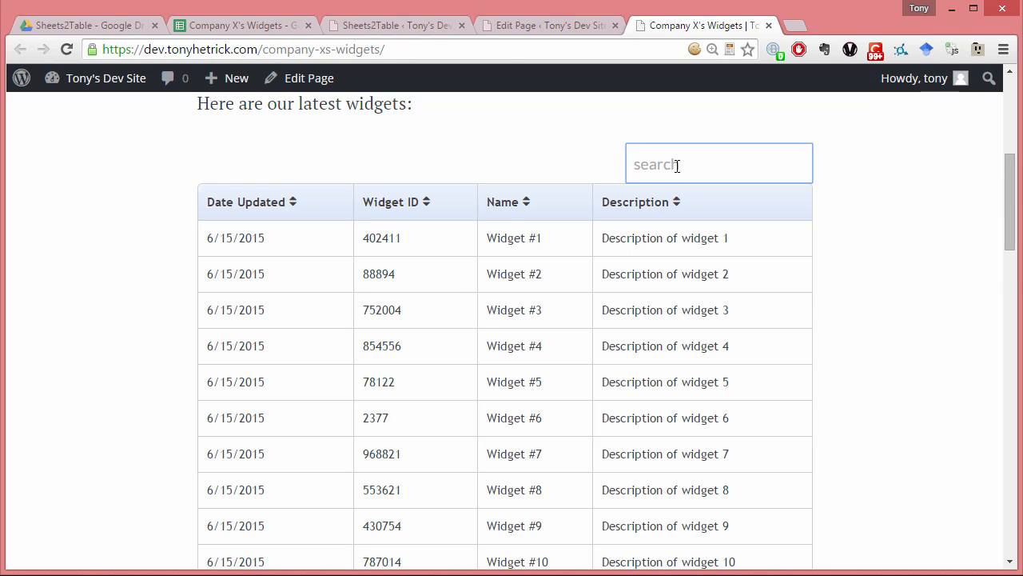
- Sort the published widgets table by Widget ID, first ascending and then descending
{"action": "left_click", "coordinate": [428, 205]}
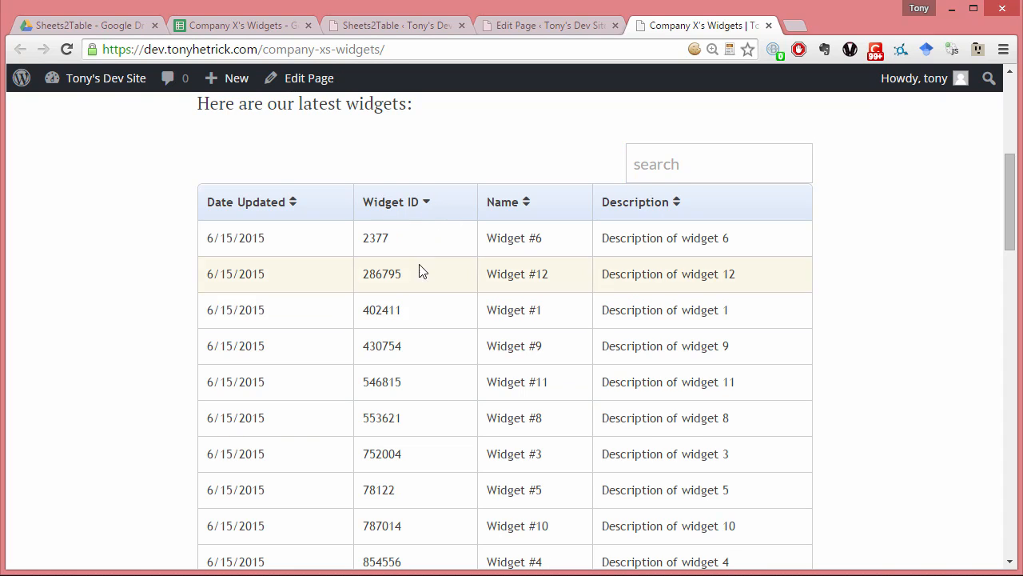
{"action": "left_click", "coordinate": [429, 204]}
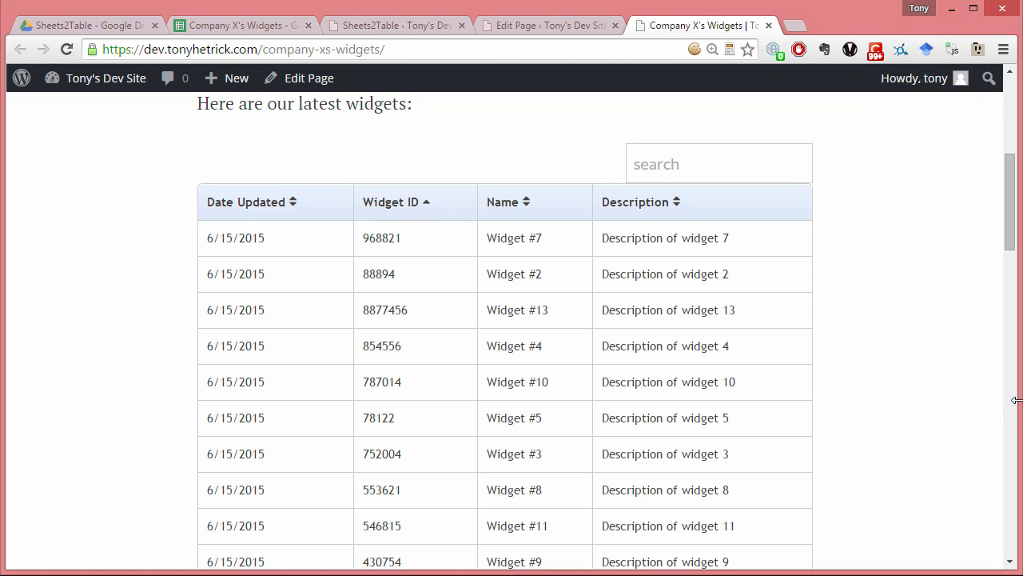
- Narrow the browser window until the table collapses to Date Updated and Widget ID, and expand the first row's hidden details
{"action": "left_click_drag", "start_coordinate": [1016, 400], "coordinate": [392, 390]}
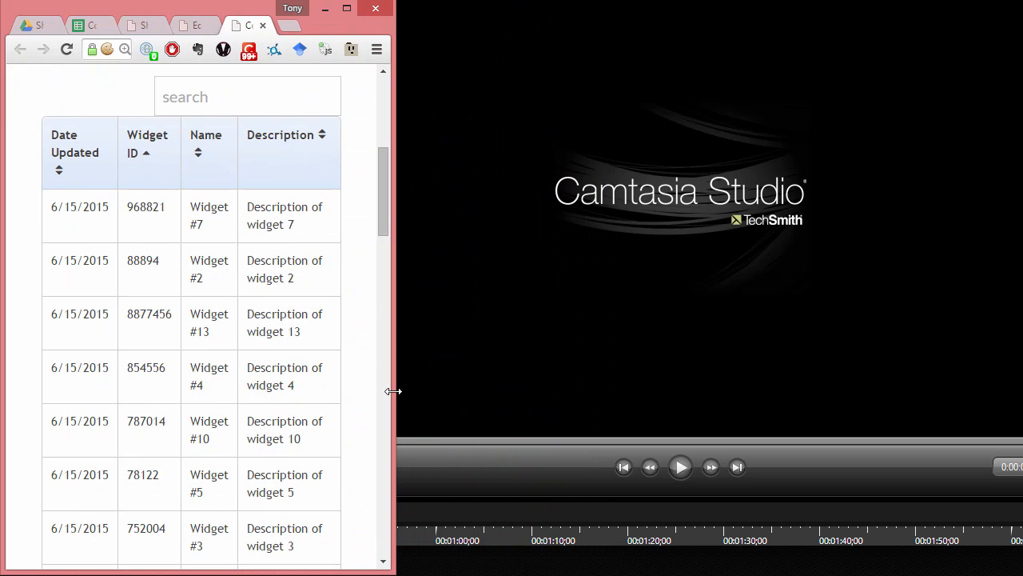
{"action": "left_click_drag", "start_coordinate": [393, 391], "coordinate": [368, 391]}
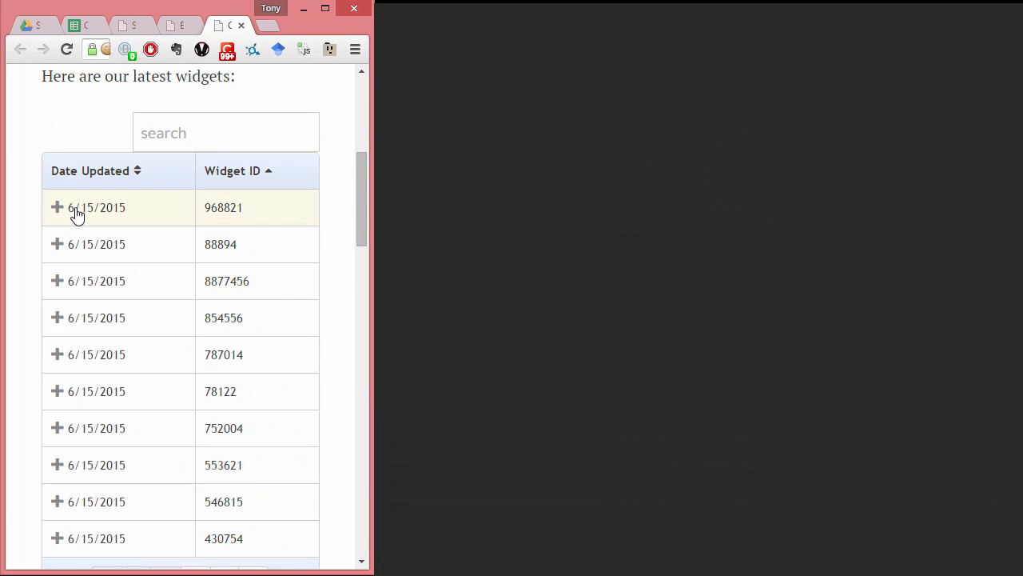
{"action": "left_click", "coordinate": [124, 213]}
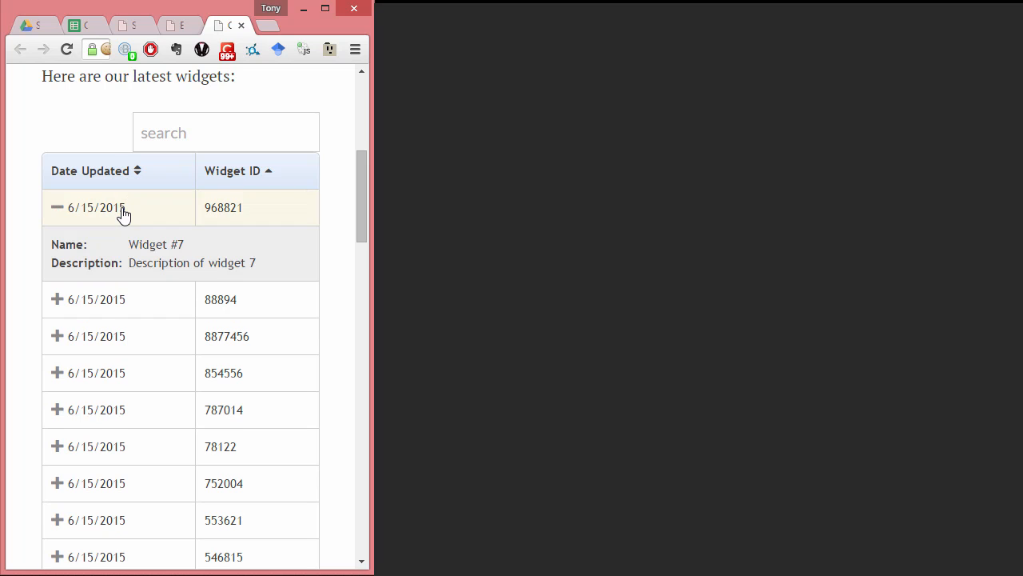